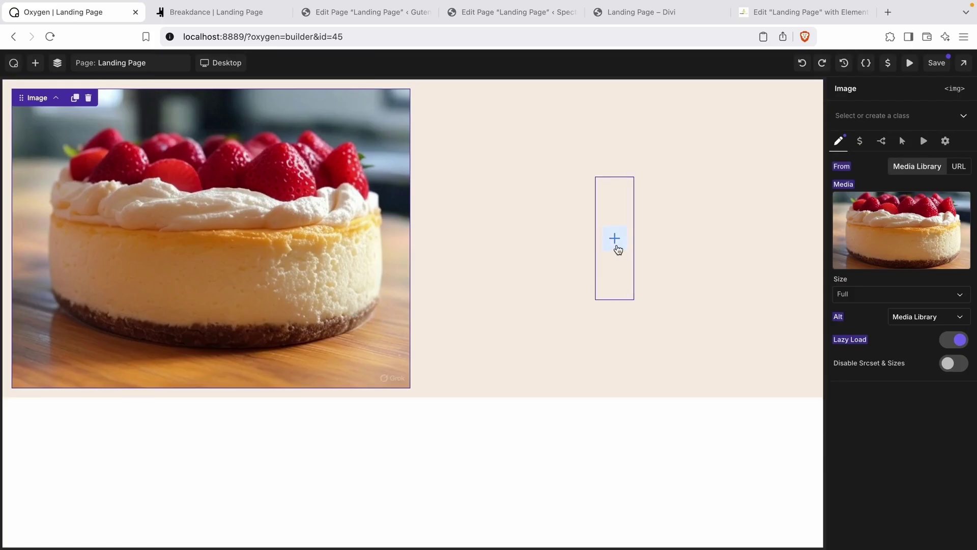
Add an h2 text element with the heading class reading 'Welcome to the bakery!' in the right column.
{"action": "left_click", "coordinate": [614, 238]}
{"action": "left_click", "coordinate": [39, 234]}
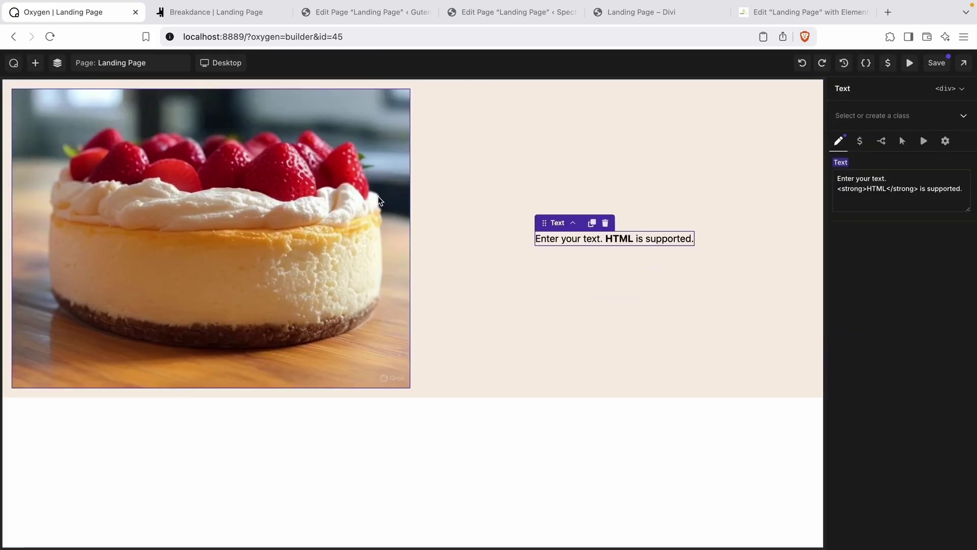
{"action": "left_click", "coordinate": [956, 89]}
{"action": "left_click", "coordinate": [915, 211]}
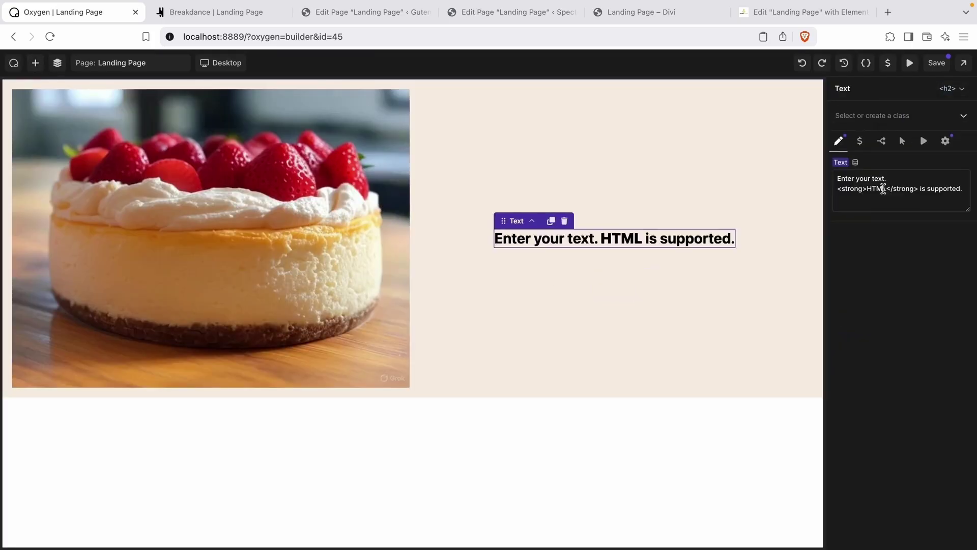
{"action": "left_click", "coordinate": [875, 114]}
{"action": "left_click", "coordinate": [871, 223]}
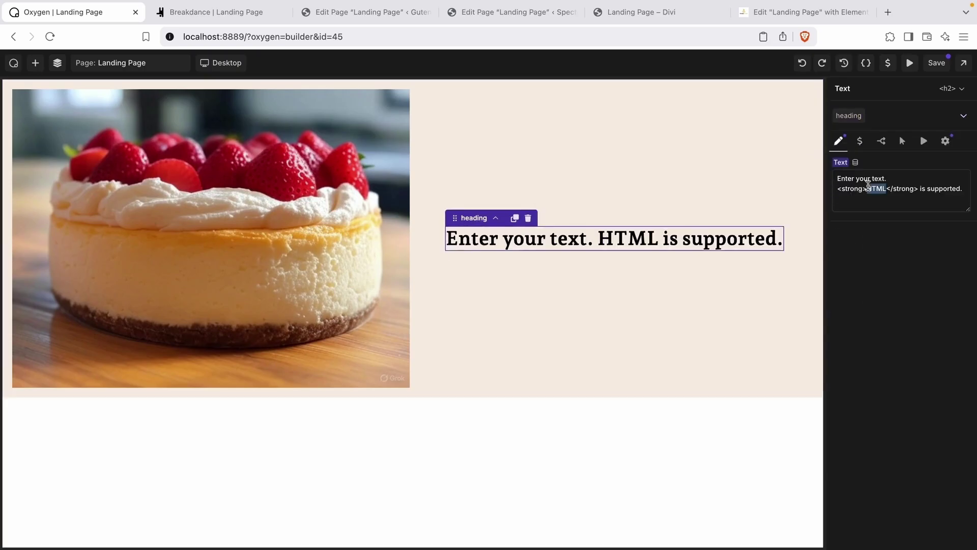
{"action": "triple_click", "coordinate": [876, 188]}
{"action": "type", "text": "Welcome to the bakery!"}
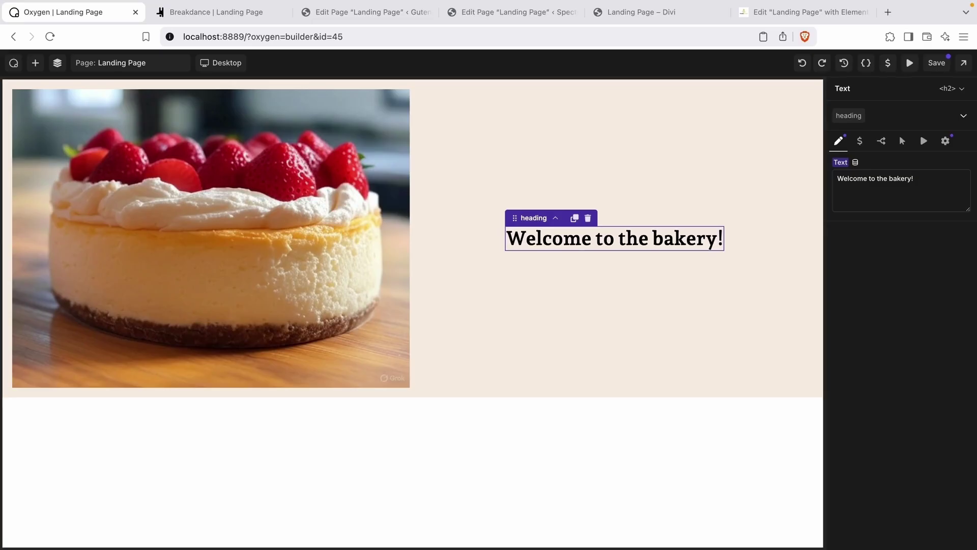
Add a text link styled with the button class, labelled 'Order Today!', under the heading.
{"action": "left_click", "coordinate": [34, 64]}
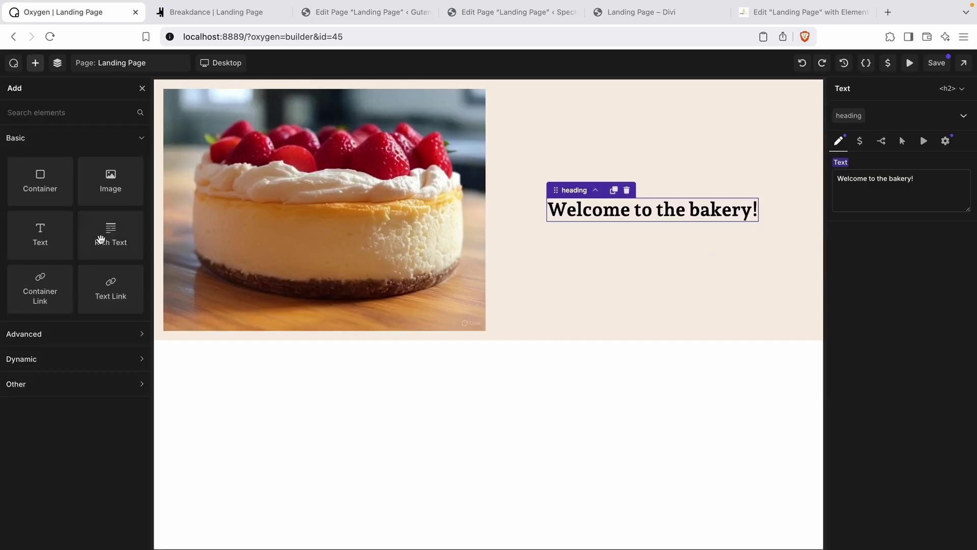
{"action": "left_click", "coordinate": [111, 289]}
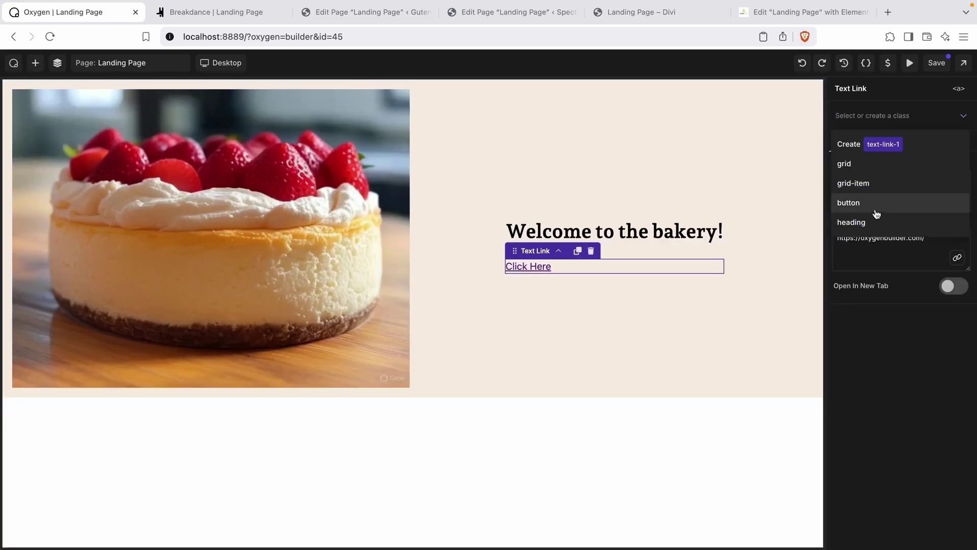
{"action": "left_click", "coordinate": [875, 208]}
{"action": "triple_click", "coordinate": [886, 192]}
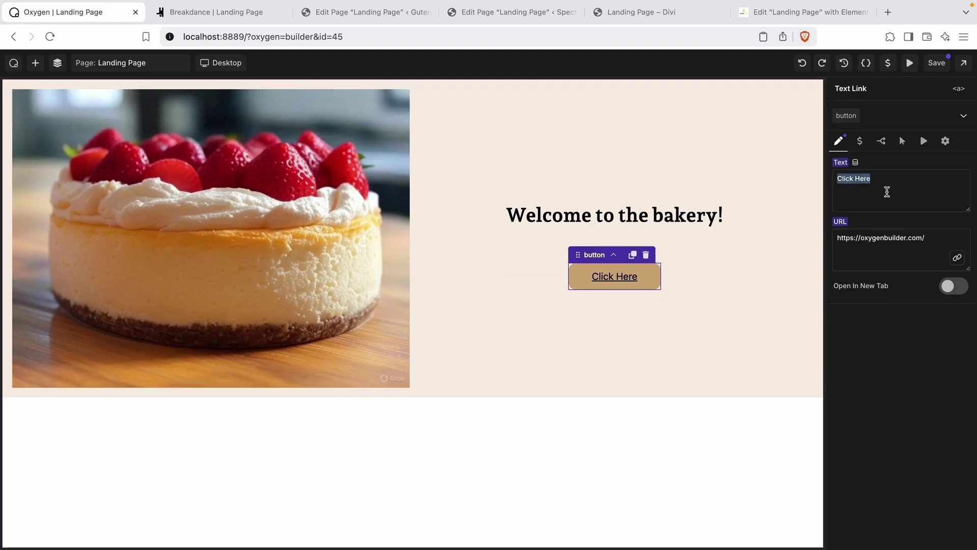
{"action": "type", "text": "Order Today!"}
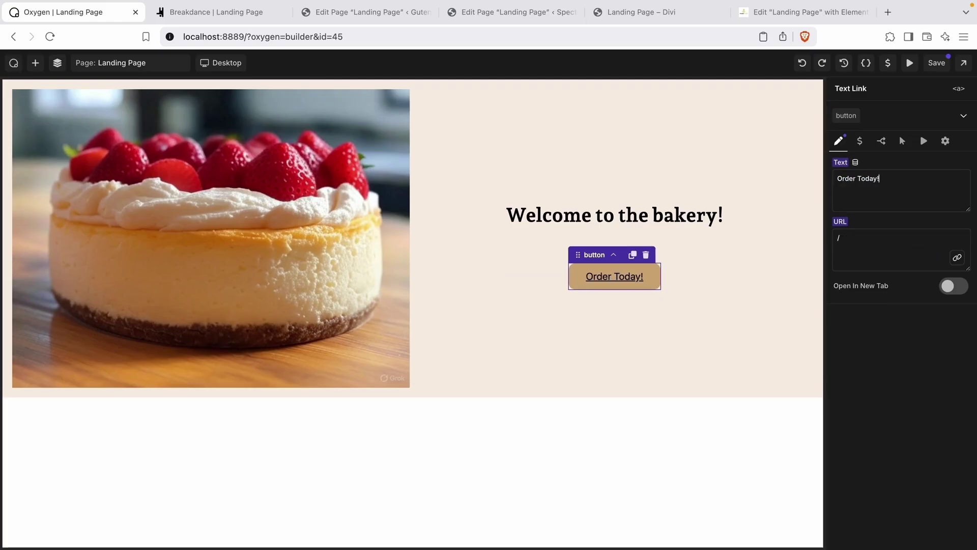
{"action": "left_click", "coordinate": [758, 304]}
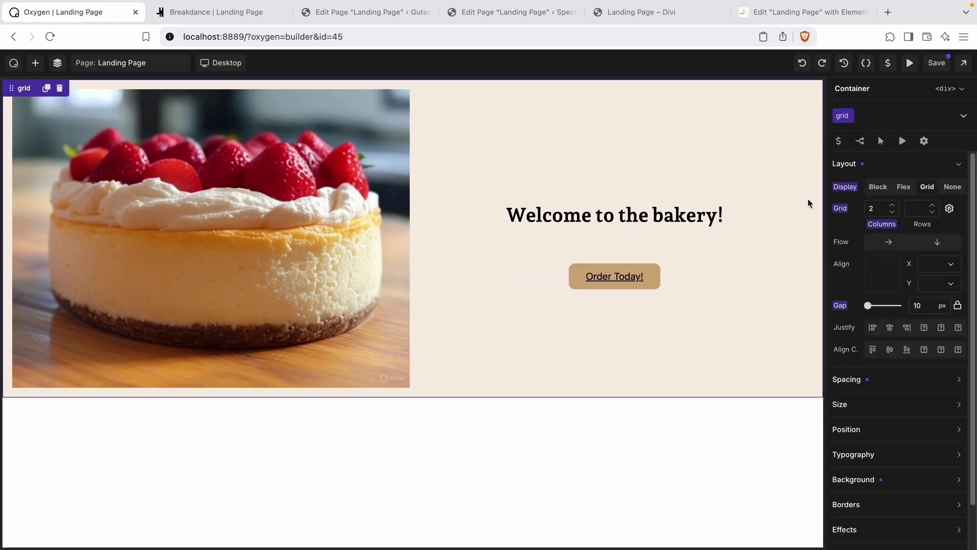
Give the grid the ID 'section-start' and save the page.
{"action": "left_click", "coordinate": [57, 63]}
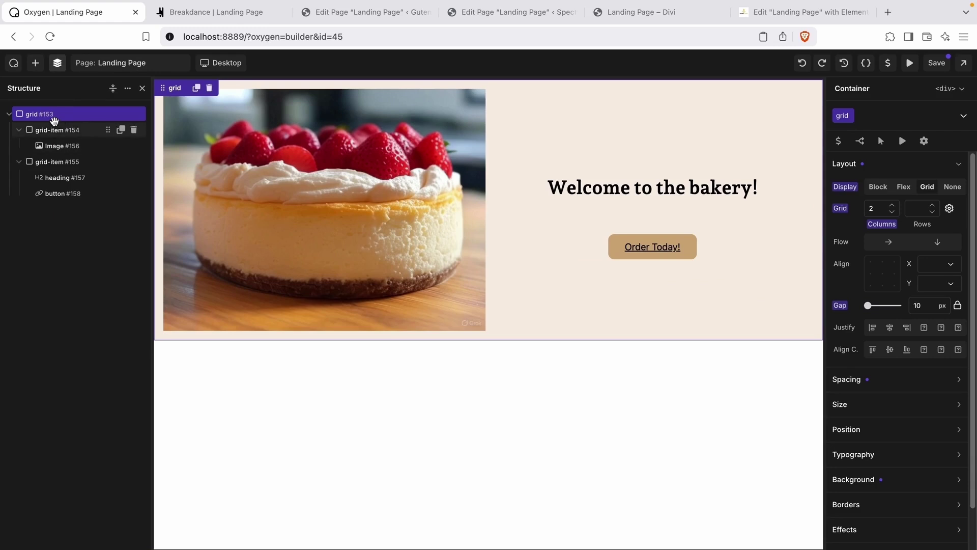
{"action": "left_click", "coordinate": [924, 141]}
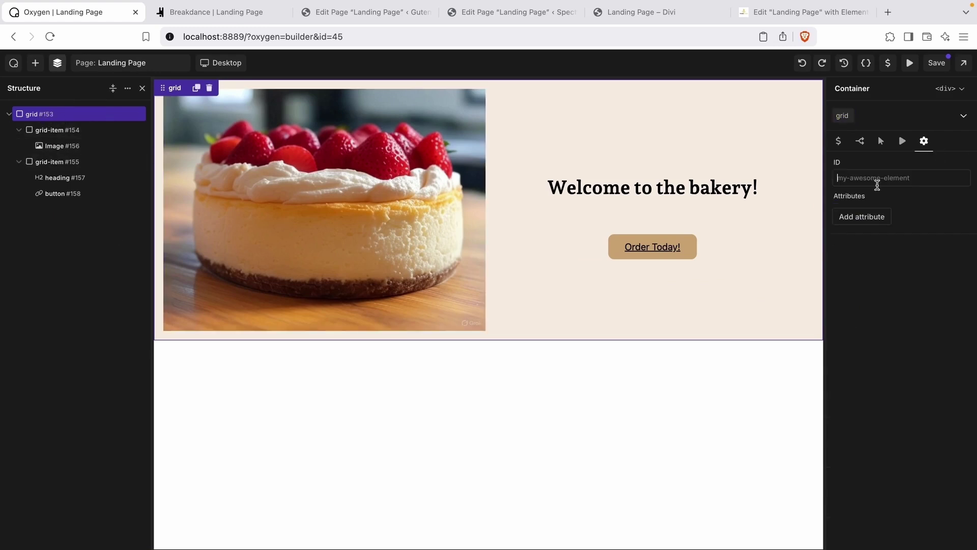
{"action": "type", "text": "section-start"}
{"action": "left_click", "coordinate": [936, 63]}
Move the Image directly into the grid, delete its empty grid-item wrapper, and save.
{"action": "left_click", "coordinate": [68, 130]}
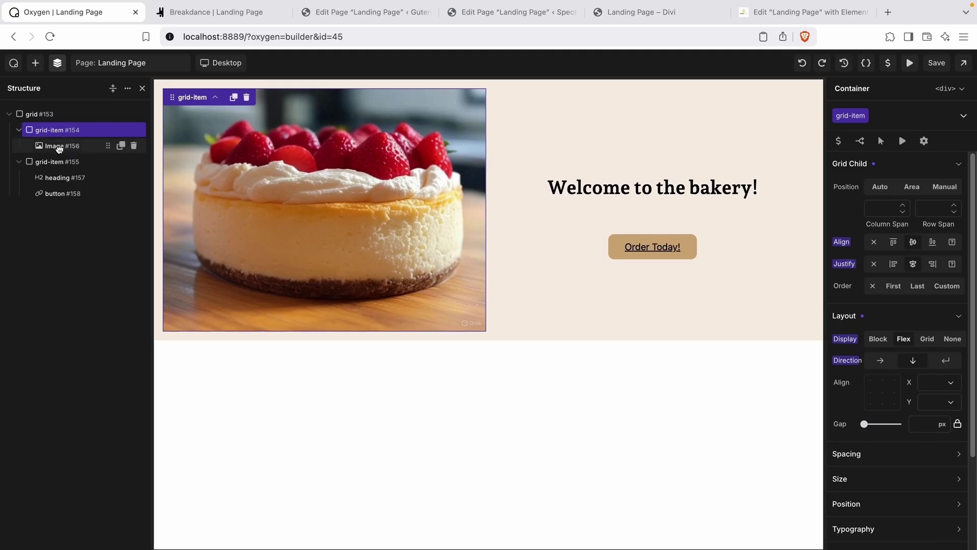
{"action": "left_click", "coordinate": [60, 147]}
{"action": "left_click_drag", "start_coordinate": [57, 130], "coordinate": [54, 132]}
{"action": "left_click", "coordinate": [134, 146]}
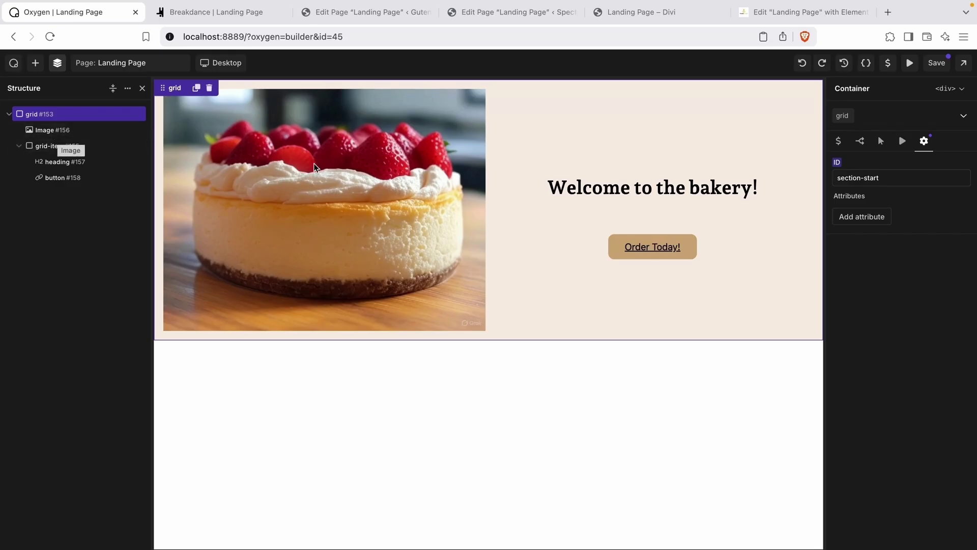
{"action": "left_click", "coordinate": [930, 69]}
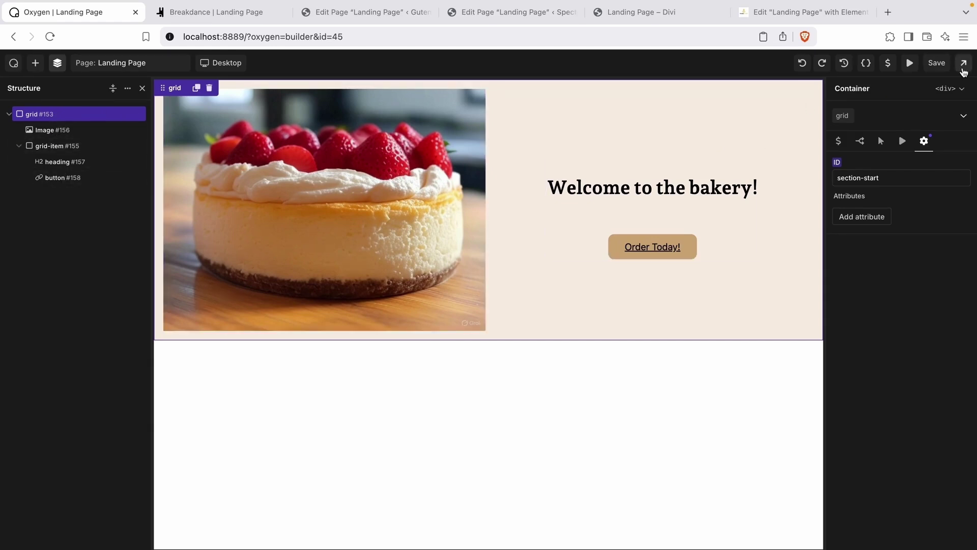
Open the live landing page in a new tab and open DevTools with Inspect.
{"action": "left_click", "coordinate": [963, 63]}
{"action": "left_click", "coordinate": [951, 90]}
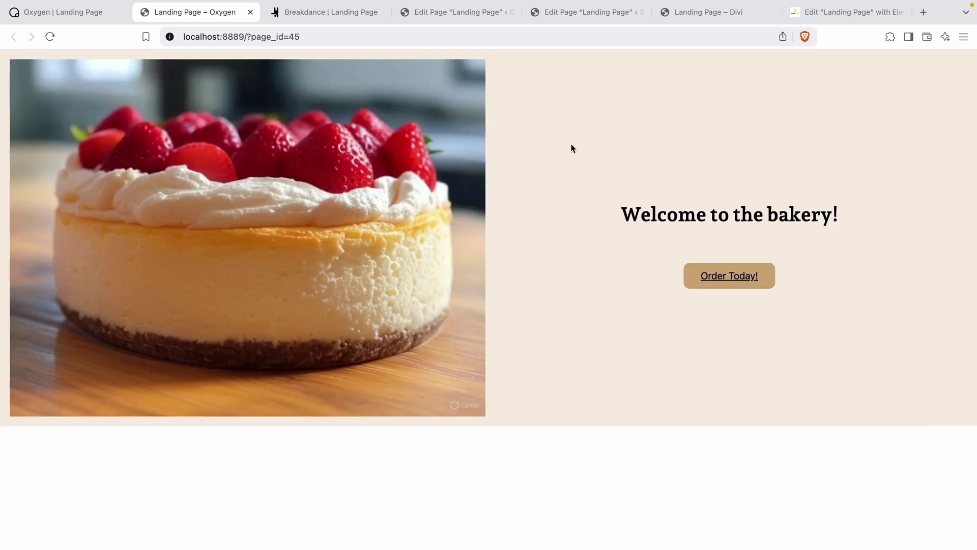
{"action": "right_click", "coordinate": [571, 148]}
{"action": "left_click", "coordinate": [610, 351]}
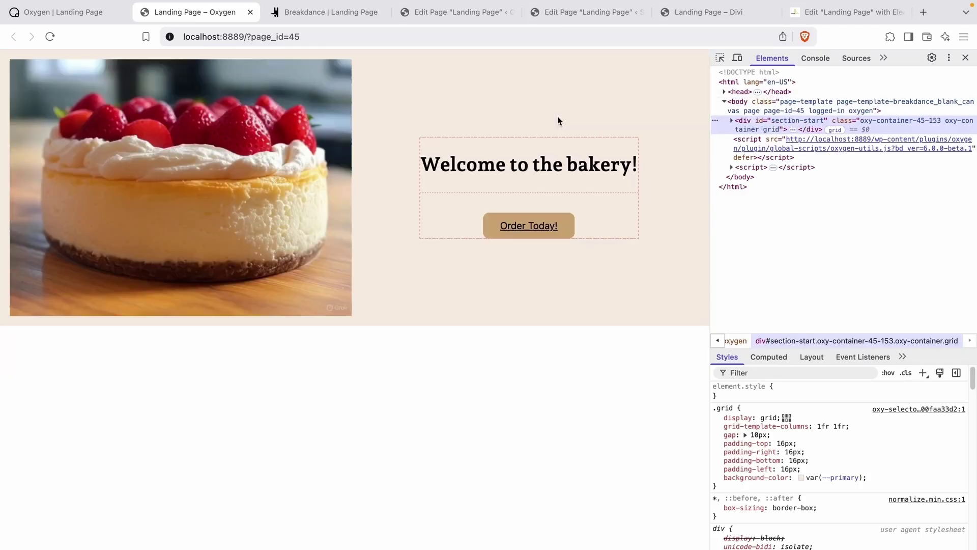
{"action": "left_click", "coordinate": [101, 19]}
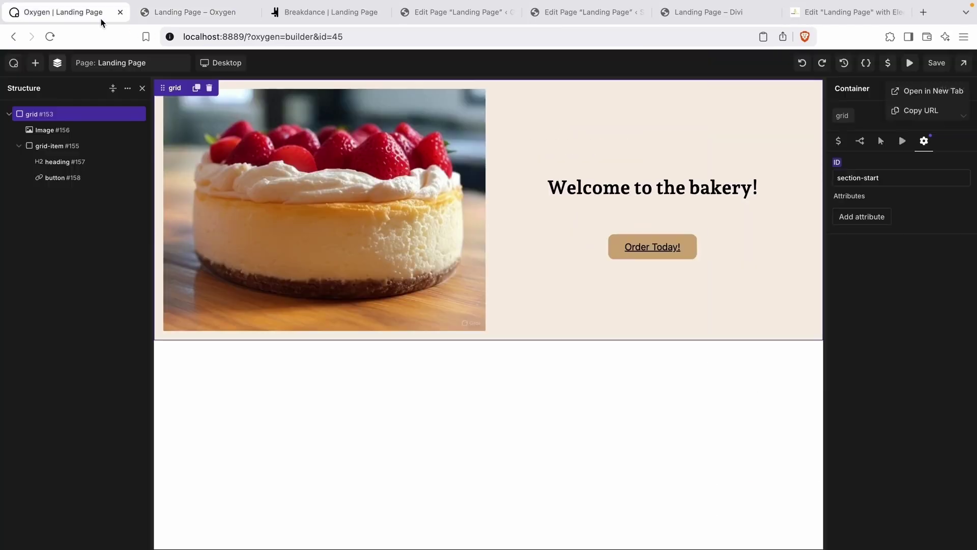
{"action": "left_click", "coordinate": [181, 15]}
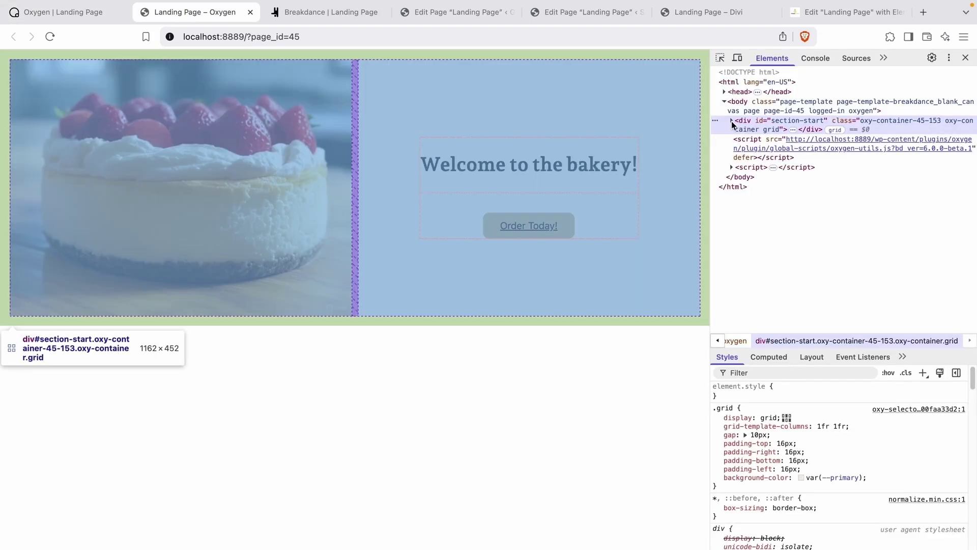
Expand div#section-start and inspect the img, text grid-item, h2 and Order Today! link.
{"action": "left_click", "coordinate": [732, 121]}
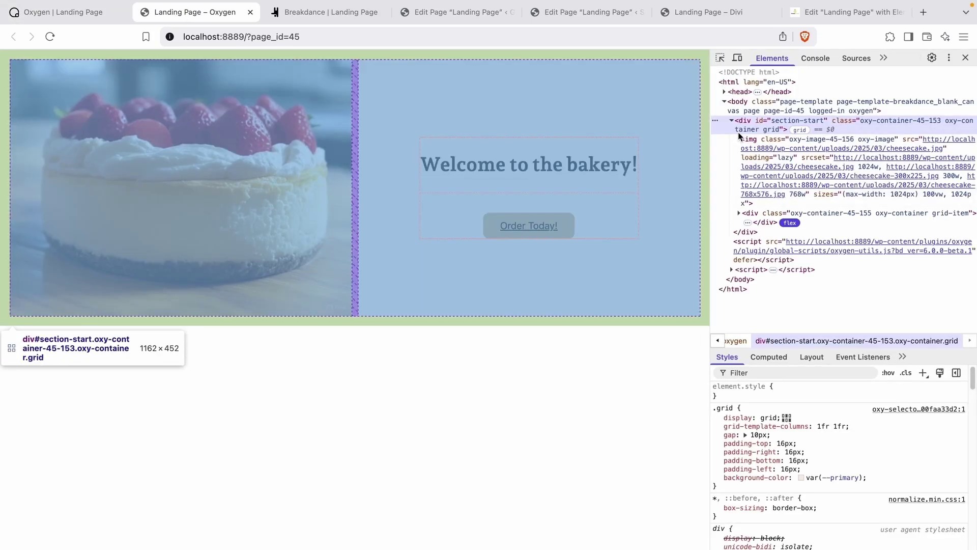
{"action": "left_click", "coordinate": [751, 140]}
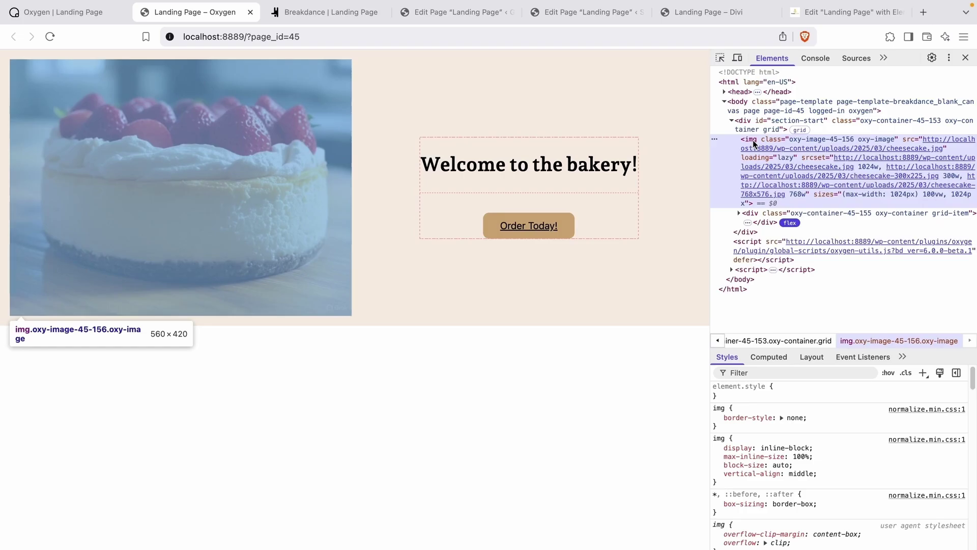
{"action": "mouse_move", "coordinate": [752, 143]}
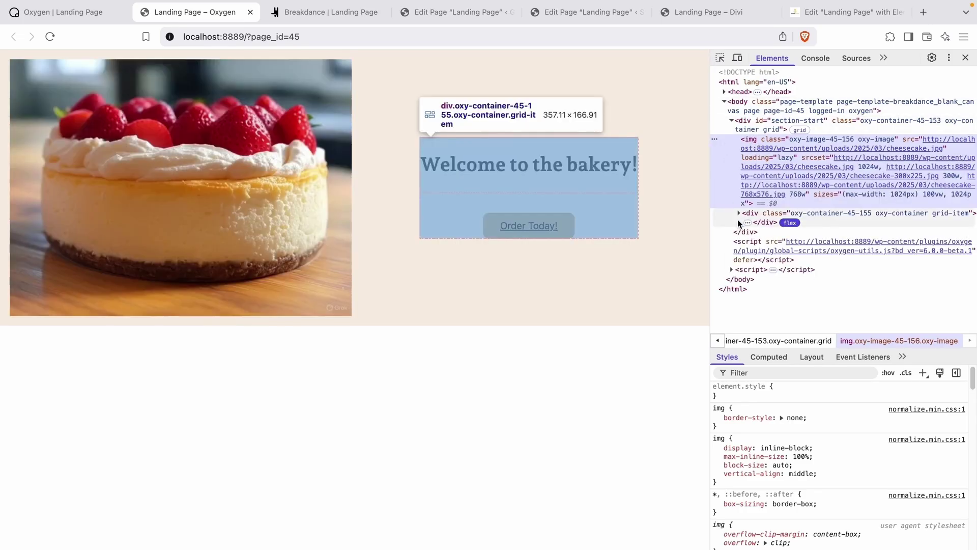
{"action": "left_click", "coordinate": [739, 213]}
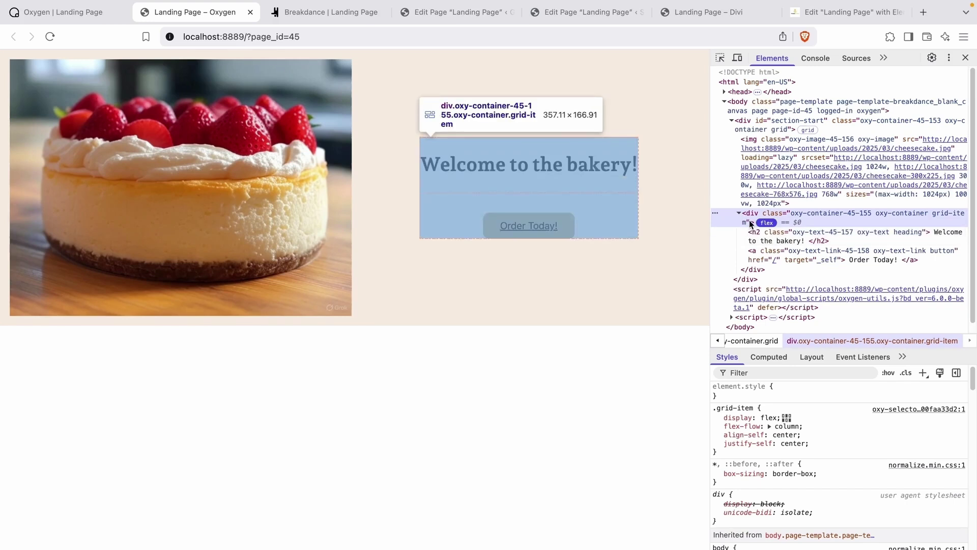
{"action": "left_click", "coordinate": [765, 234]}
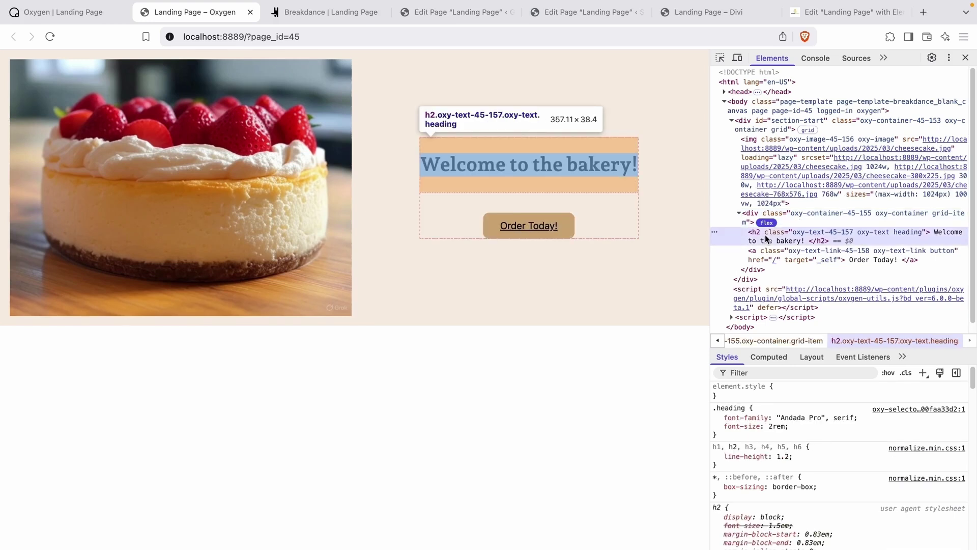
{"action": "left_click", "coordinate": [766, 261]}
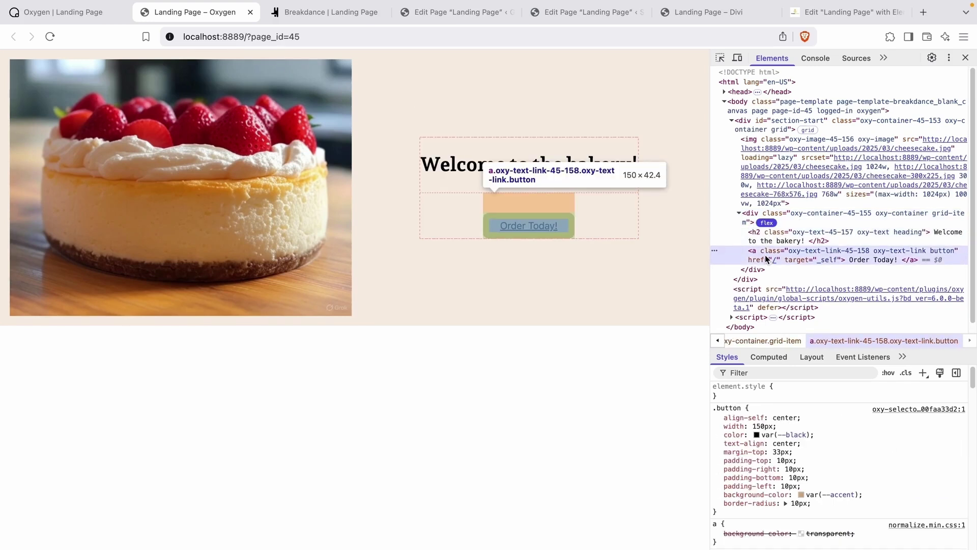
{"action": "left_click", "coordinate": [74, 17]}
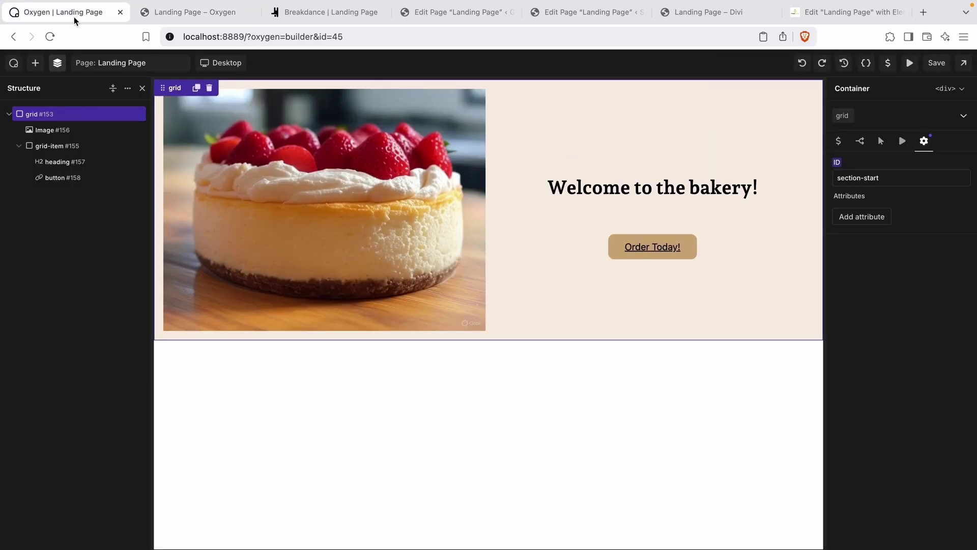
Review the Image, text grid-item, heading and Order Today! button, then the live page.
{"action": "left_click", "coordinate": [47, 131]}
{"action": "left_click", "coordinate": [56, 148]}
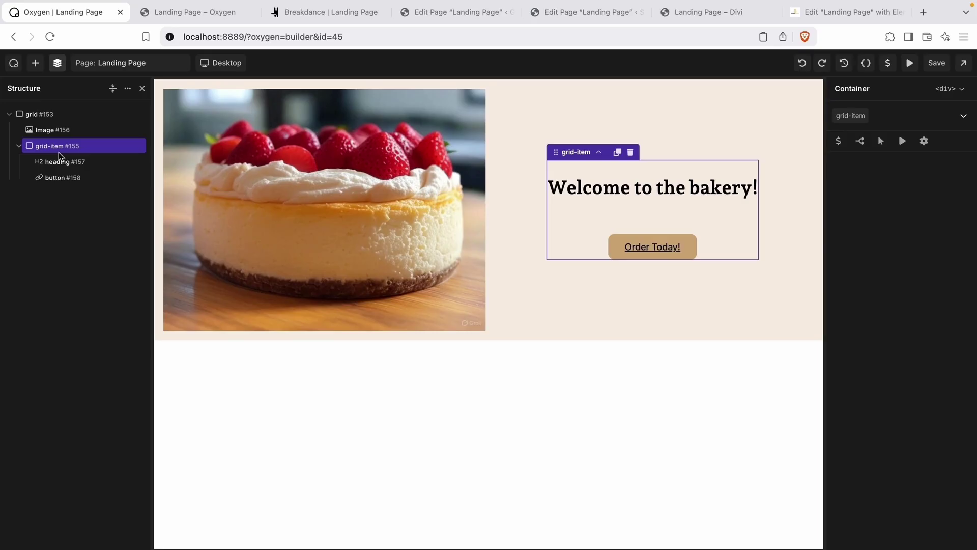
{"action": "left_click", "coordinate": [58, 160]}
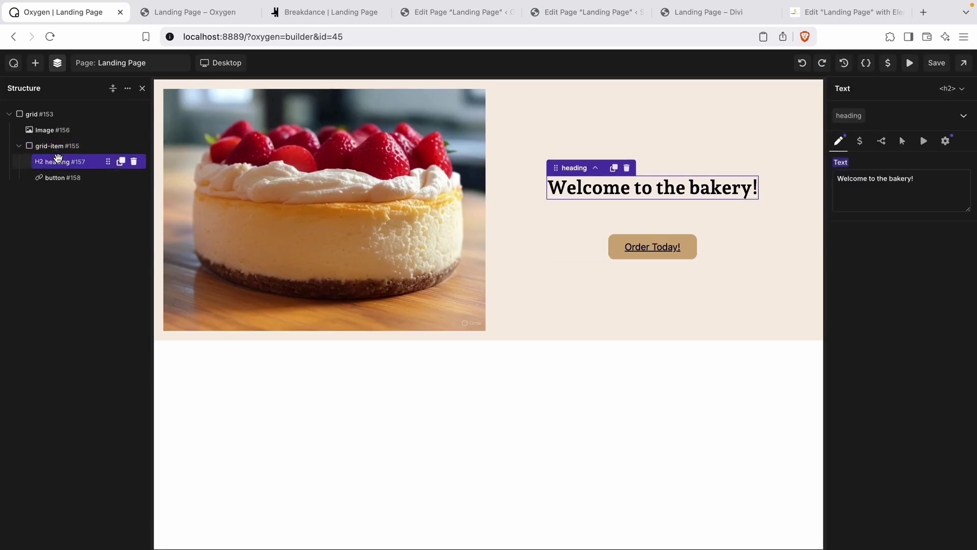
{"action": "left_click", "coordinate": [59, 176]}
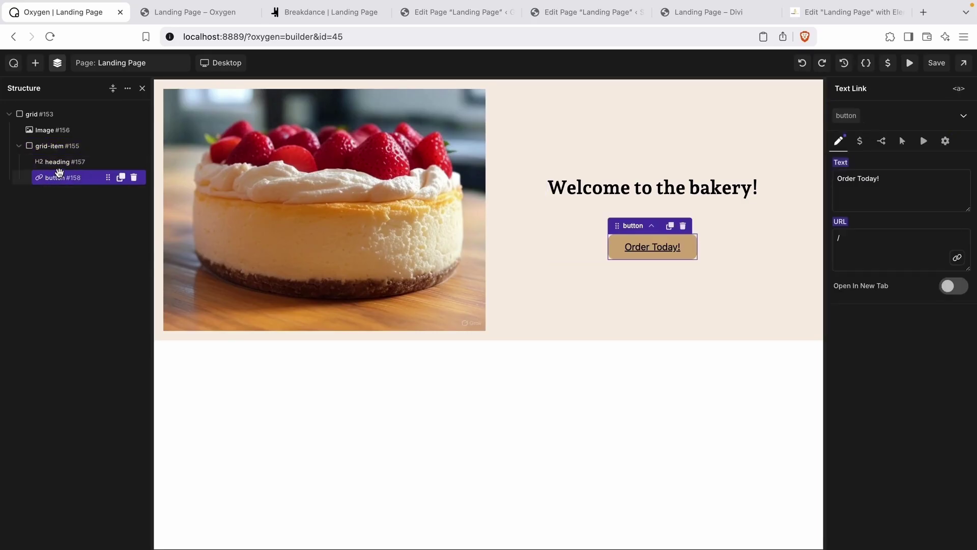
{"action": "left_click", "coordinate": [185, 14]}
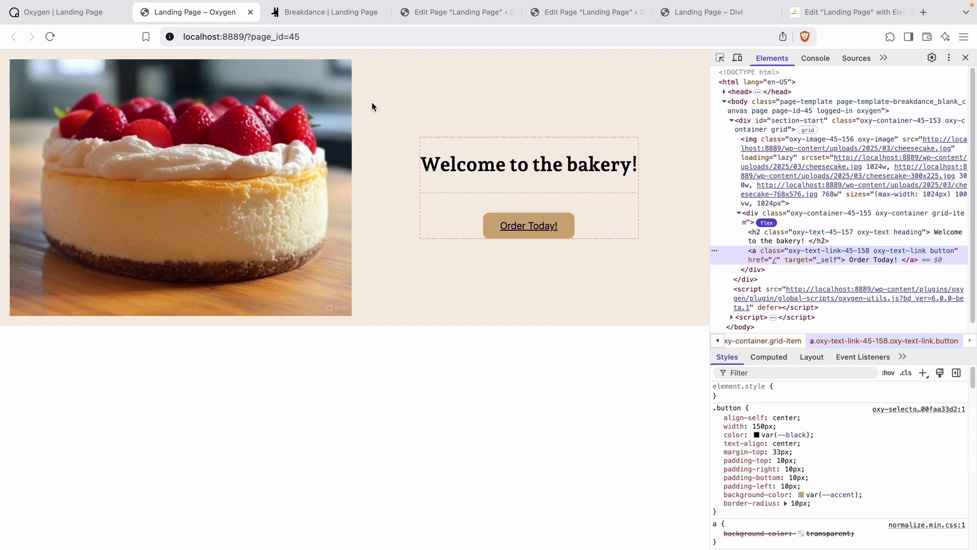
{"action": "left_click", "coordinate": [331, 20]}
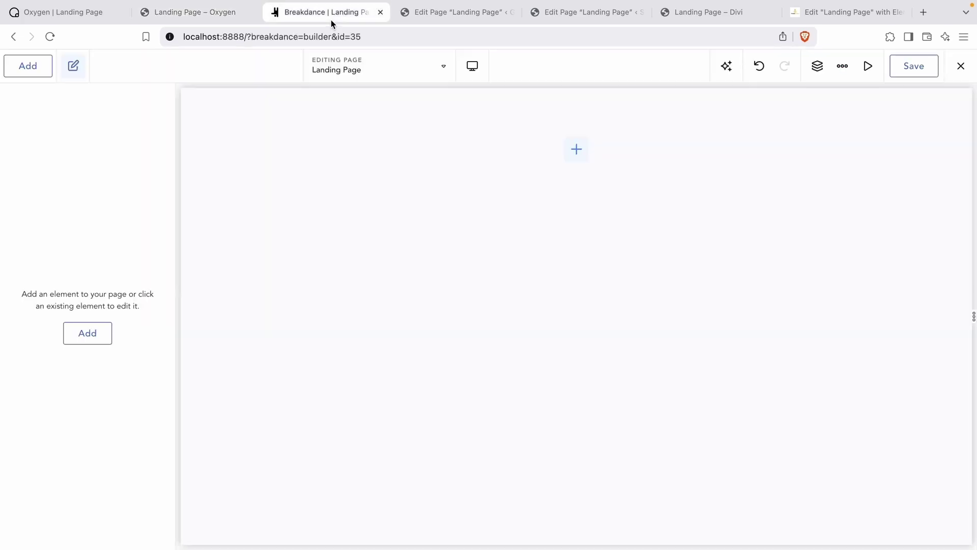
Add a Section containing an Image and a Div with a Heading and Button.
{"action": "left_click", "coordinate": [575, 148]}
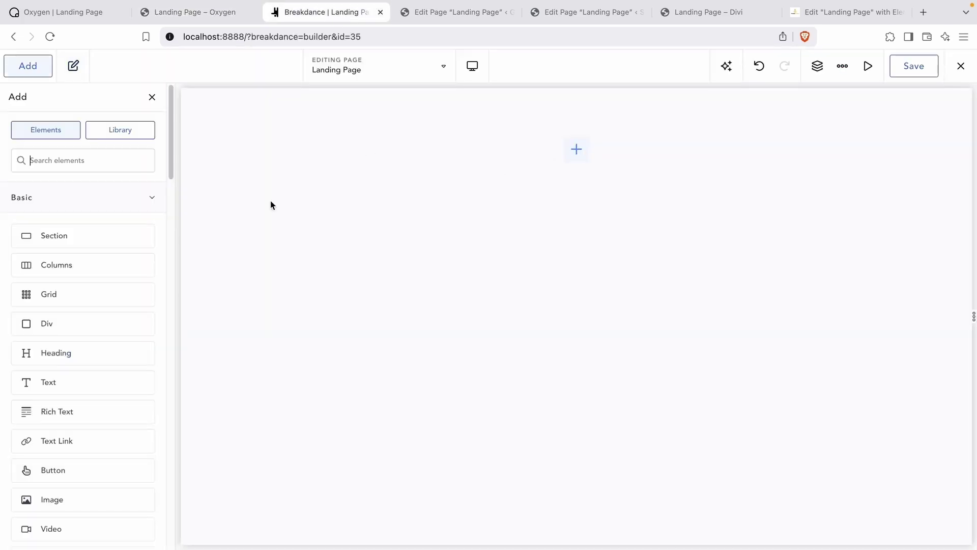
{"action": "left_click", "coordinate": [31, 234]}
{"action": "left_click", "coordinate": [36, 71]}
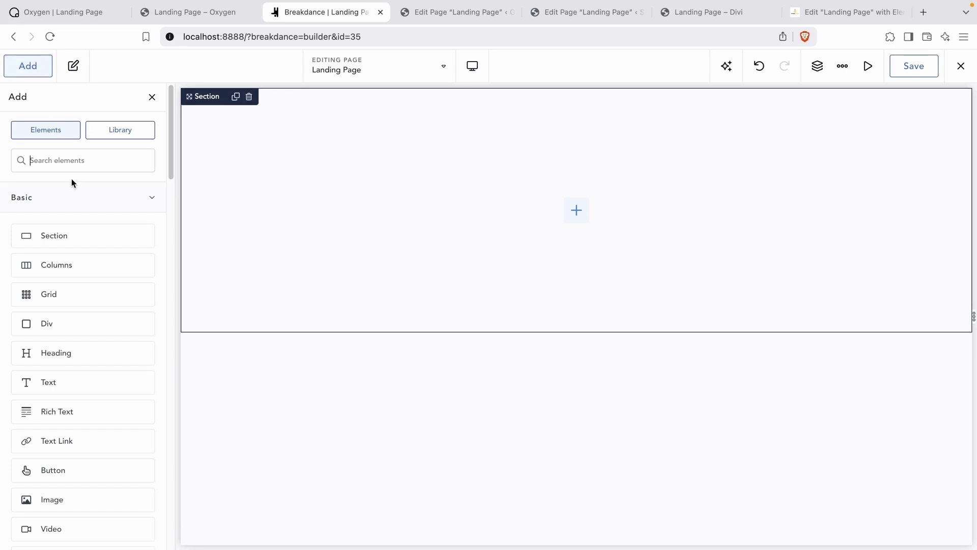
{"action": "type", "text": "i"}
{"action": "key", "text": "Return"}
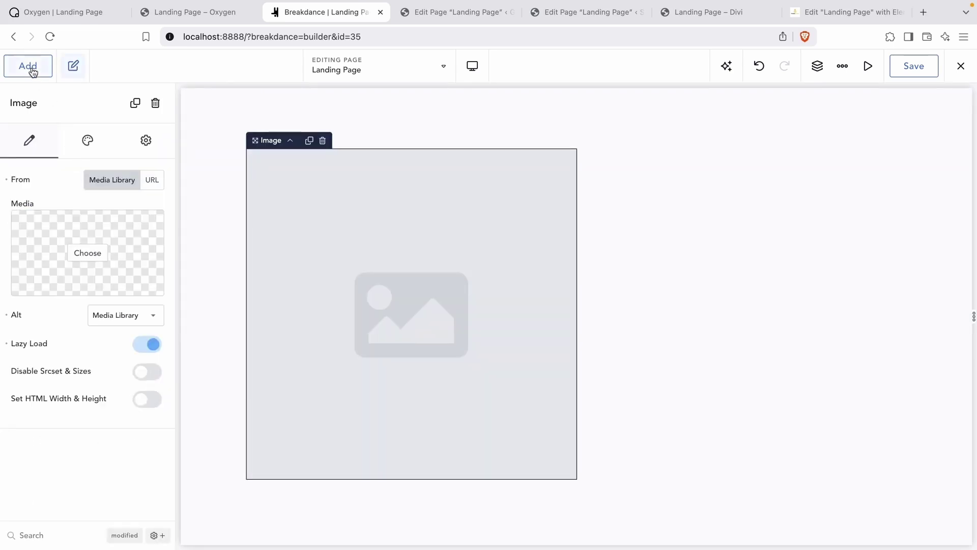
{"action": "left_click", "coordinate": [32, 72]}
{"action": "left_click", "coordinate": [48, 323]}
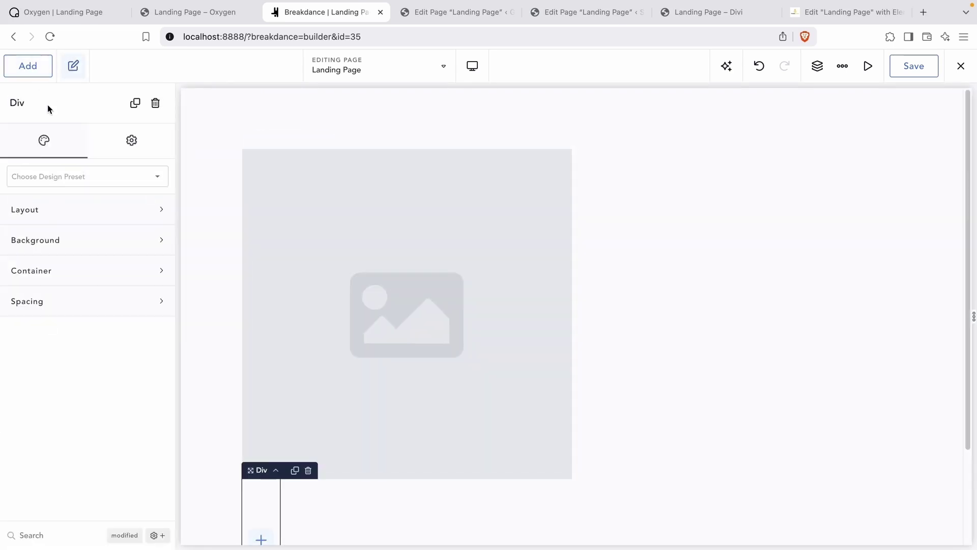
{"action": "left_click", "coordinate": [31, 69]}
{"action": "left_click", "coordinate": [60, 355]}
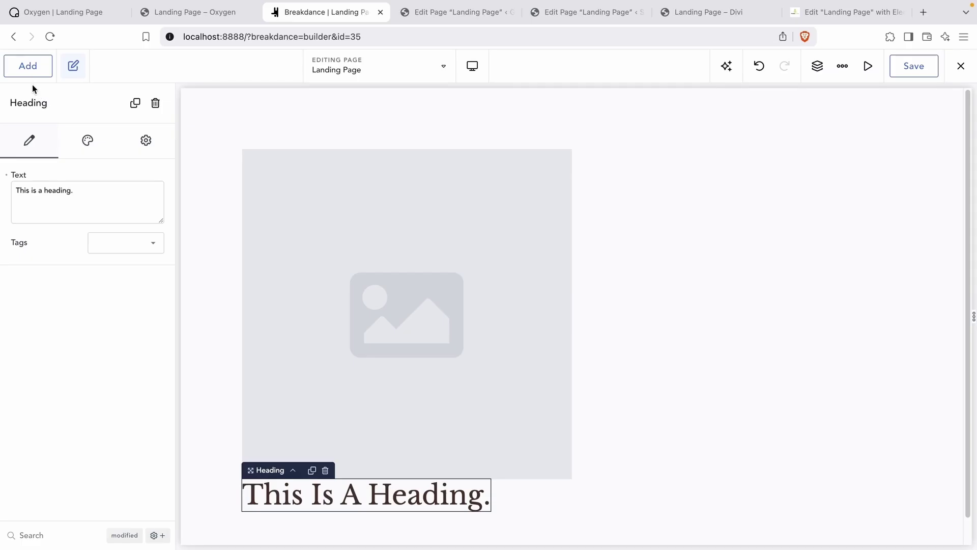
{"action": "left_click", "coordinate": [32, 70]}
{"action": "scroll", "coordinate": [54, 289], "scroll_direction": "down", "scroll_amount": 3}
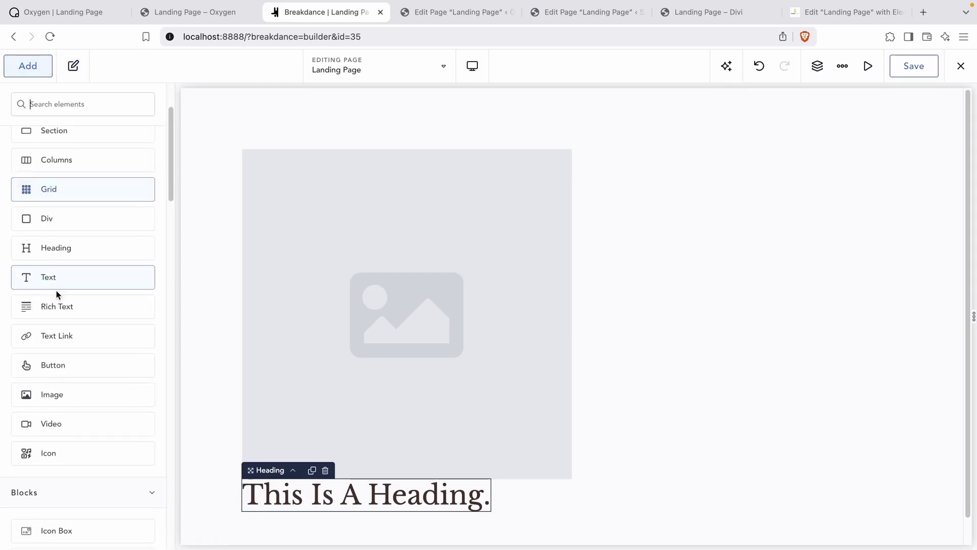
{"action": "left_click", "coordinate": [67, 371]}
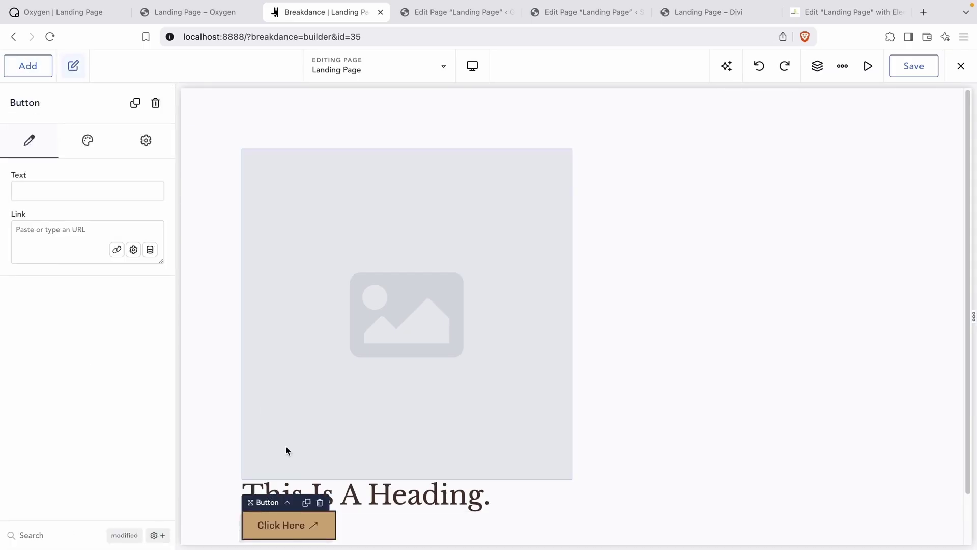
Set the section layout to Grid with 2 items per row and a Primary Light background.
{"action": "left_click", "coordinate": [220, 322]}
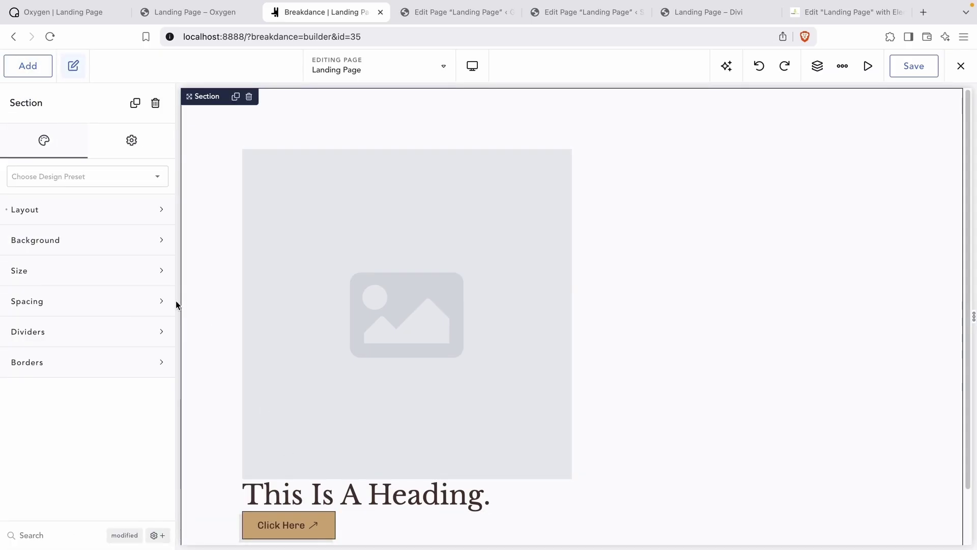
{"action": "left_click", "coordinate": [75, 239]}
{"action": "left_click", "coordinate": [67, 220]}
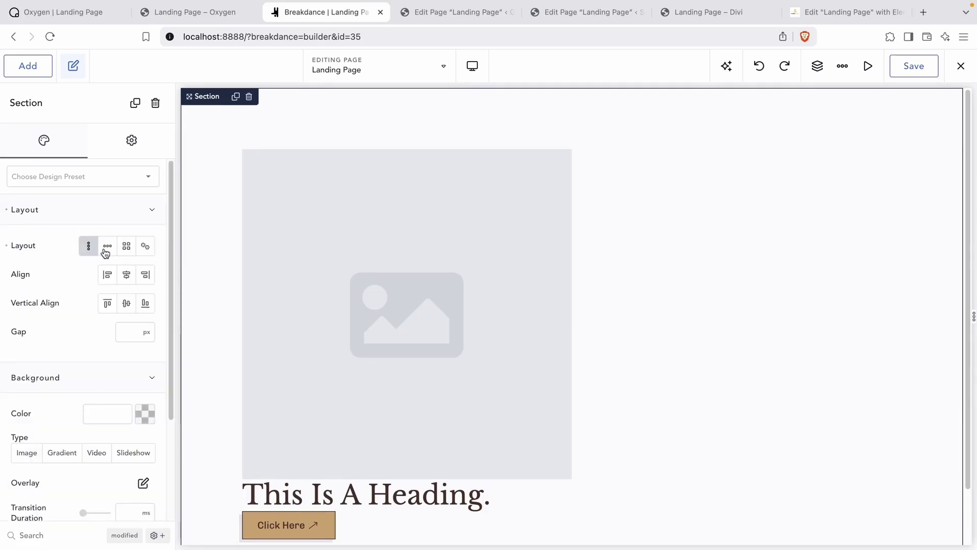
{"action": "left_click", "coordinate": [125, 247]}
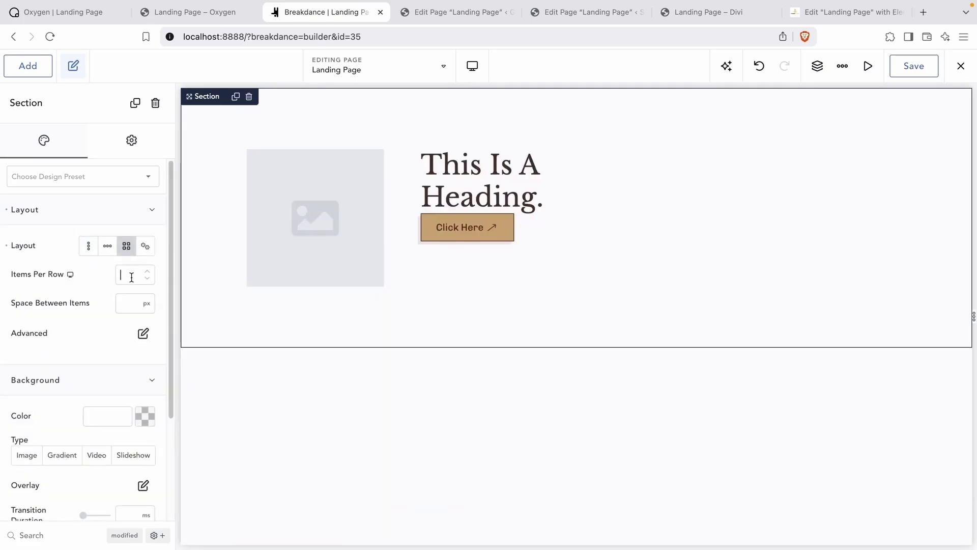
{"action": "type", "text": "2"}
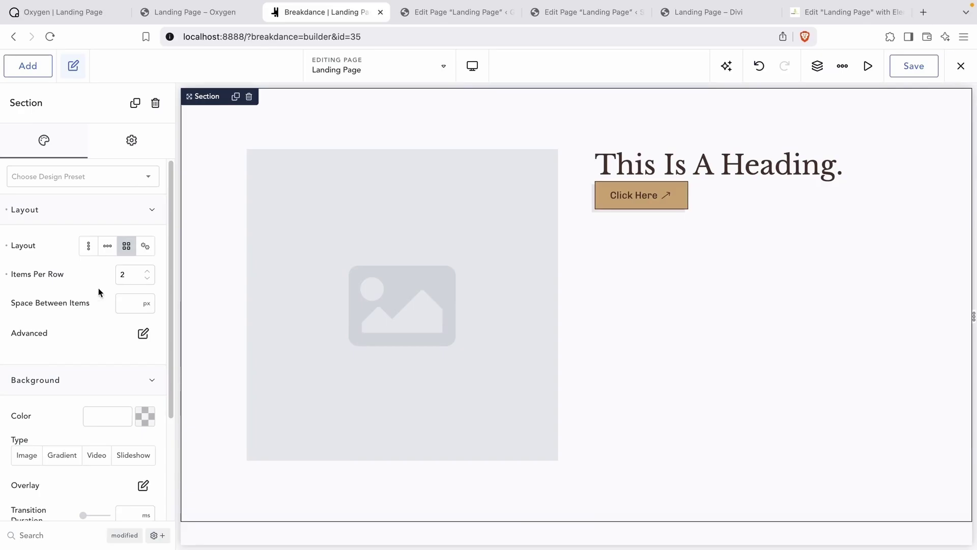
{"action": "left_click", "coordinate": [144, 416]}
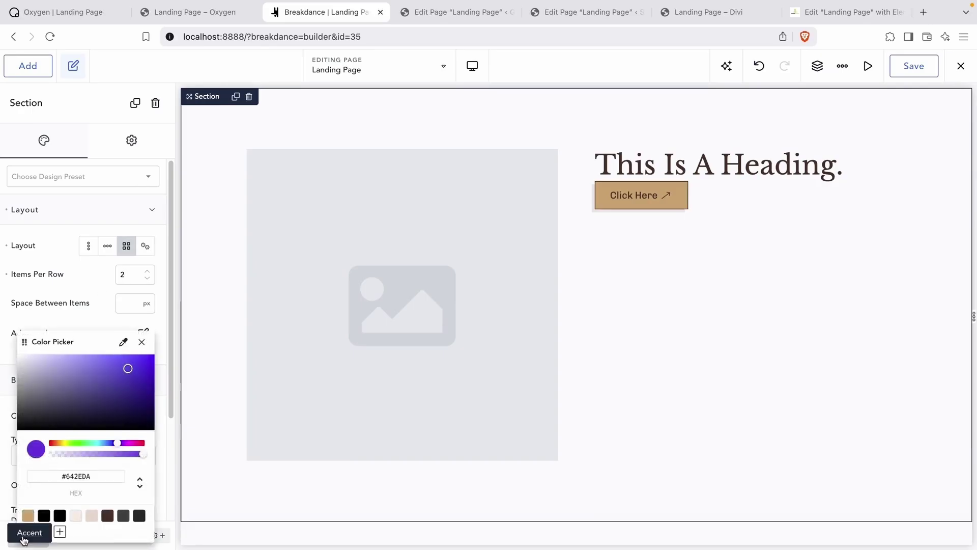
{"action": "left_click", "coordinate": [76, 516]}
Set the image to the cheesecake photo.
{"action": "left_click", "coordinate": [357, 308]}
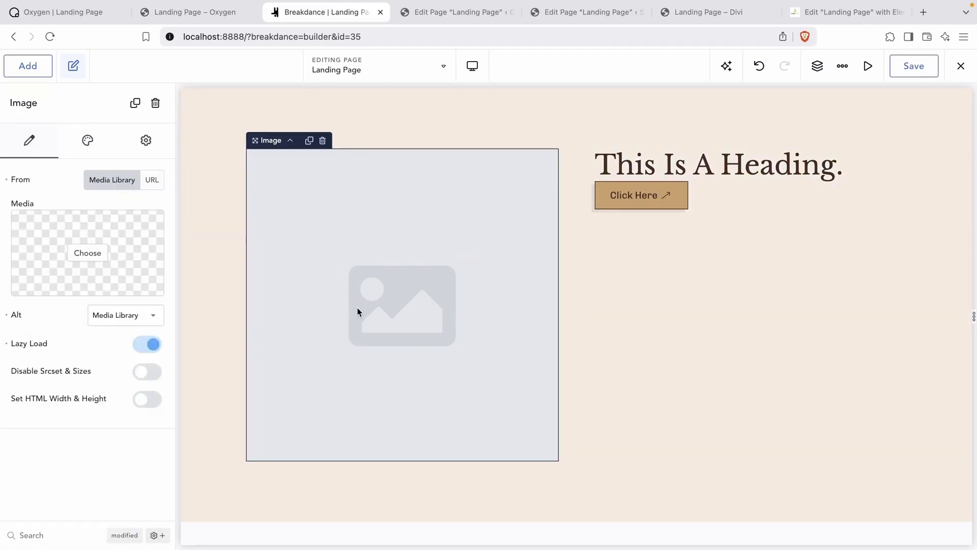
{"action": "left_click", "coordinate": [90, 253]}
{"action": "left_click", "coordinate": [538, 241]}
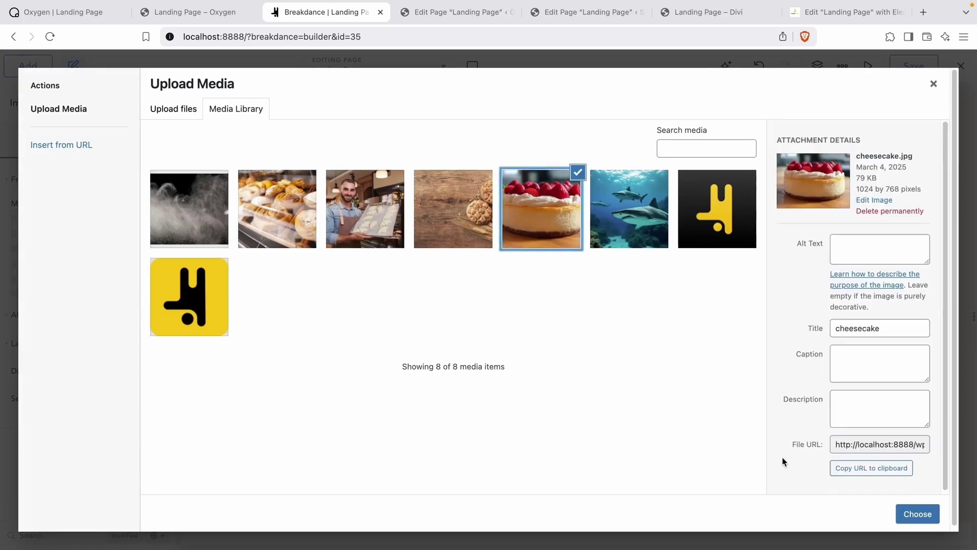
{"action": "left_click", "coordinate": [904, 517]}
Make the heading an h2 reading 'Welcome To The Bakery!' and label the button 'Order Today'.
{"action": "double_click", "coordinate": [676, 162]}
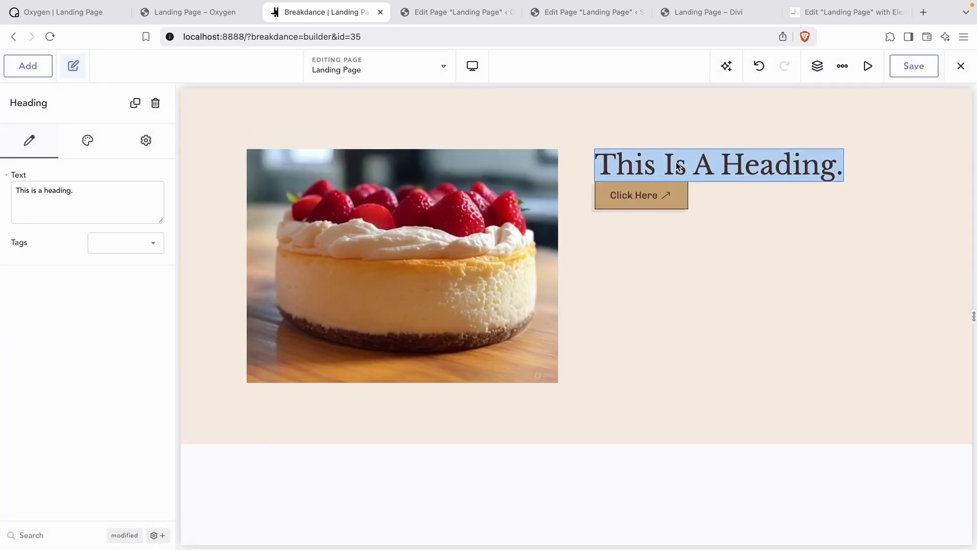
{"action": "type", "text": "Welcome T"}
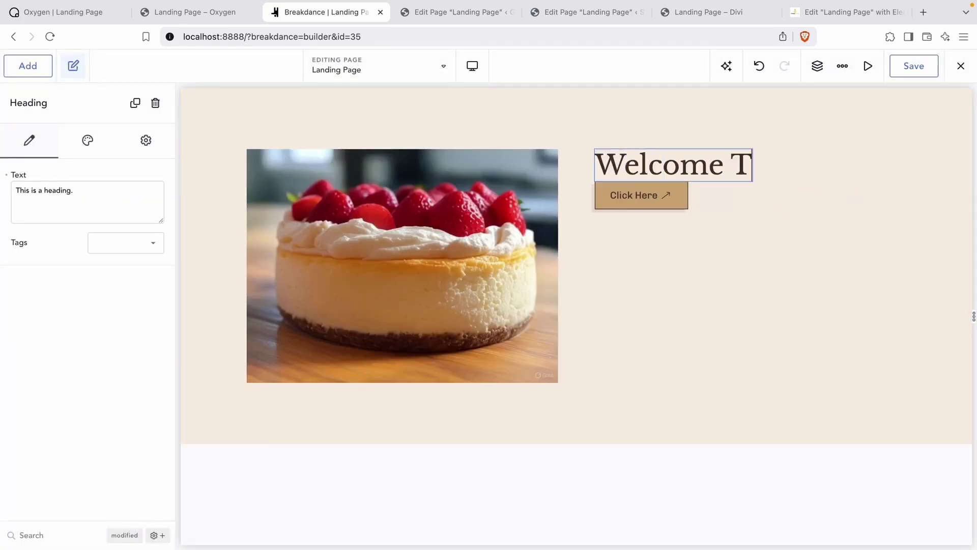
{"action": "type", "text": "o The Bakery!"}
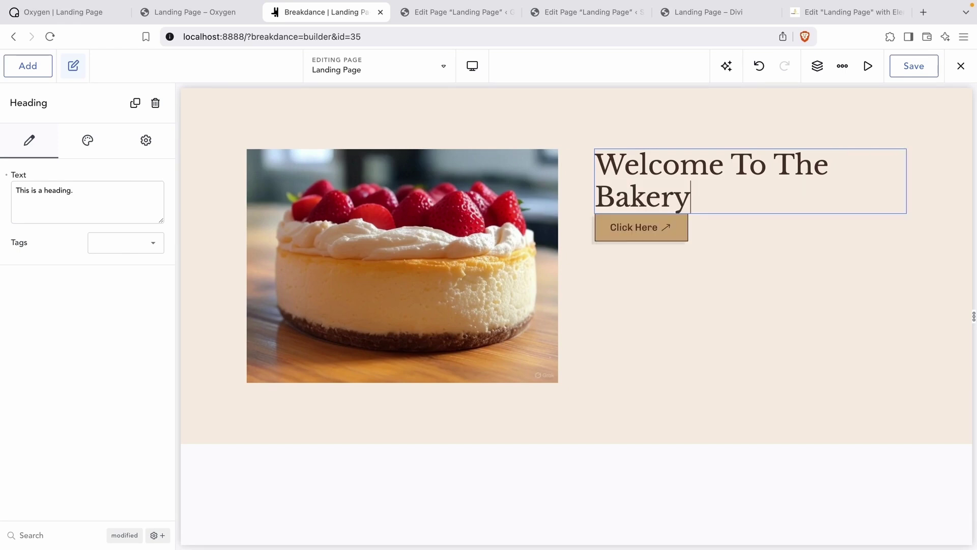
{"action": "left_click", "coordinate": [140, 241]}
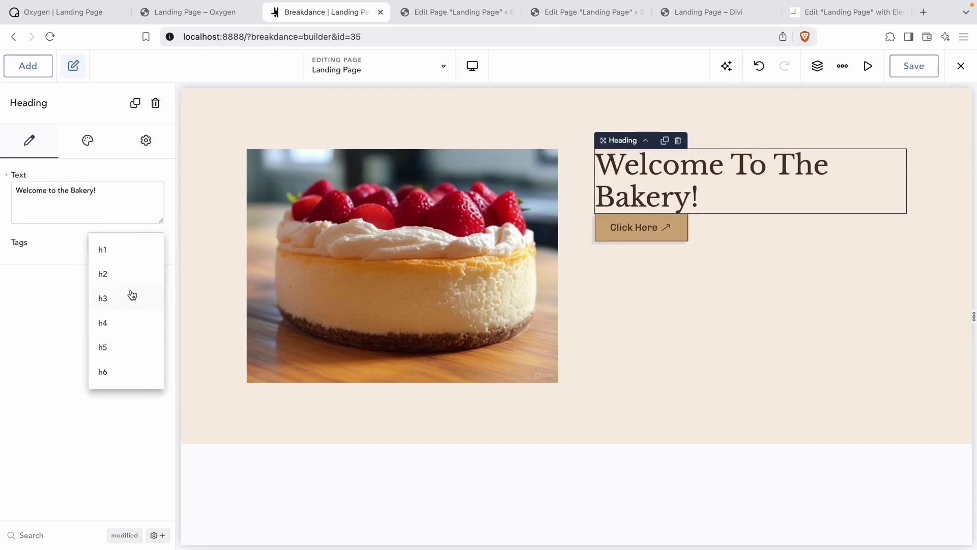
{"action": "left_click", "coordinate": [129, 274]}
{"action": "left_click", "coordinate": [675, 196]}
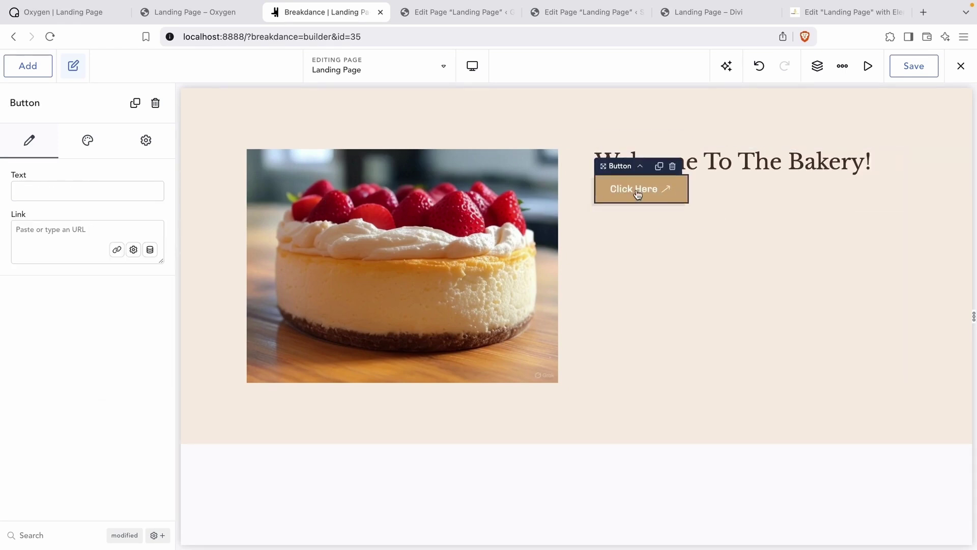
{"action": "type", "text": "Order Today"}
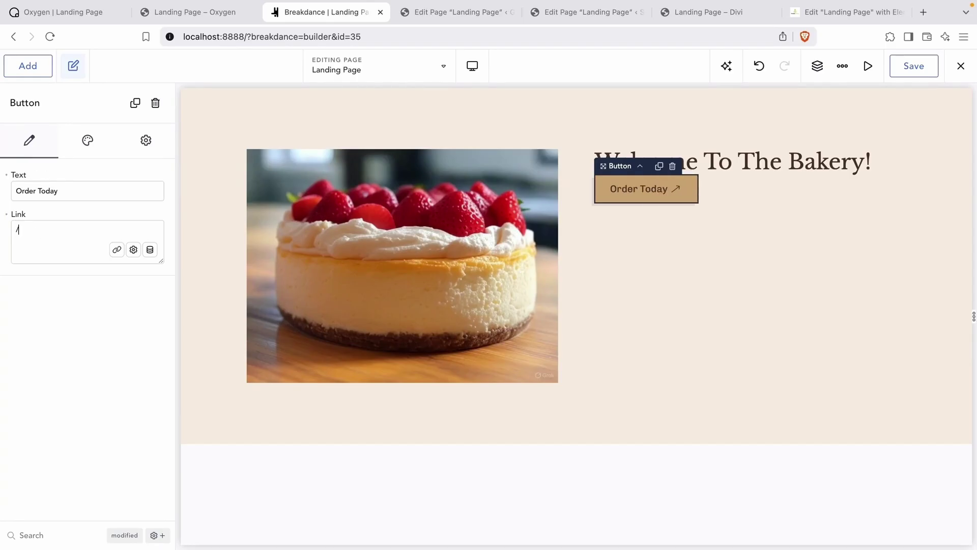
Set the Div layout to vertical, centred, middle-aligned, with a 20 gap.
{"action": "left_click", "coordinate": [749, 237]}
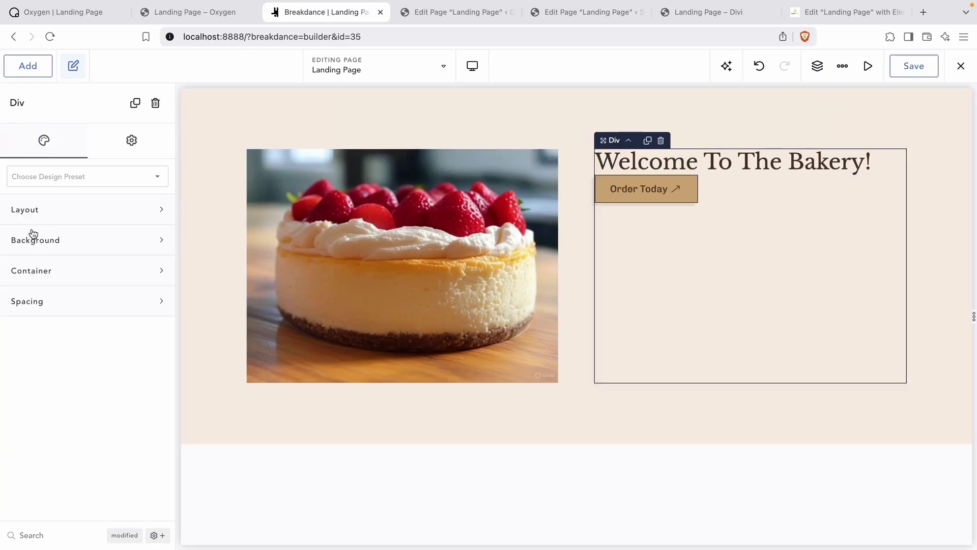
{"action": "left_click", "coordinate": [44, 210]}
{"action": "left_click", "coordinate": [98, 246]}
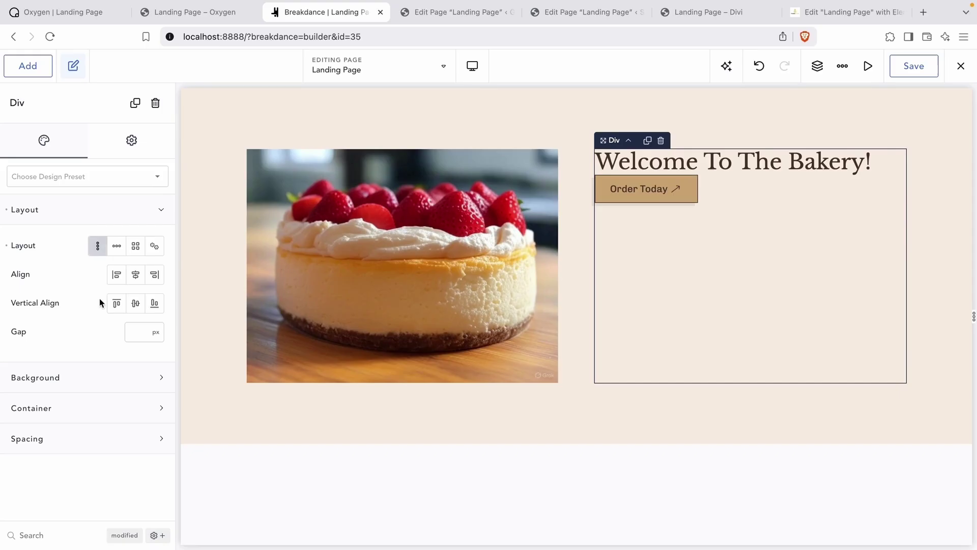
{"action": "left_click", "coordinate": [135, 275]}
{"action": "left_click", "coordinate": [135, 303]}
{"action": "left_click", "coordinate": [138, 332]}
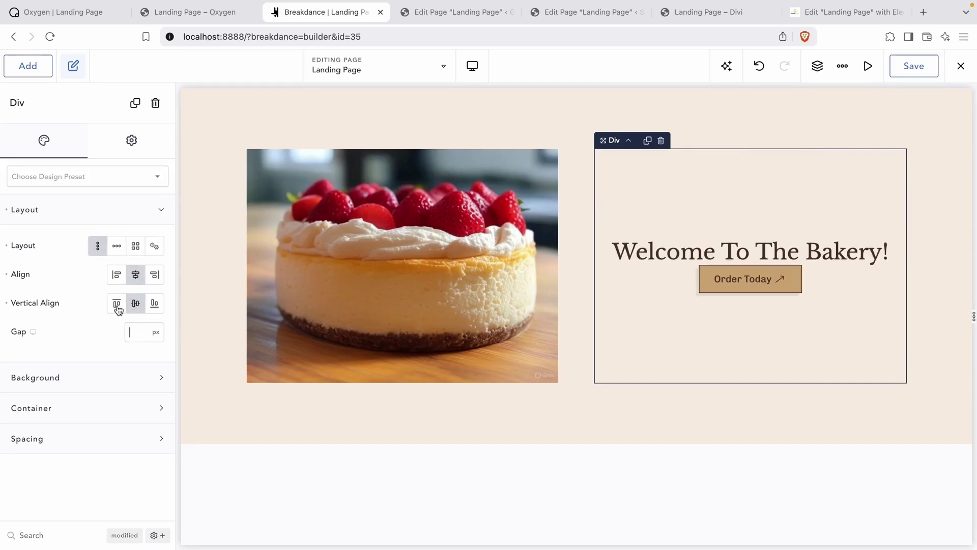
{"action": "type", "text": "20"}
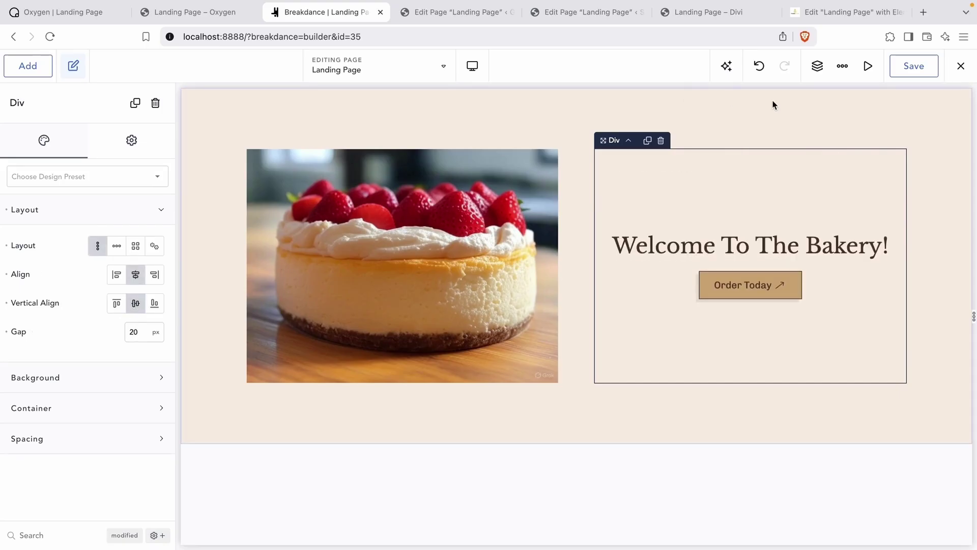
Save the page, view it on the frontend, and return to the builder.
{"action": "left_click", "coordinate": [925, 68]}
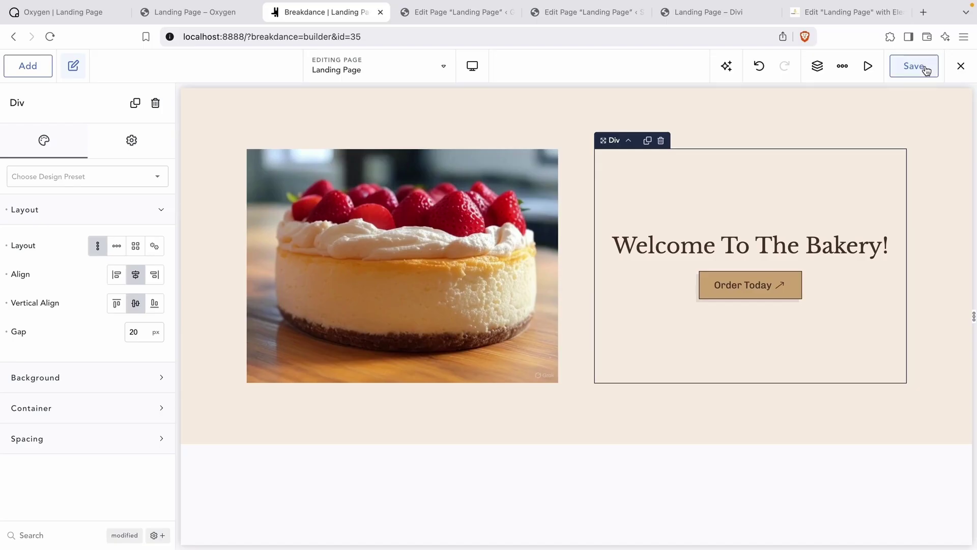
{"action": "left_click", "coordinate": [961, 68]}
{"action": "left_click", "coordinate": [937, 103]}
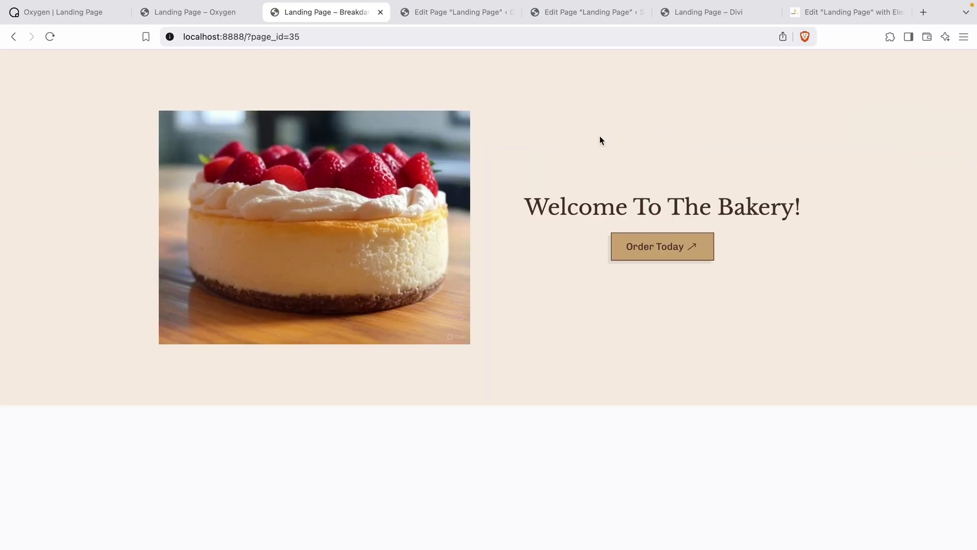
{"action": "left_click", "coordinate": [14, 36]}
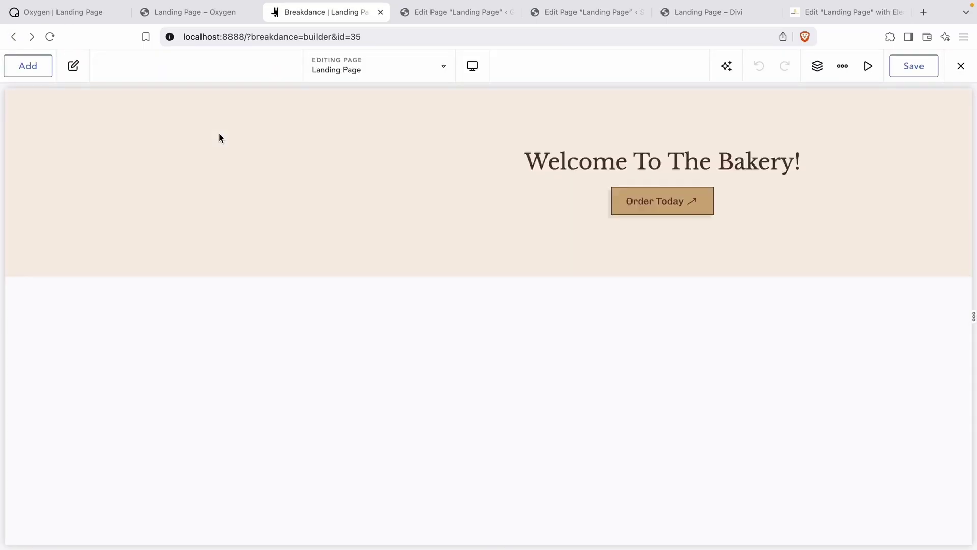
Set the section's Advanced ID to 'section-start' and exit to the live page.
{"action": "left_click", "coordinate": [218, 133]}
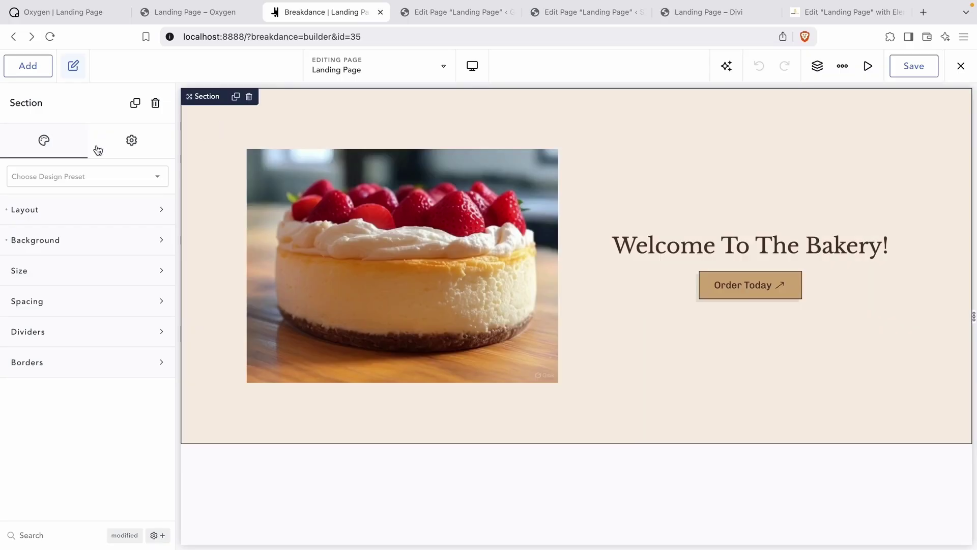
{"action": "left_click", "coordinate": [98, 151]}
{"action": "left_click", "coordinate": [79, 185]}
{"action": "left_click", "coordinate": [56, 442]}
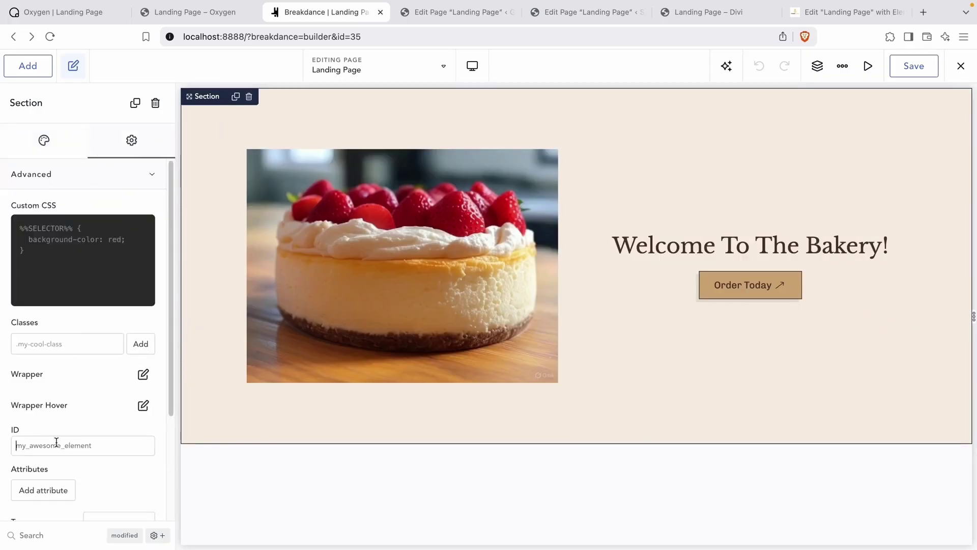
{"action": "type", "text": "section-start"}
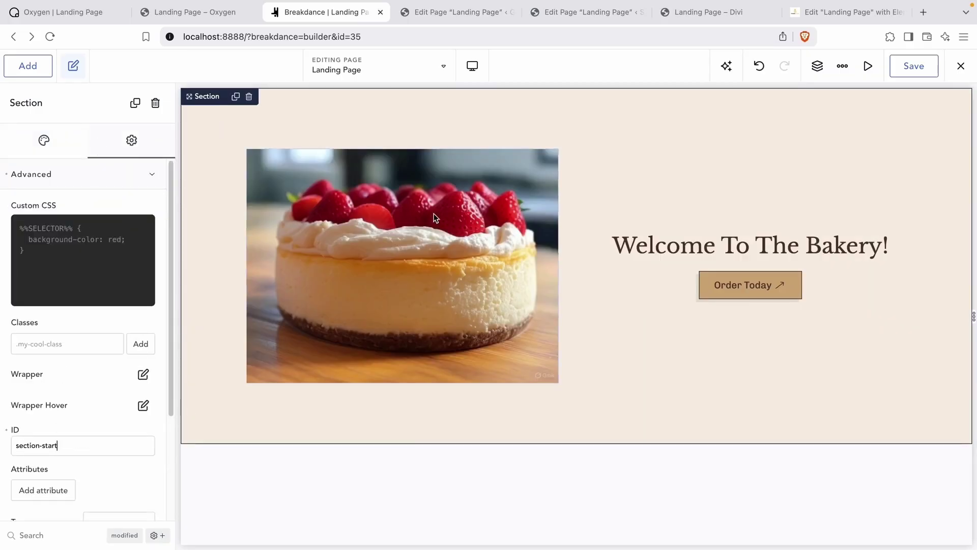
{"action": "left_click", "coordinate": [961, 66]}
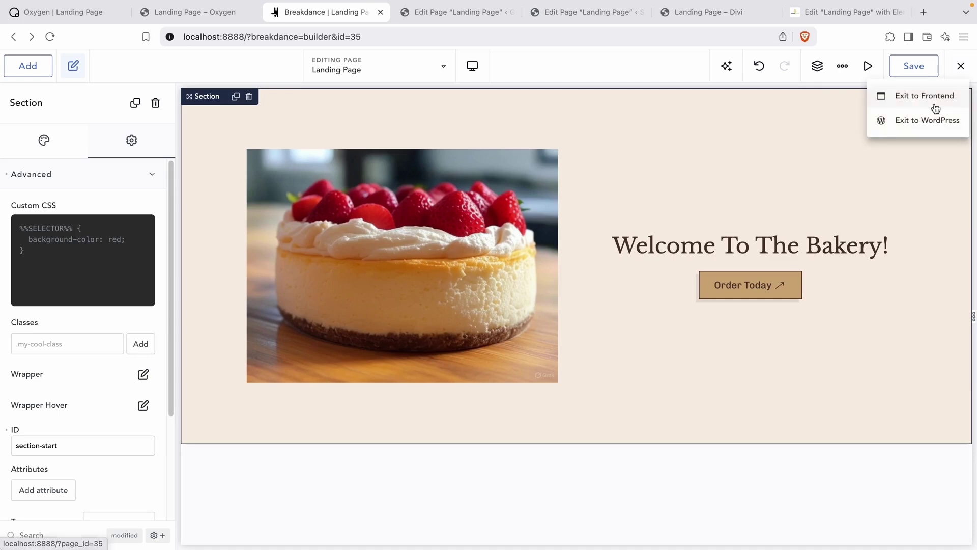
{"action": "left_click", "coordinate": [931, 96]}
Inspect the hero in DevTools, selecting section-start and expanding its section container.
{"action": "right_click", "coordinate": [495, 116]}
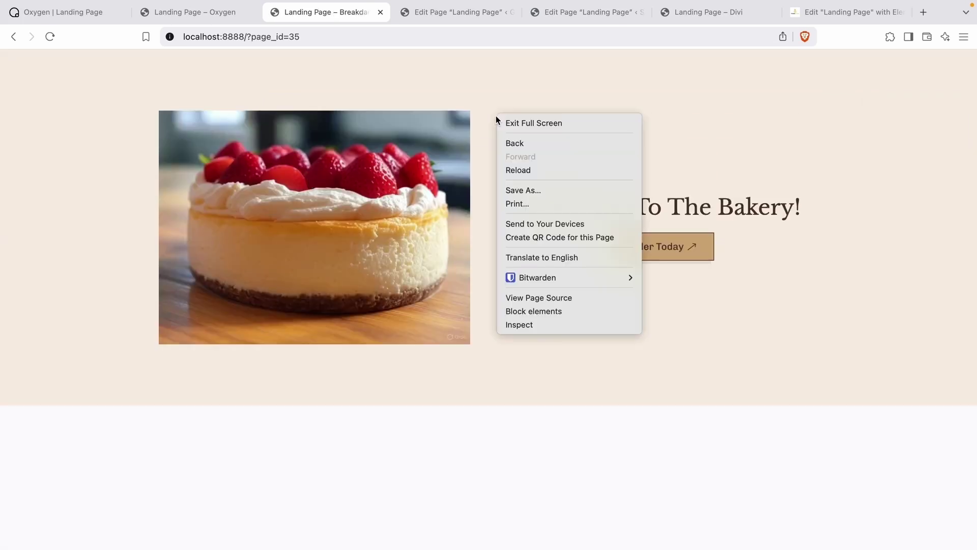
{"action": "left_click", "coordinate": [530, 328]}
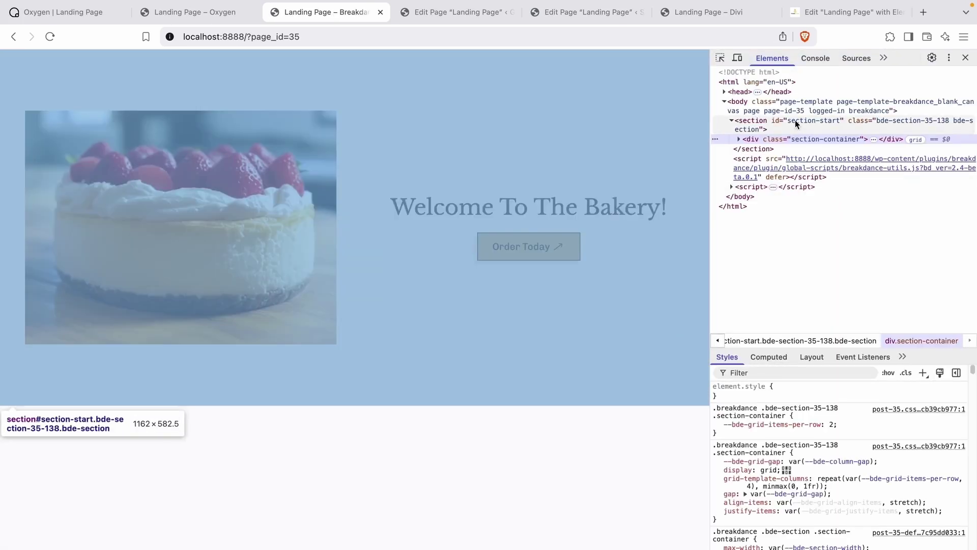
{"action": "left_click", "coordinate": [794, 121]}
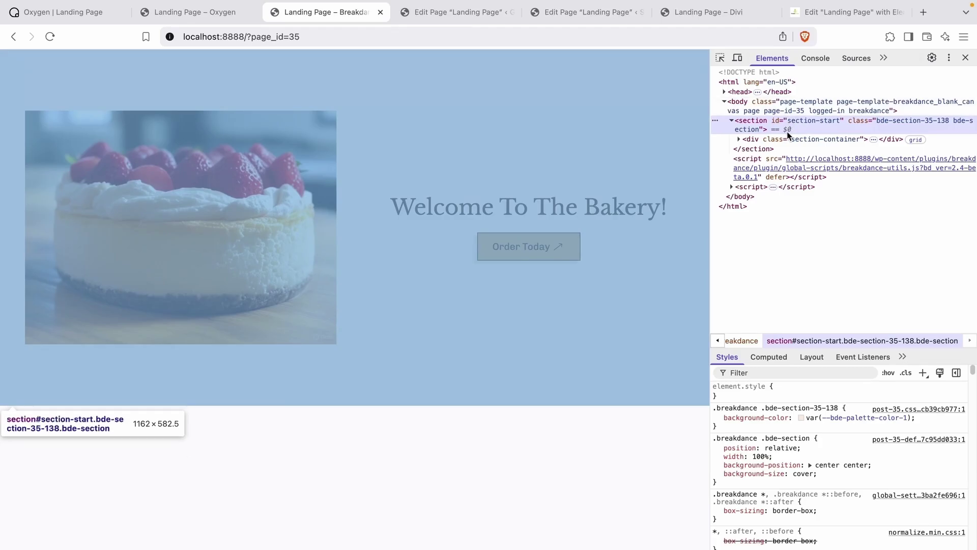
{"action": "left_click", "coordinate": [789, 139]}
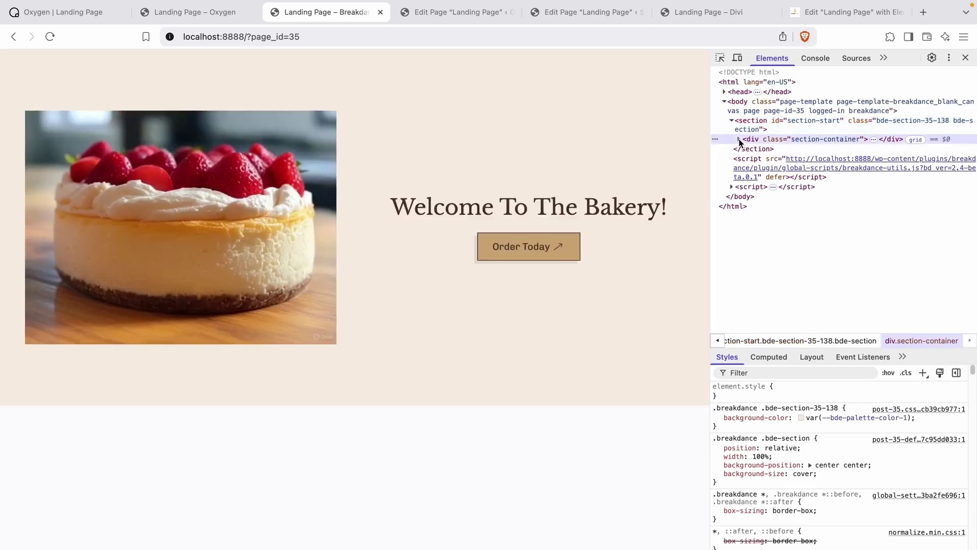
{"action": "key", "text": "Right"}
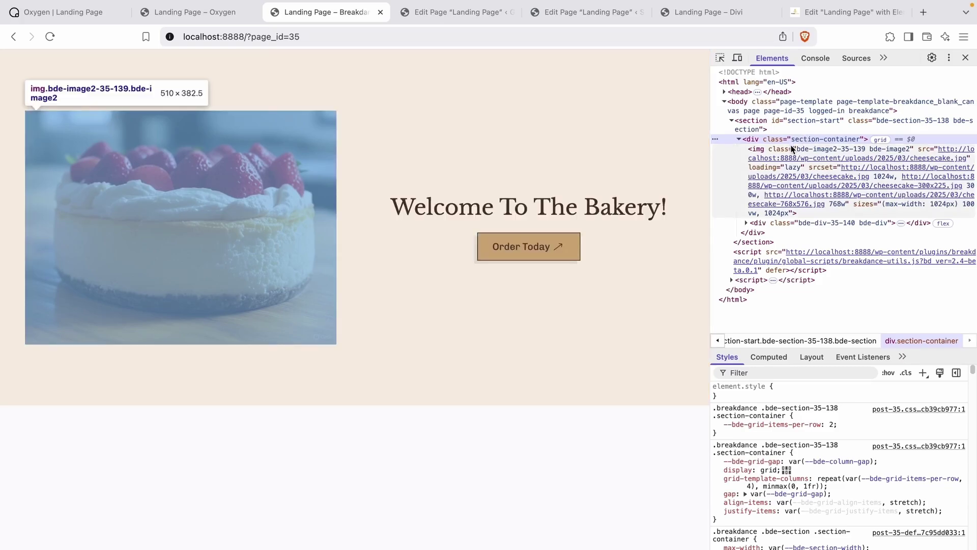
Inspect the cheesecake image and heading, then expand the button link to the Order Today span.
{"action": "left_click", "coordinate": [792, 149]}
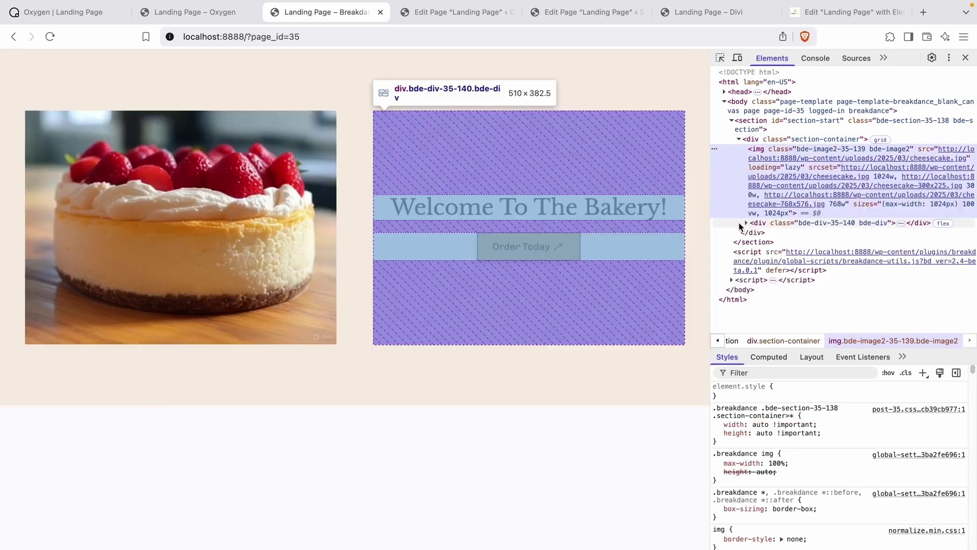
{"action": "left_click", "coordinate": [746, 222]}
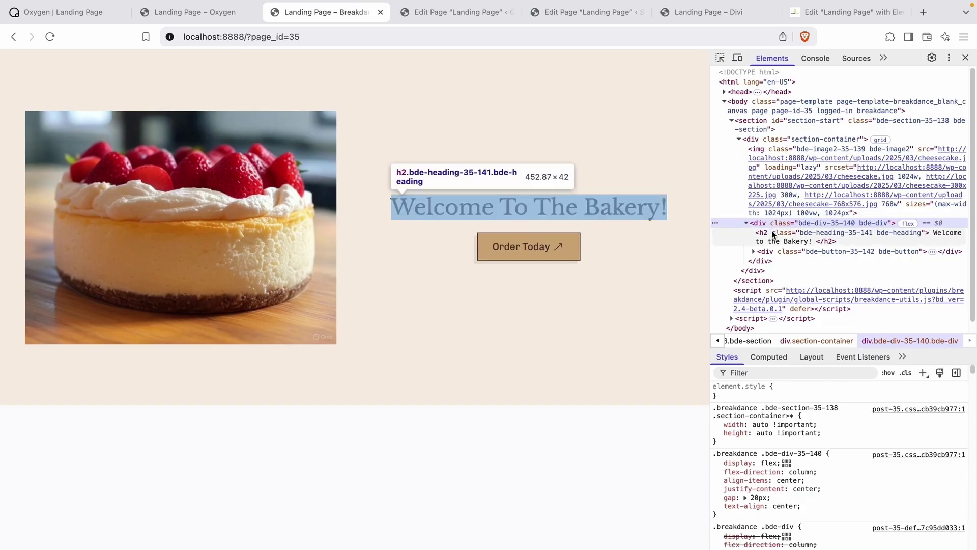
{"action": "left_click", "coordinate": [772, 234]}
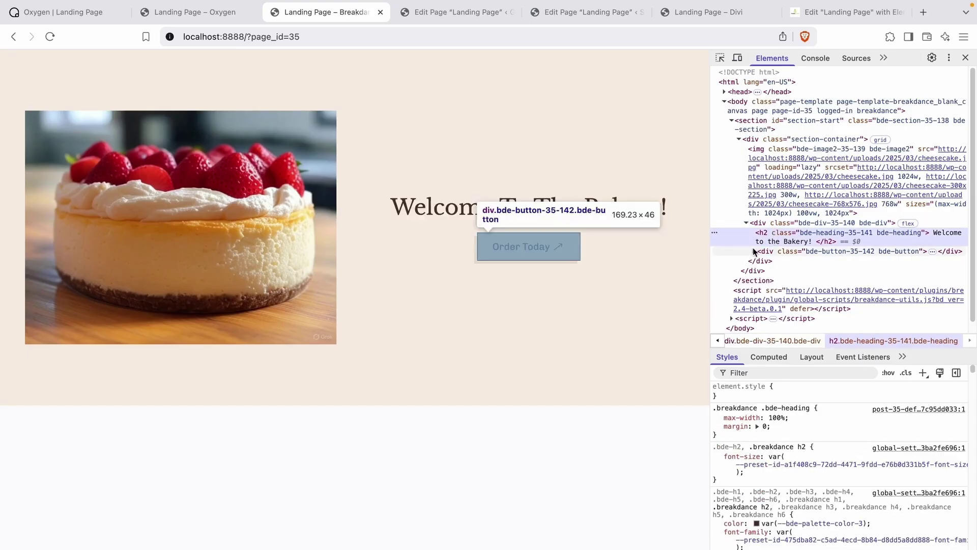
{"action": "left_click", "coordinate": [753, 248]}
{"action": "left_click", "coordinate": [760, 259]}
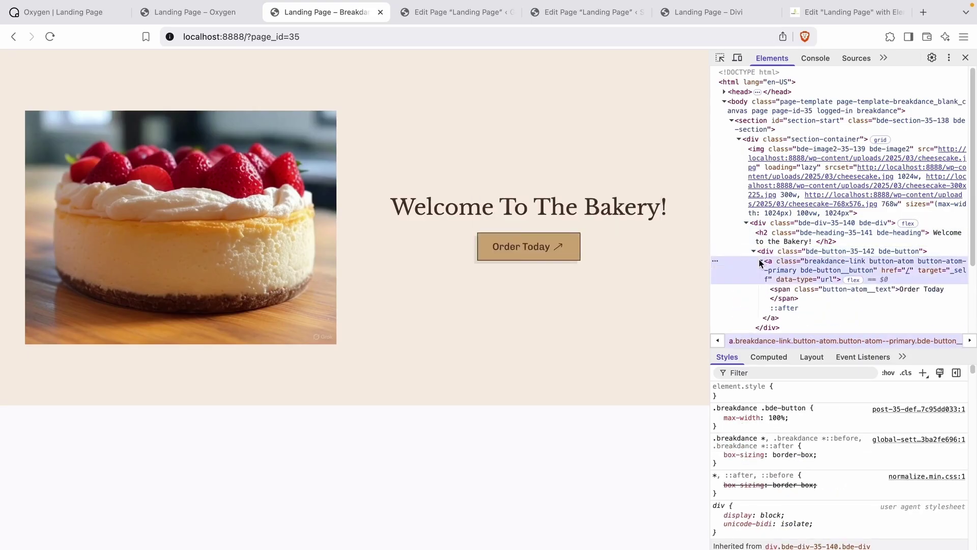
{"action": "left_click", "coordinate": [804, 298]}
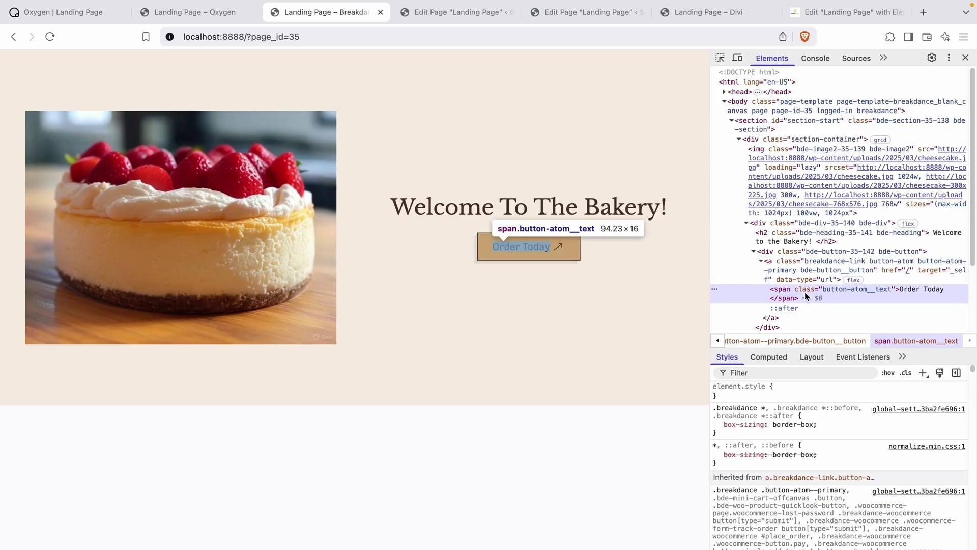
Insert a Grid block on the Landing Page in place of the empty paragraph.
{"action": "left_click", "coordinate": [468, 16]}
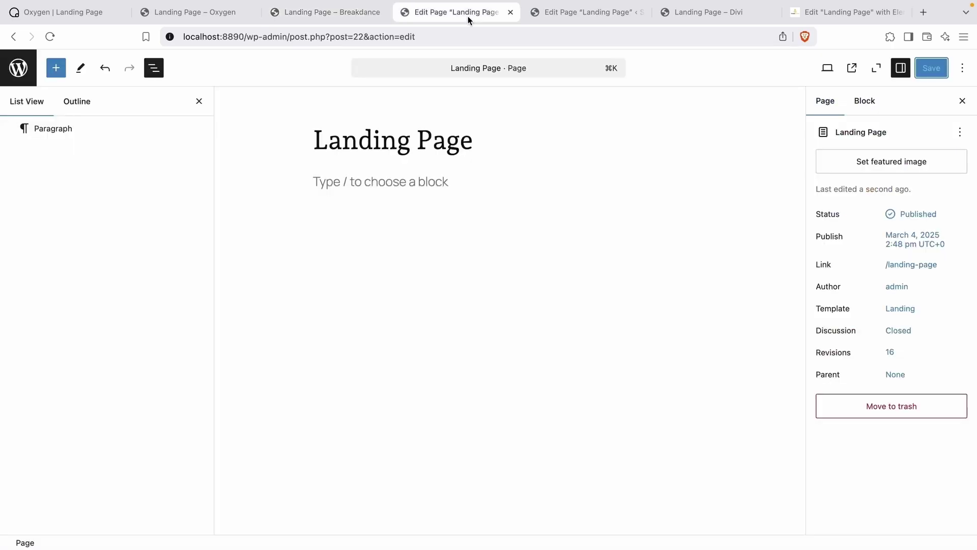
{"action": "left_click", "coordinate": [439, 184]}
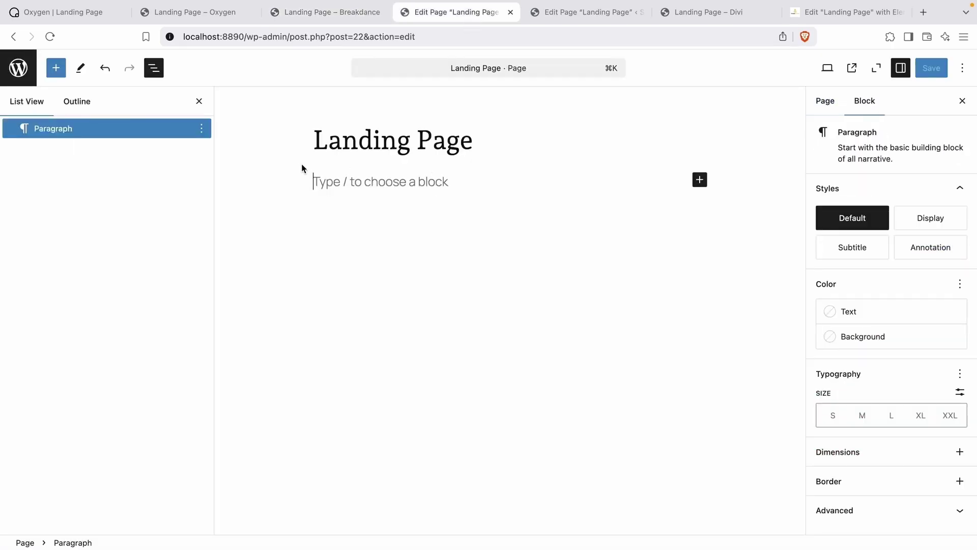
{"action": "left_click", "coordinate": [60, 70]}
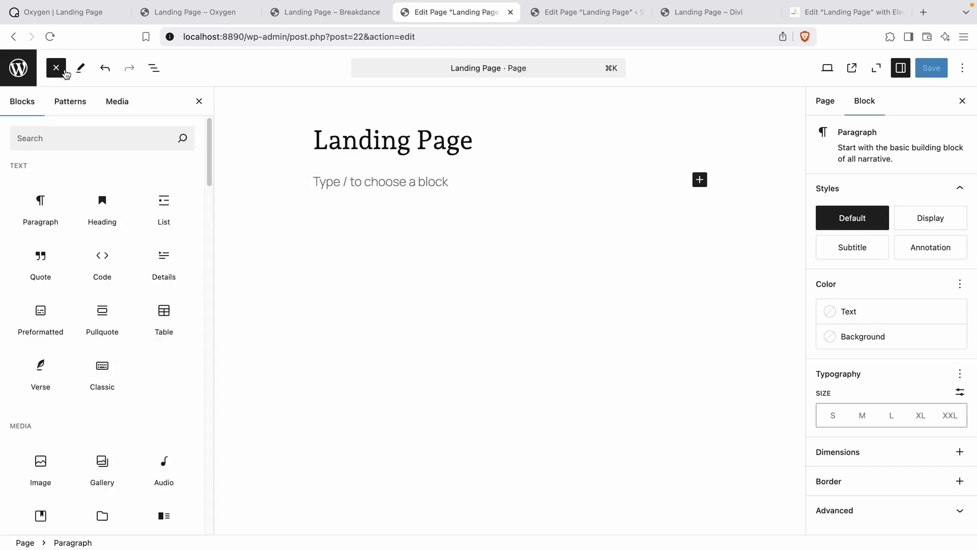
{"action": "type", "text": "grid"}
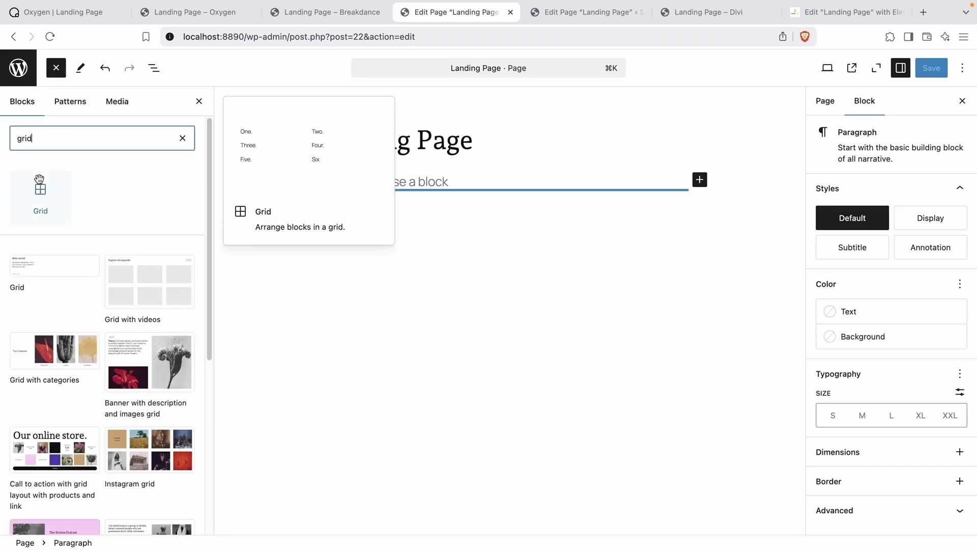
{"action": "left_click", "coordinate": [41, 196]}
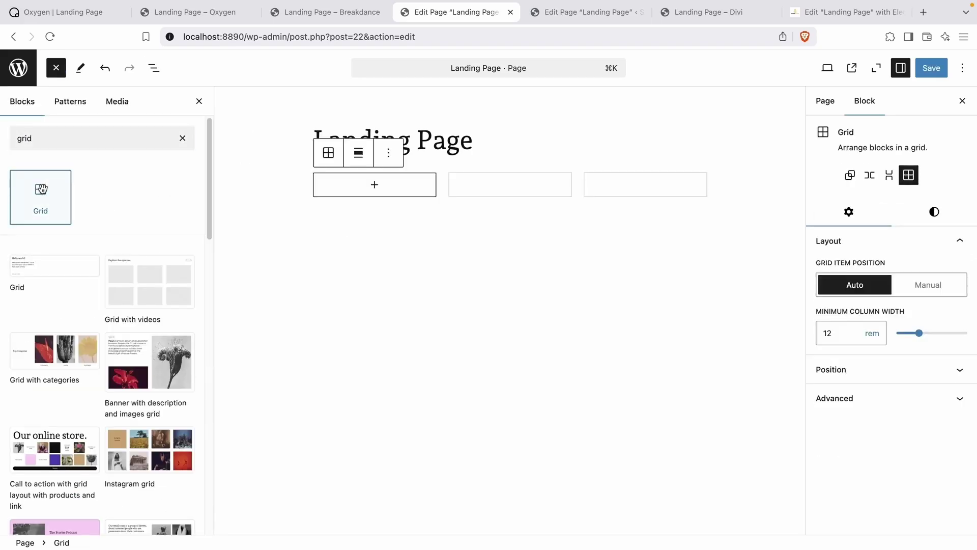
Give the grid the HTML anchor 'section-start' and a pale cream background.
{"action": "left_click", "coordinate": [826, 398]}
{"action": "left_click", "coordinate": [857, 328]}
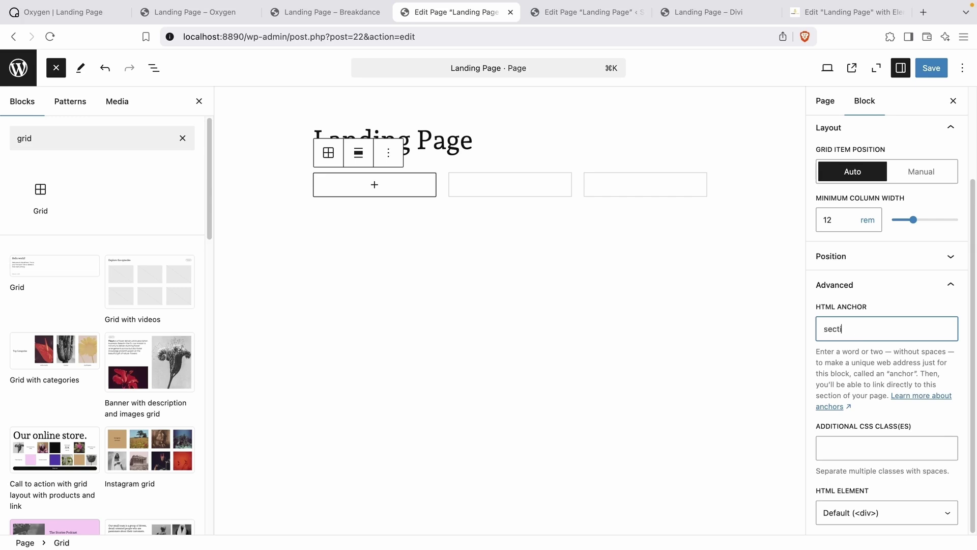
{"action": "type", "text": "section-start"}
{"action": "scroll", "coordinate": [911, 331], "scroll_direction": "up", "scroll_amount": 5}
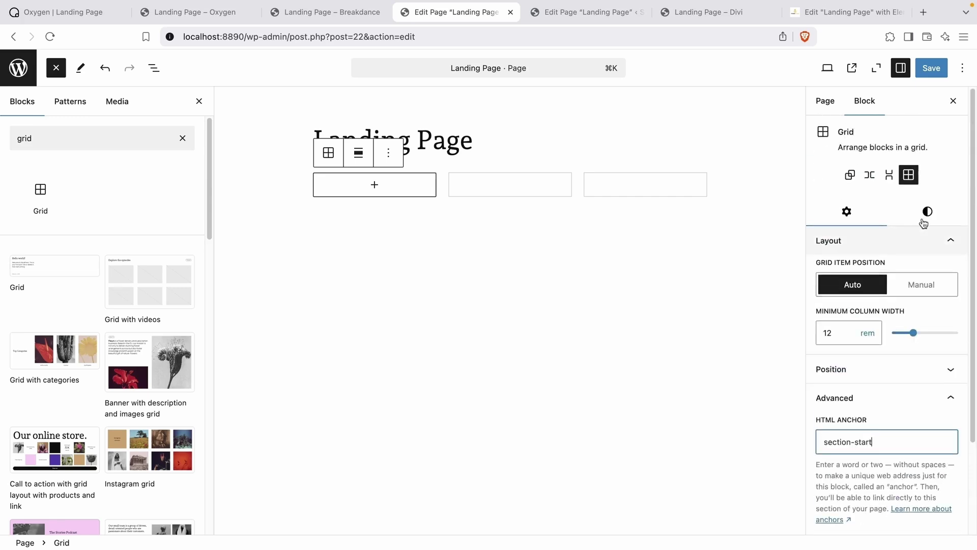
{"action": "left_click", "coordinate": [927, 211]}
{"action": "scroll", "coordinate": [868, 375], "scroll_direction": "down", "scroll_amount": 1}
{"action": "left_click", "coordinate": [862, 405]}
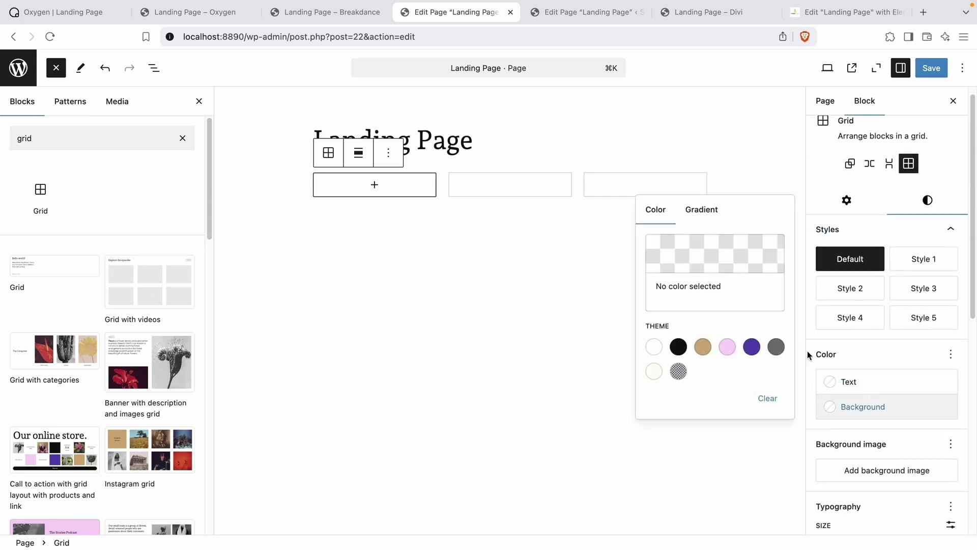
{"action": "left_click", "coordinate": [654, 371]}
{"action": "scroll", "coordinate": [837, 392], "scroll_direction": "down", "scroll_amount": 1}
{"action": "left_click", "coordinate": [862, 336]}
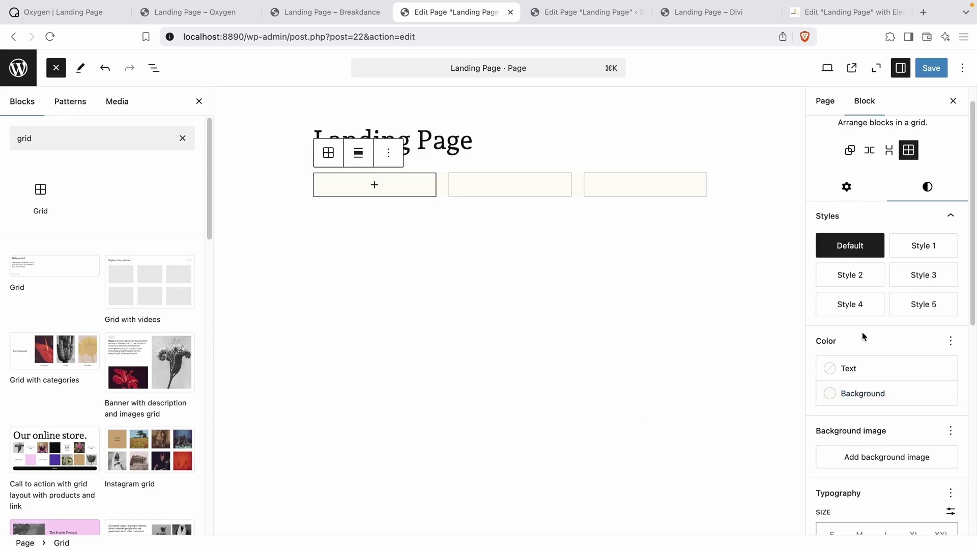
Add an Image block with the cheesecake photo to the grid's first cell.
{"action": "left_click", "coordinate": [374, 184]}
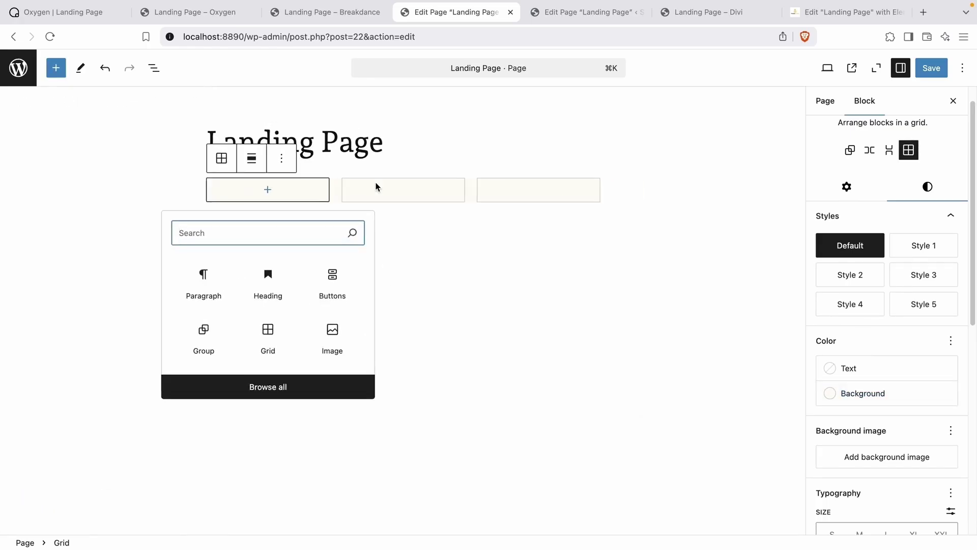
{"action": "type", "text": "imag"}
{"action": "left_click", "coordinate": [206, 284]}
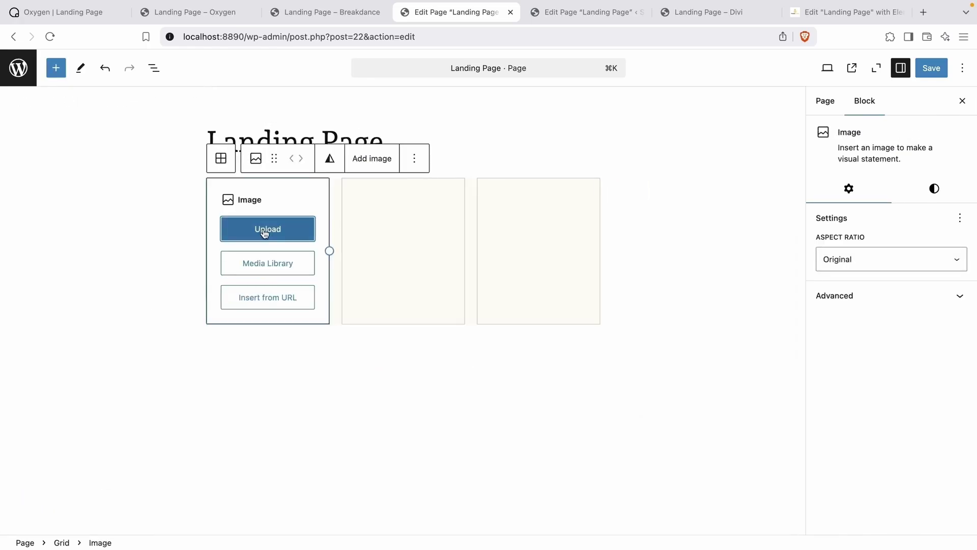
{"action": "left_click", "coordinate": [274, 270]}
{"action": "left_click", "coordinate": [426, 214]}
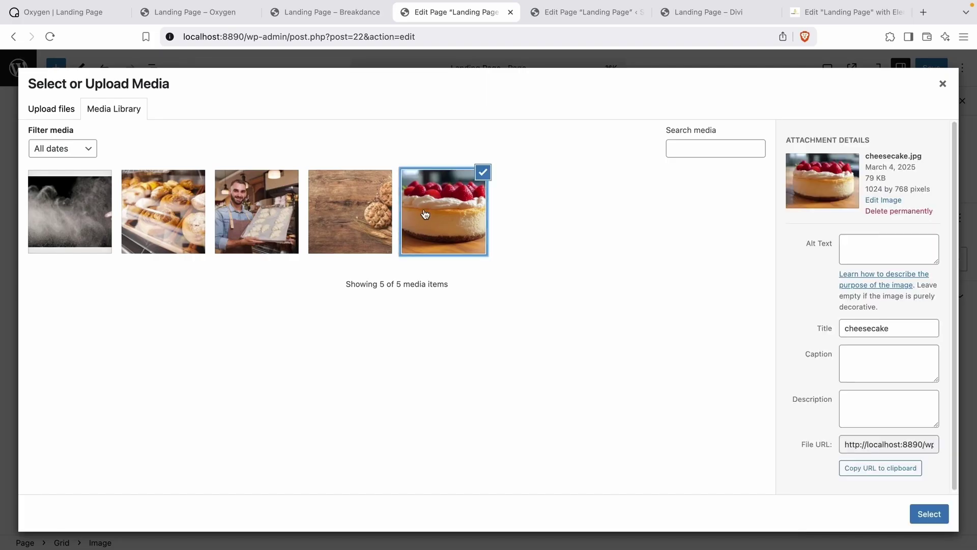
{"action": "left_click", "coordinate": [916, 512]}
Add a Heading block and a Buttons block to the grid's next cells.
{"action": "left_click", "coordinate": [398, 225]}
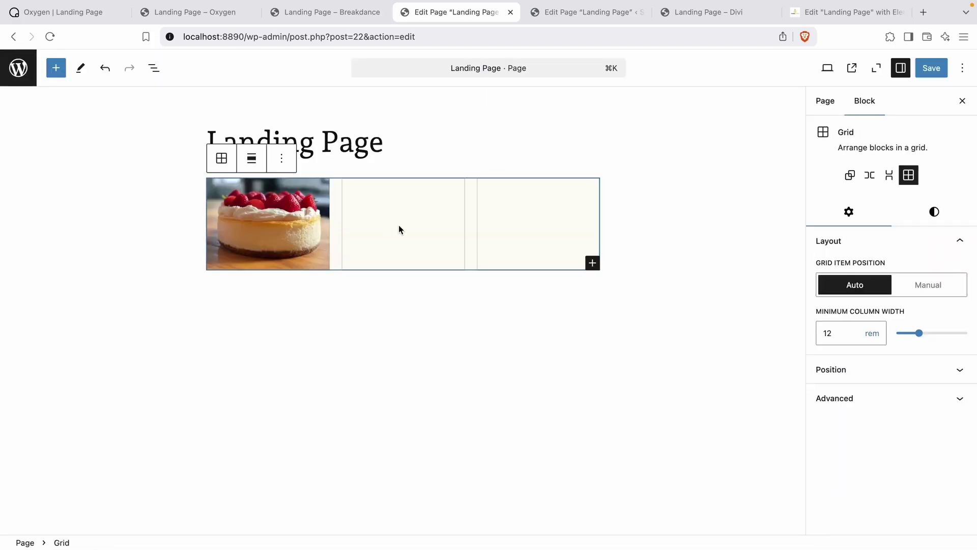
{"action": "left_click", "coordinate": [592, 263]}
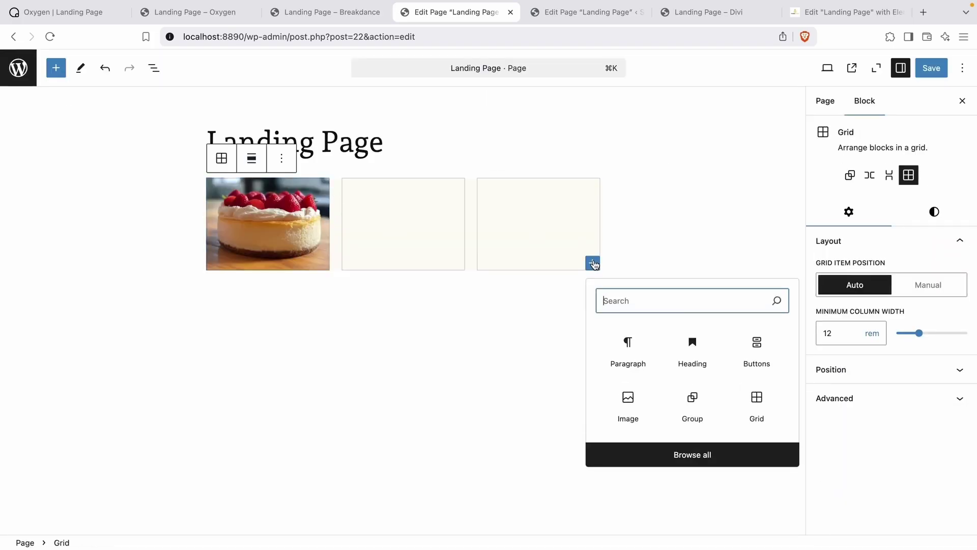
{"action": "left_click", "coordinate": [691, 340]}
{"action": "left_click", "coordinate": [550, 263]}
{"action": "left_click", "coordinate": [593, 263]}
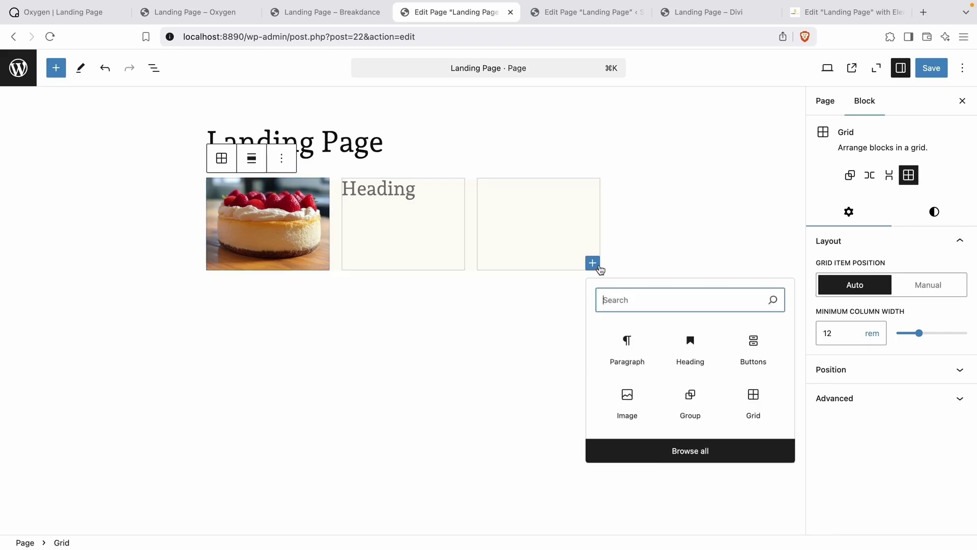
{"action": "type", "text": "but"}
{"action": "left_click", "coordinate": [622, 354]}
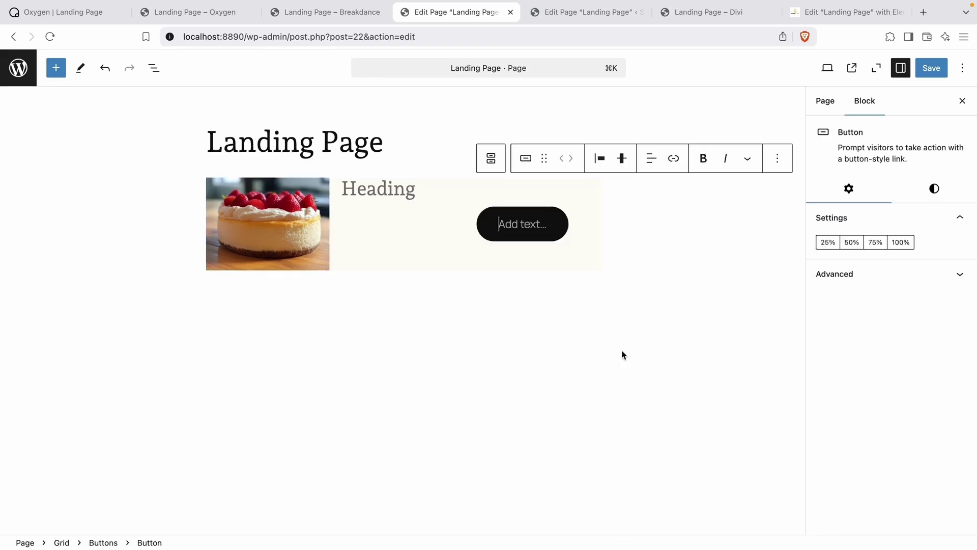
In List View, add a second button to the Buttons block, then delete it.
{"action": "left_click", "coordinate": [155, 69]}
{"action": "left_click", "coordinate": [186, 171]}
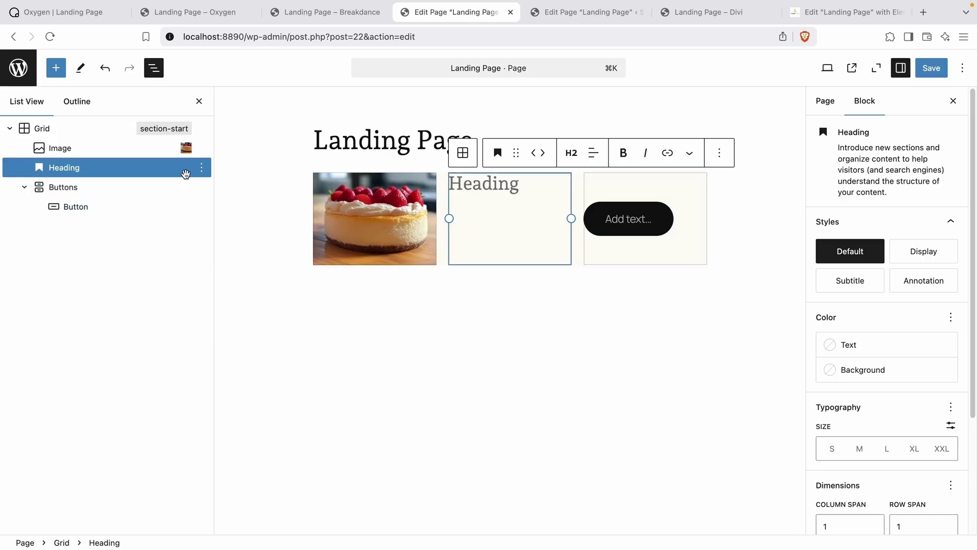
{"action": "left_click", "coordinate": [202, 169]}
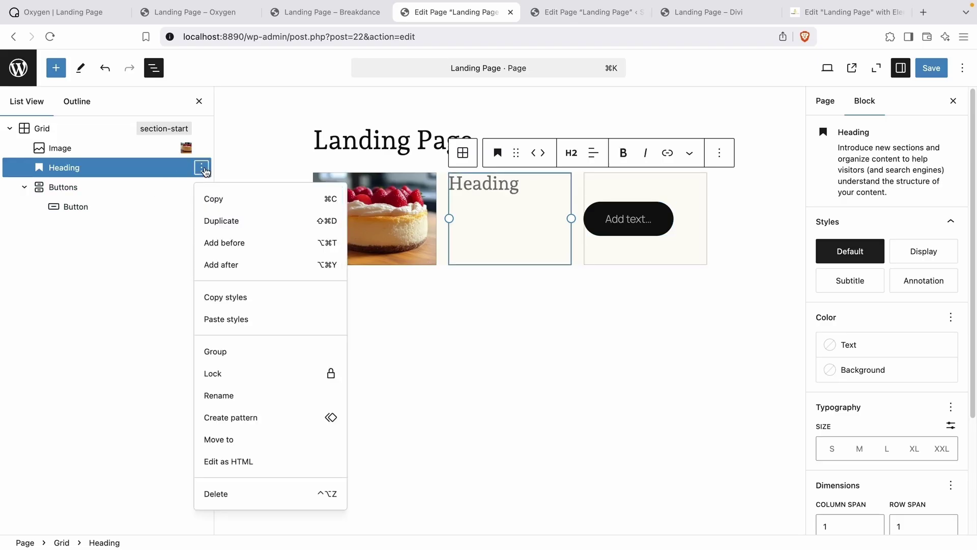
{"action": "left_click", "coordinate": [633, 262]}
{"action": "left_click", "coordinate": [657, 229]}
{"action": "left_click", "coordinate": [692, 254]}
{"action": "left_click", "coordinate": [698, 258]}
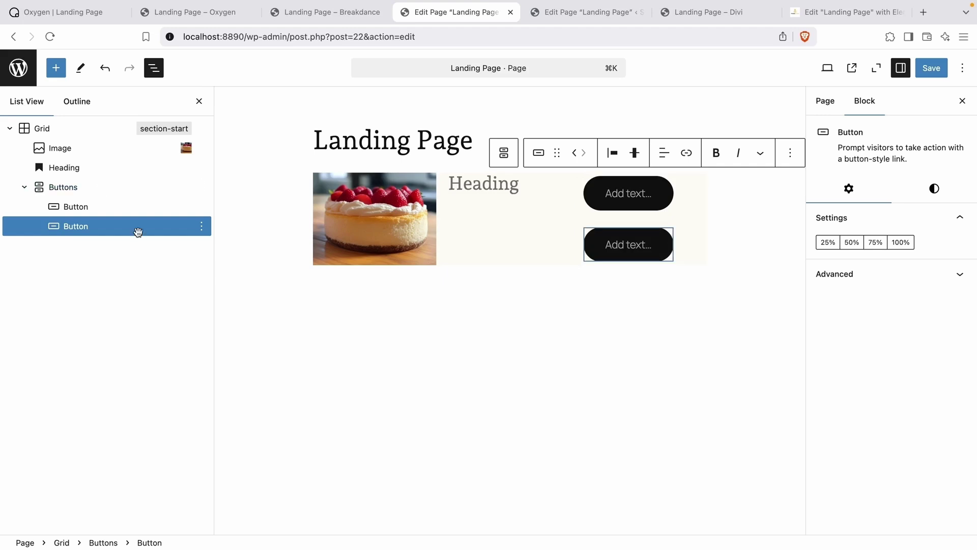
{"action": "left_click", "coordinate": [202, 226]}
{"action": "left_click", "coordinate": [237, 508]}
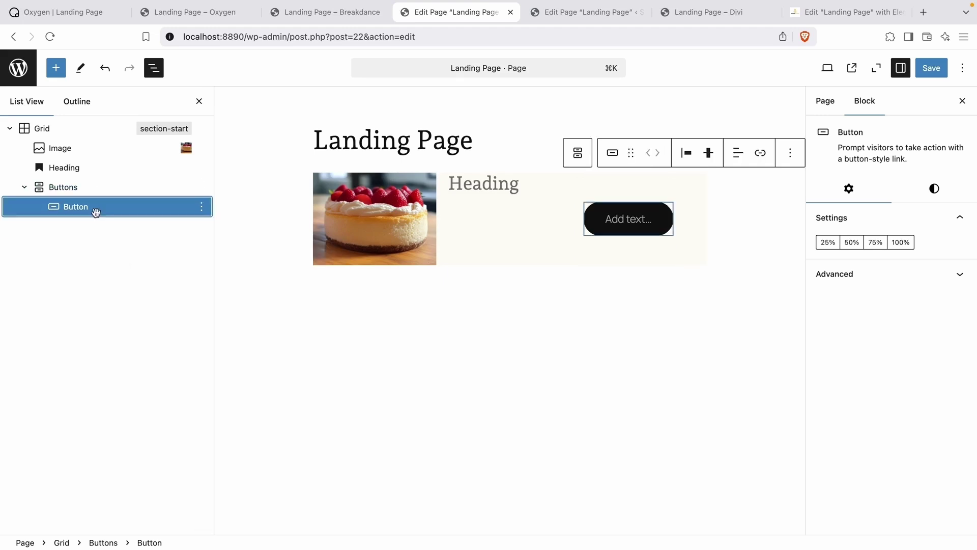
Remove the extra button added again, leaving the Buttons block with a single button.
{"action": "left_click", "coordinate": [63, 187]}
{"action": "left_click", "coordinate": [699, 258]}
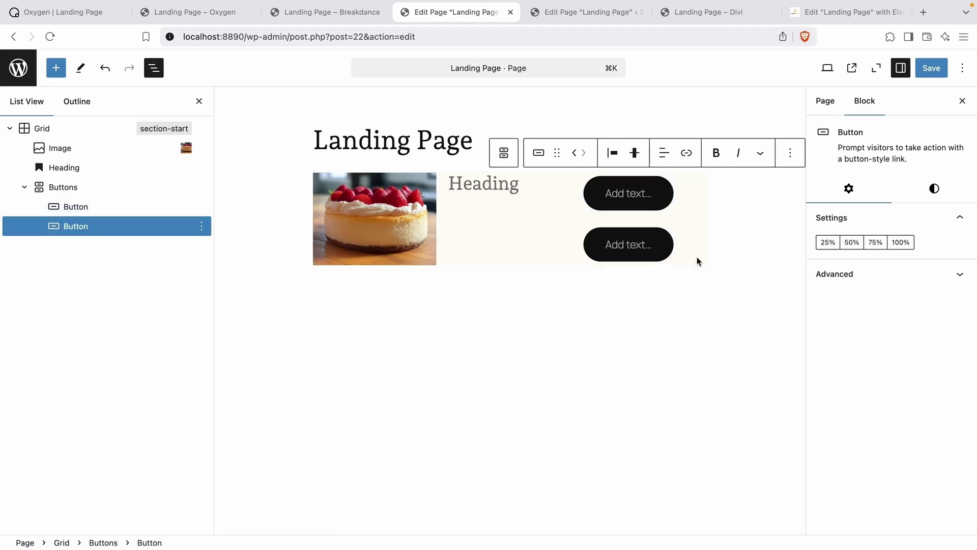
{"action": "left_click", "coordinate": [202, 226]}
{"action": "left_click", "coordinate": [211, 507]}
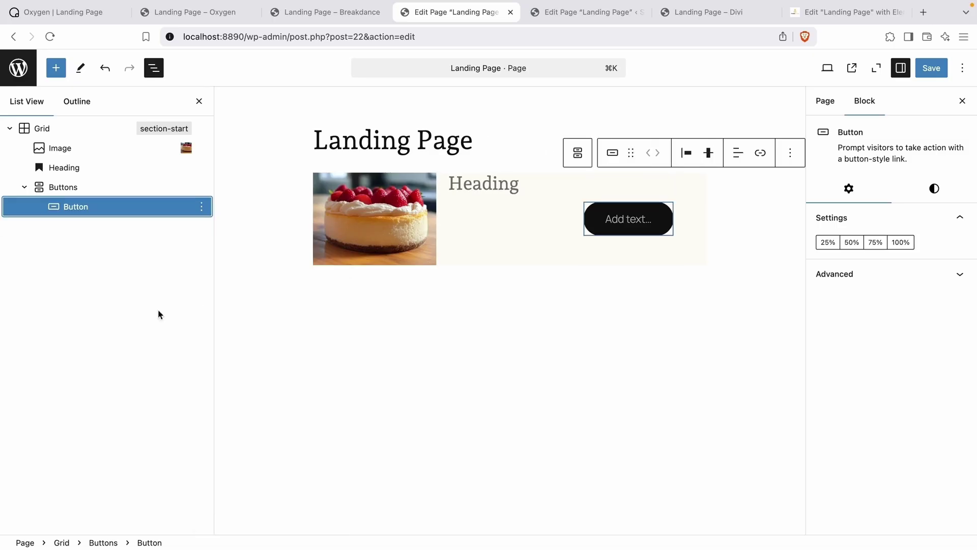
{"action": "left_click", "coordinate": [113, 189]}
{"action": "left_click", "coordinate": [59, 71]}
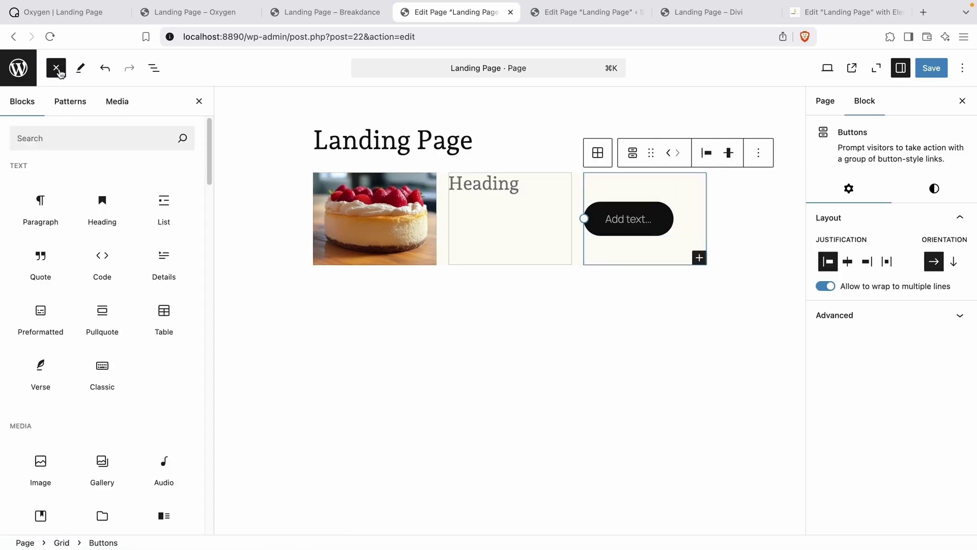
Insert a plain Group block into the hero grid and drag the heading into it.
{"action": "left_click", "coordinate": [76, 139]}
{"action": "type", "text": "gr"}
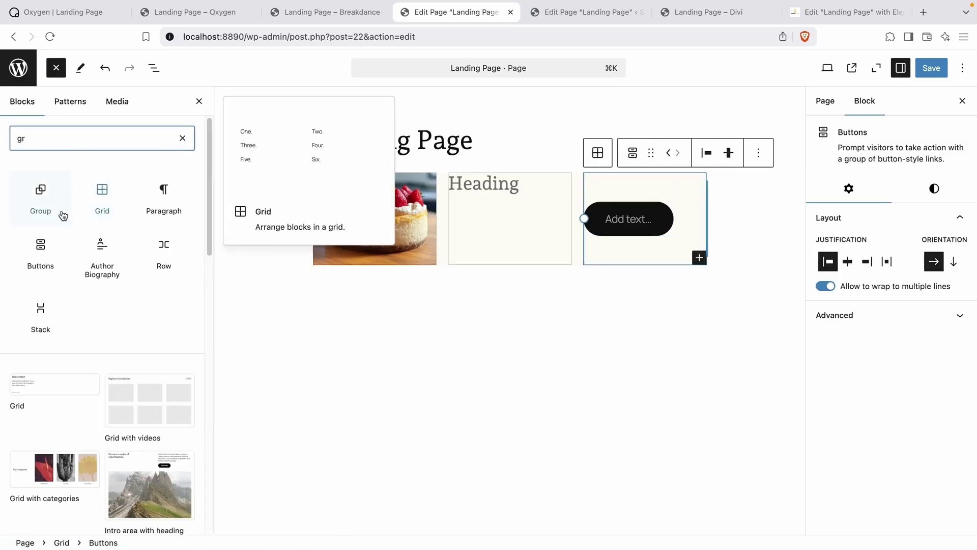
{"action": "left_click", "coordinate": [62, 216]}
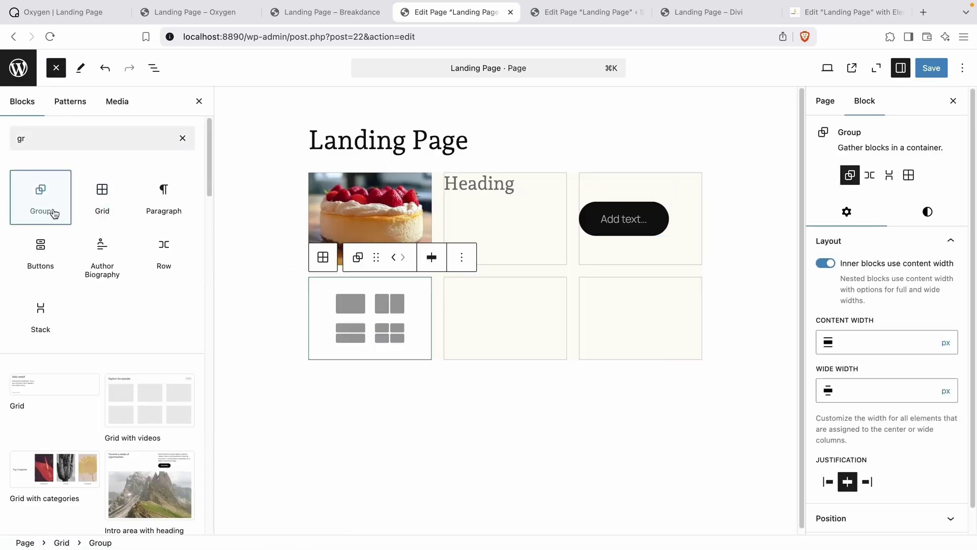
{"action": "left_click", "coordinate": [356, 319]}
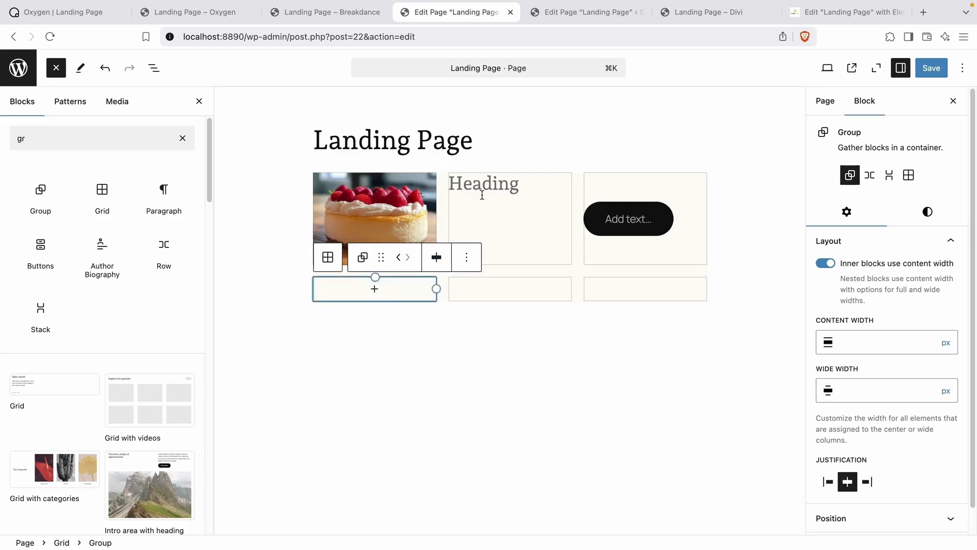
{"action": "left_click", "coordinate": [154, 68]}
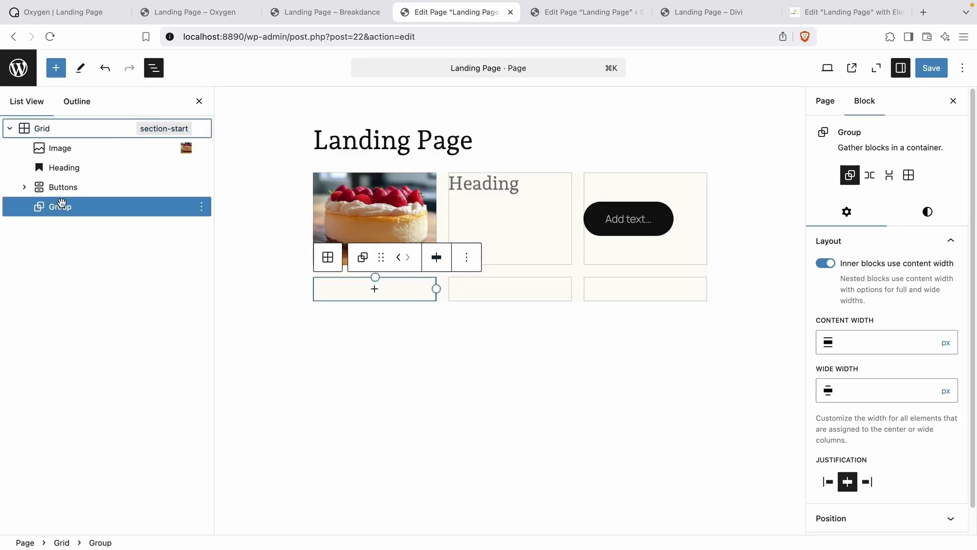
{"action": "mouse_move", "coordinate": [68, 168]}
{"action": "left_mouse_down"}
{"action": "mouse_move", "coordinate": [87, 218]}
{"action": "mouse_move", "coordinate": [90, 189]}
{"action": "mouse_move", "coordinate": [70, 196]}
{"action": "mouse_move", "coordinate": [69, 170]}
{"action": "left_mouse_up"}
Set the heading to 'Welcome to the Bakery!' and the button to 'Order Today' linking to '/'.
{"action": "left_click", "coordinate": [68, 180]}
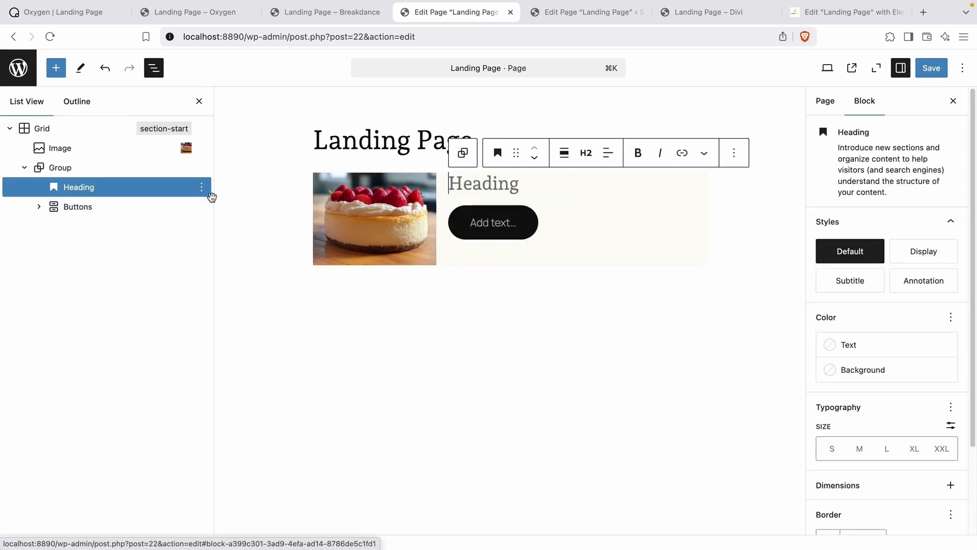
{"action": "type", "text": "Welcome"}
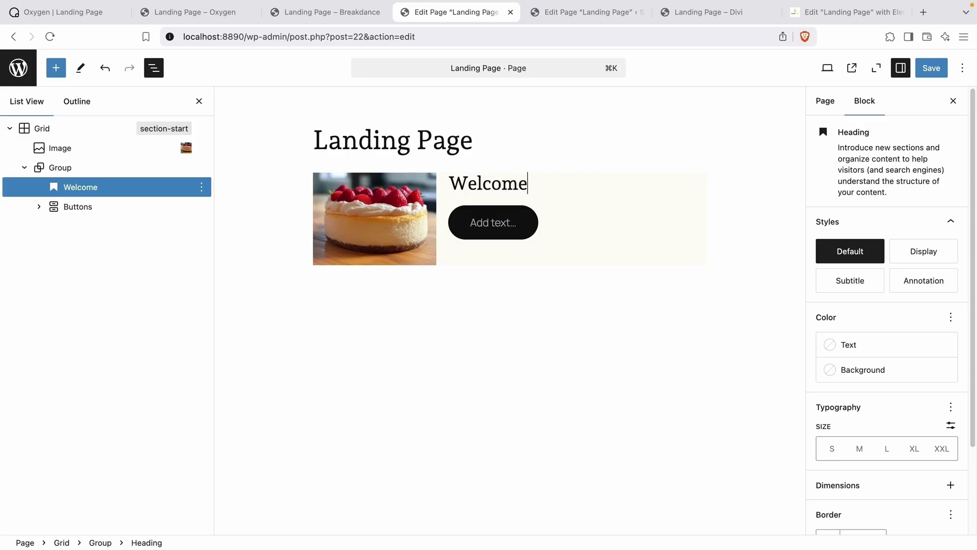
{"action": "type", "text": " to t he Bakery!"}
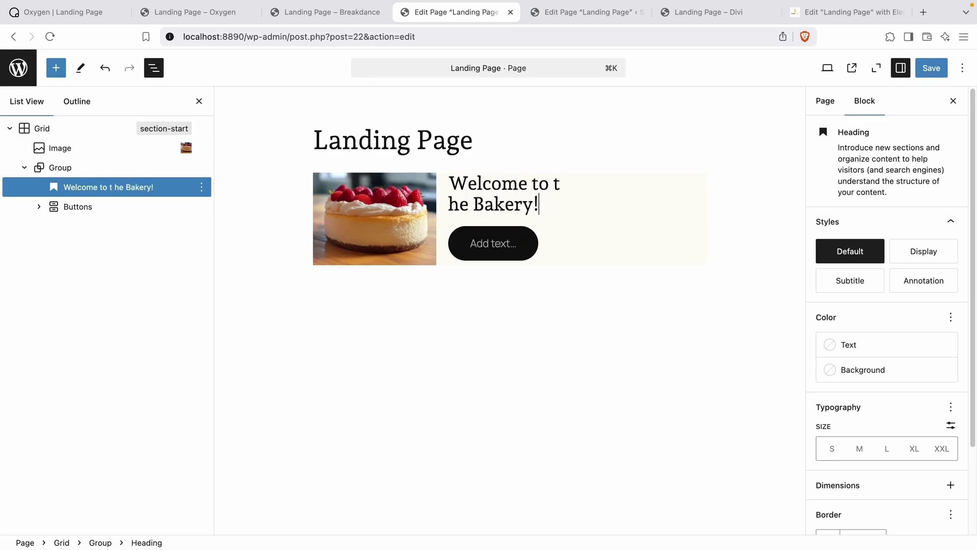
{"action": "left_click", "coordinate": [56, 207]}
{"action": "left_click", "coordinate": [507, 246]}
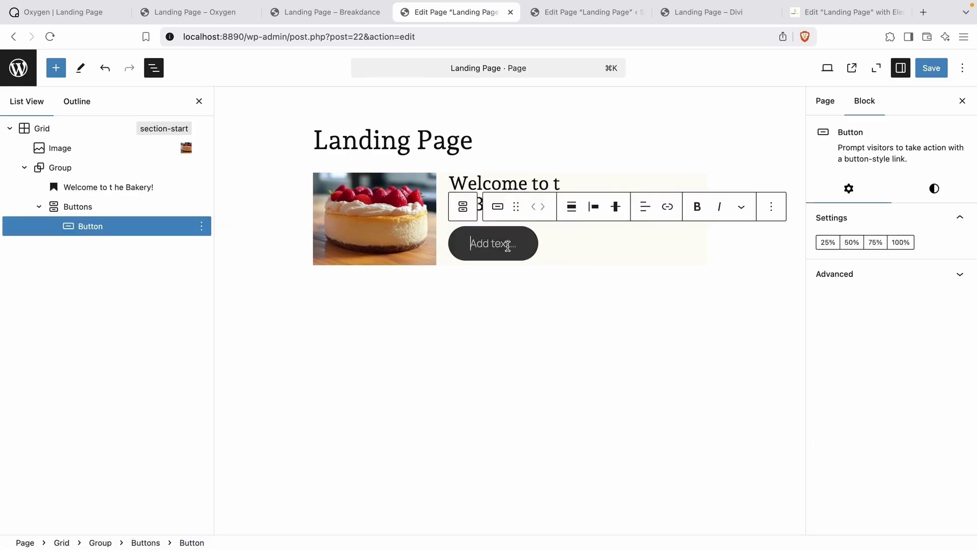
{"action": "type", "text": "Order"}
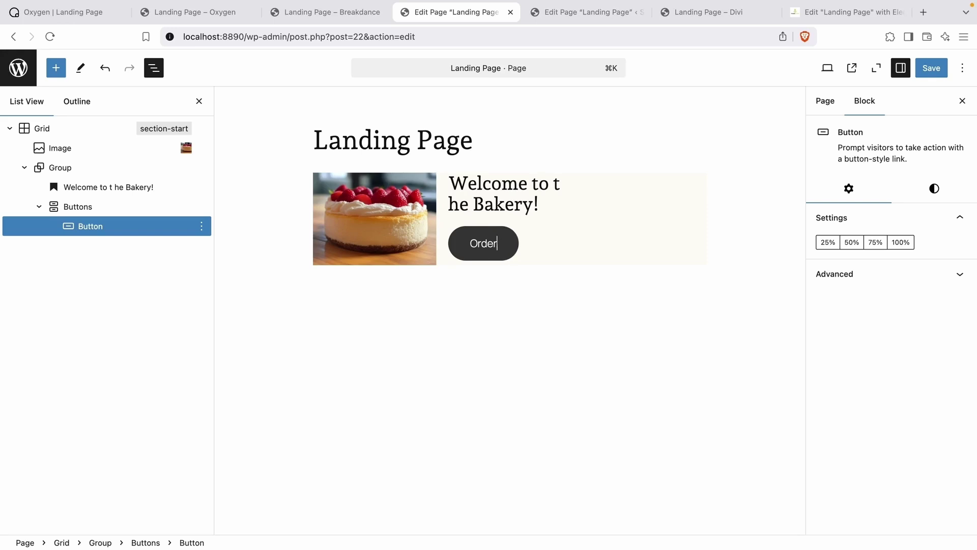
{"action": "type", "text": " Today"}
{"action": "key", "text": "shift+alt+Left"}
{"action": "key", "text": "shift+alt+Left"}
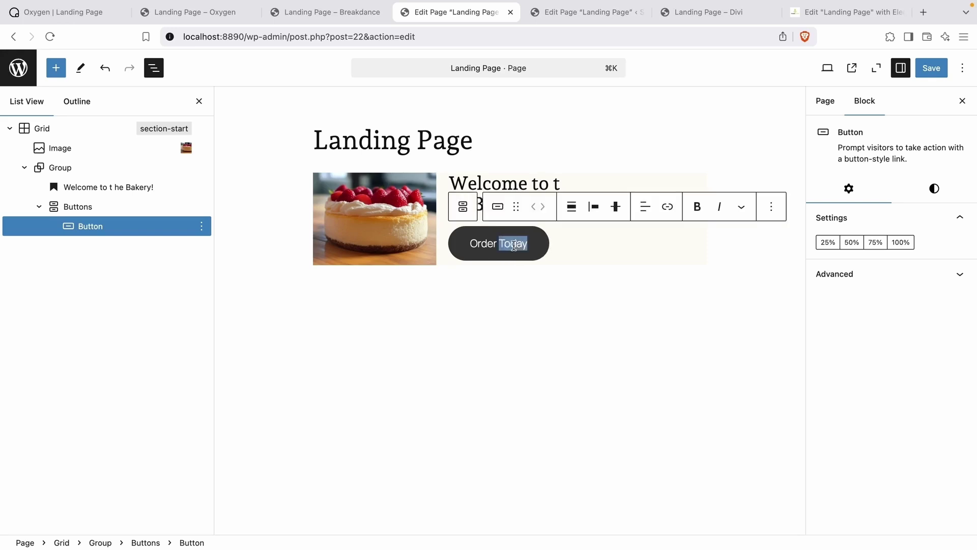
{"action": "left_click", "coordinate": [677, 205]}
{"action": "type", "text": "/"}
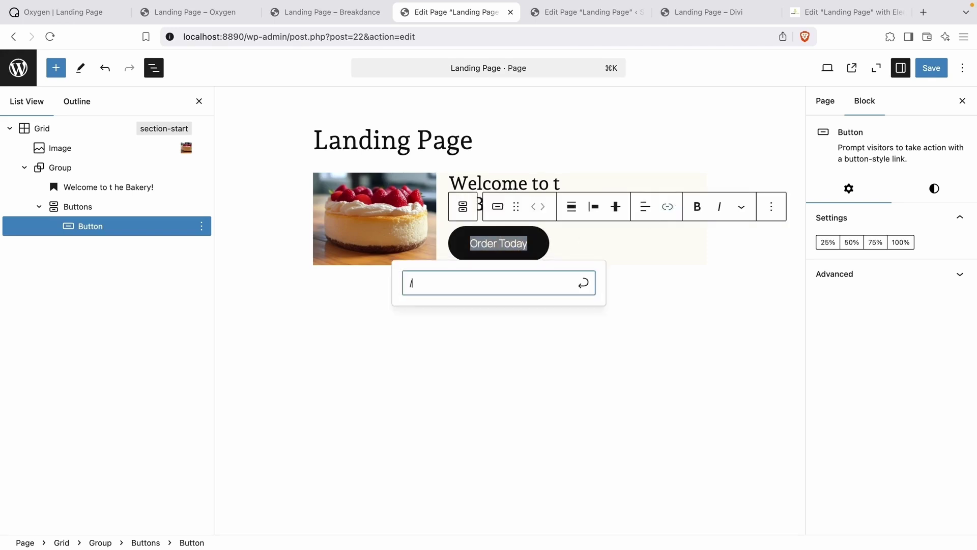
{"action": "left_click", "coordinate": [583, 283]}
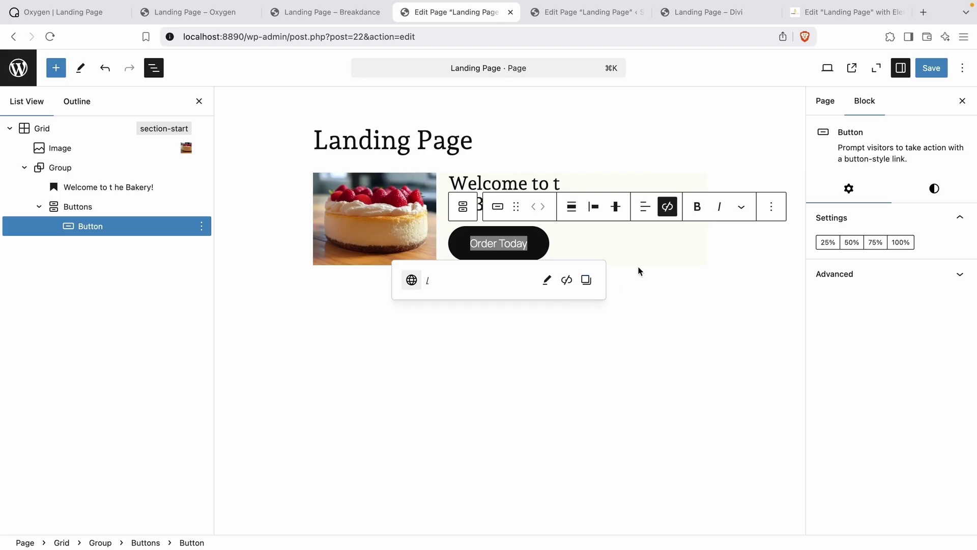
Fill the Order Today button background with Accent 1 tan (#C9A16F).
{"action": "left_click", "coordinate": [934, 188]}
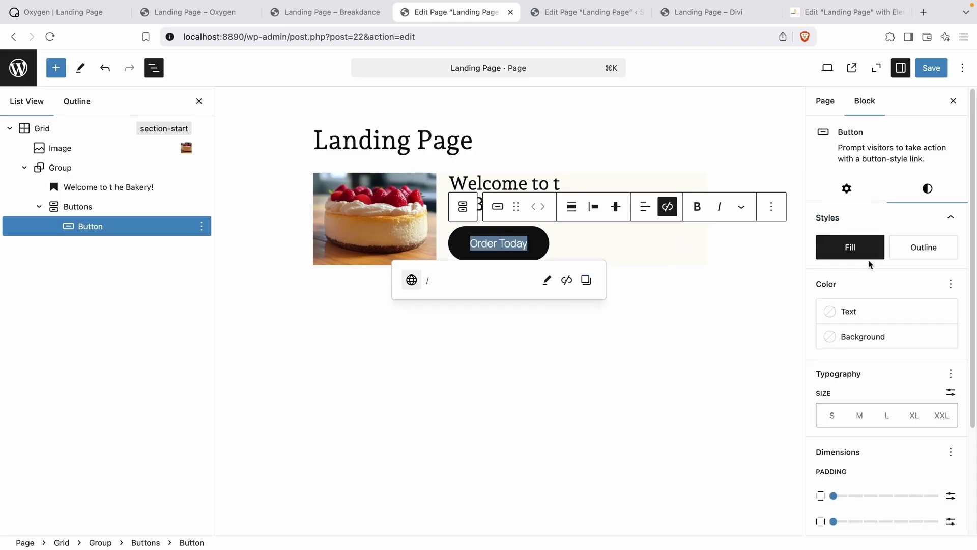
{"action": "left_click", "coordinate": [855, 336]}
{"action": "left_click", "coordinate": [702, 476]}
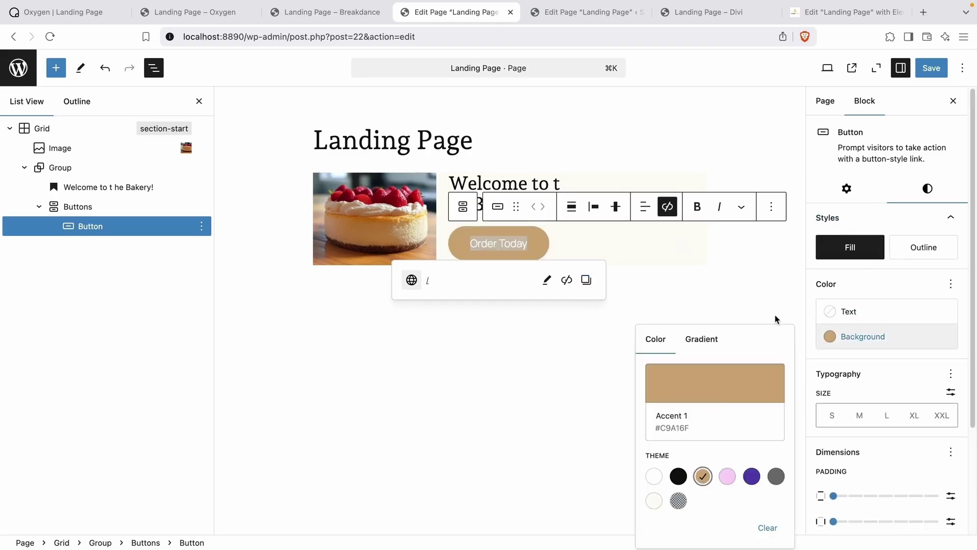
{"action": "left_click", "coordinate": [871, 366]}
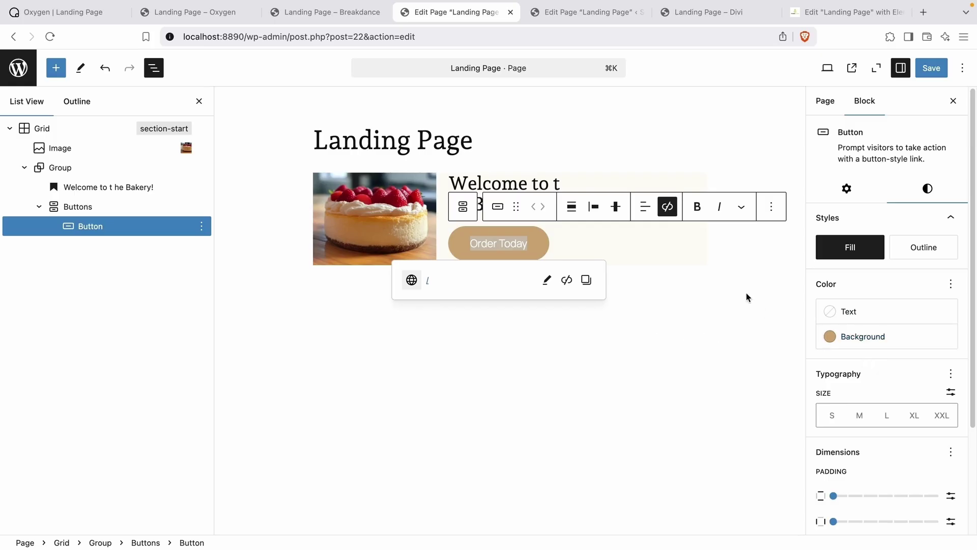
Set the grid's minimum column width to 15 rem and centre the button and Group items.
{"action": "left_click", "coordinate": [55, 134]}
{"action": "left_click_drag", "start_coordinate": [919, 335], "coordinate": [925, 337]}
{"action": "left_click", "coordinate": [673, 250]}
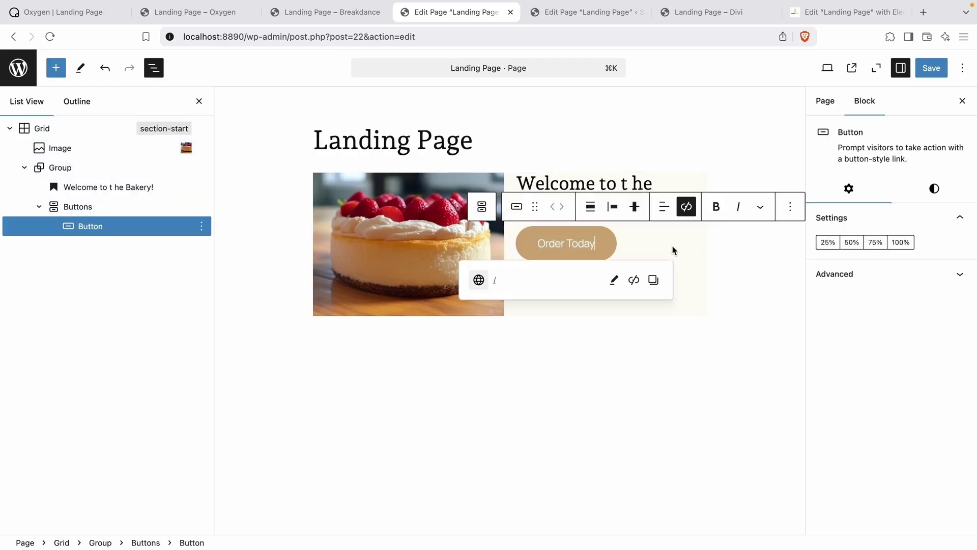
{"action": "left_click", "coordinate": [614, 206]}
{"action": "left_click", "coordinate": [622, 263]}
{"action": "left_click", "coordinate": [677, 295]}
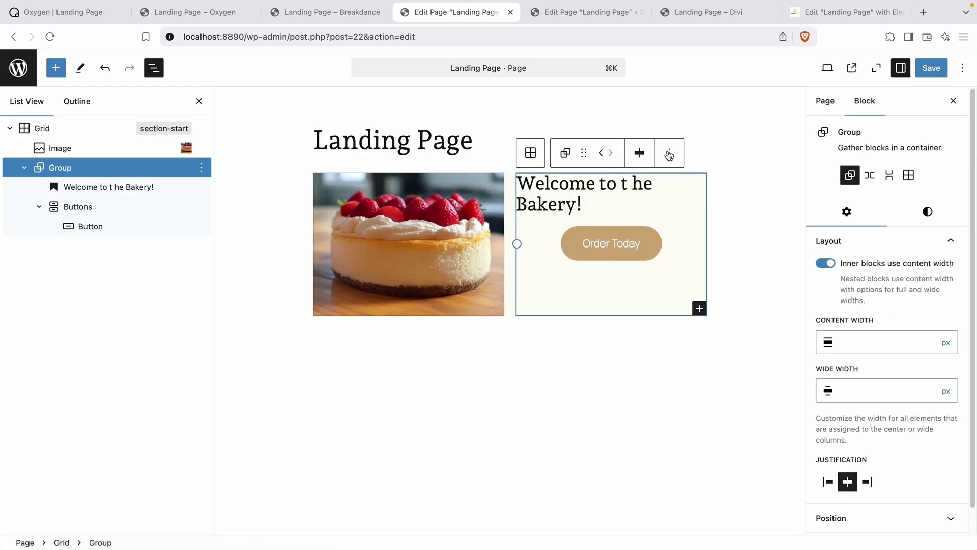
{"action": "left_click", "coordinate": [640, 152]}
{"action": "left_click", "coordinate": [669, 213]}
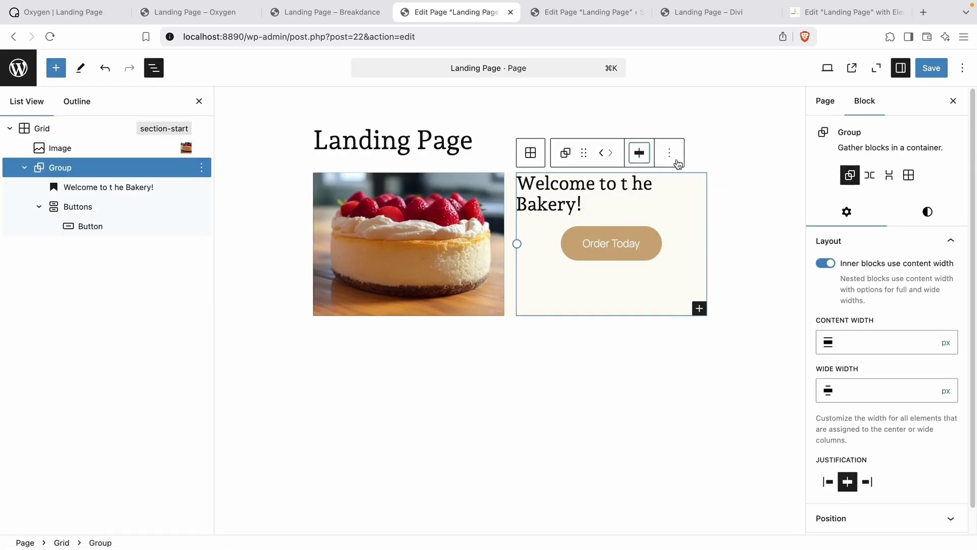
Centre the heading text and delete the stray space so it reads 'the Bakery'.
{"action": "left_click", "coordinate": [80, 186]}
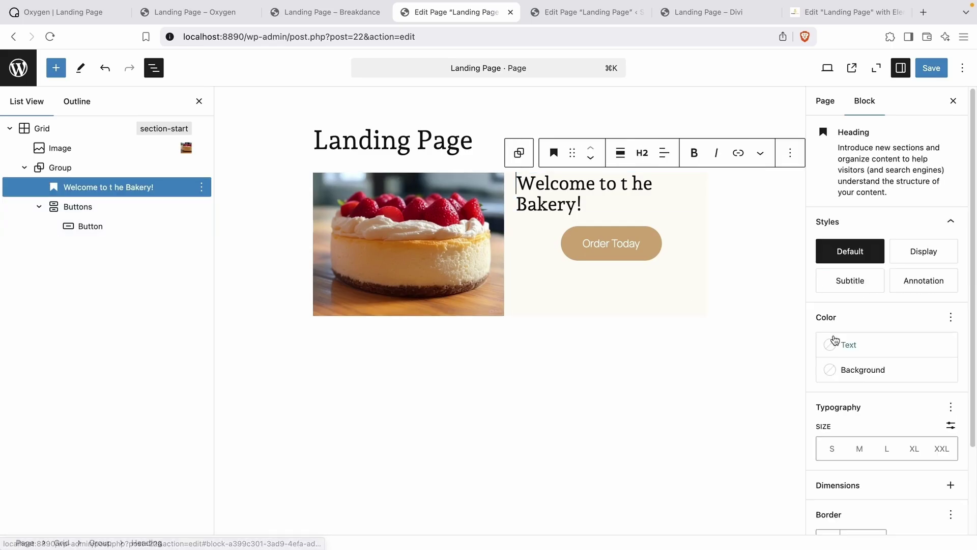
{"action": "scroll", "coordinate": [867, 356], "scroll_direction": "down", "scroll_amount": 3}
{"action": "scroll", "coordinate": [860, 371], "scroll_direction": "up", "scroll_amount": 3}
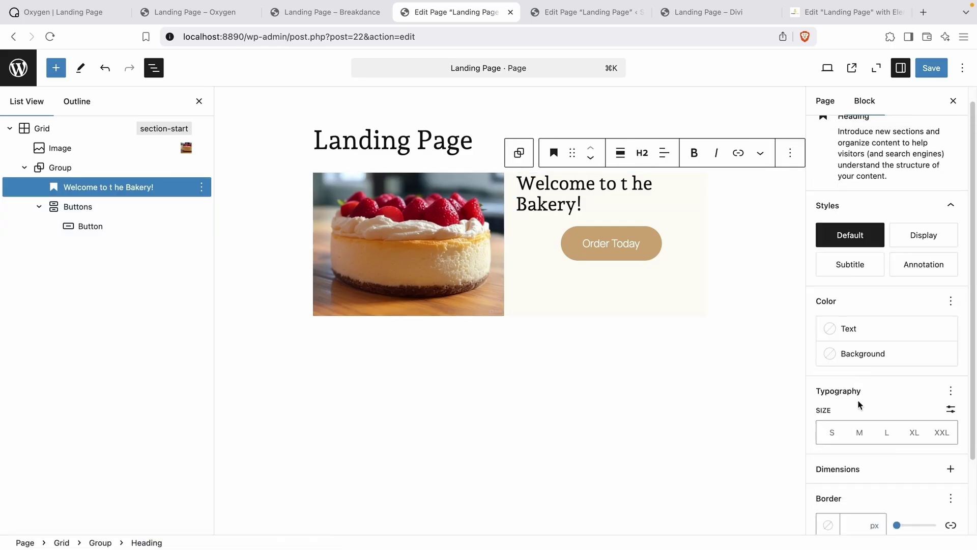
{"action": "left_click", "coordinate": [663, 153]}
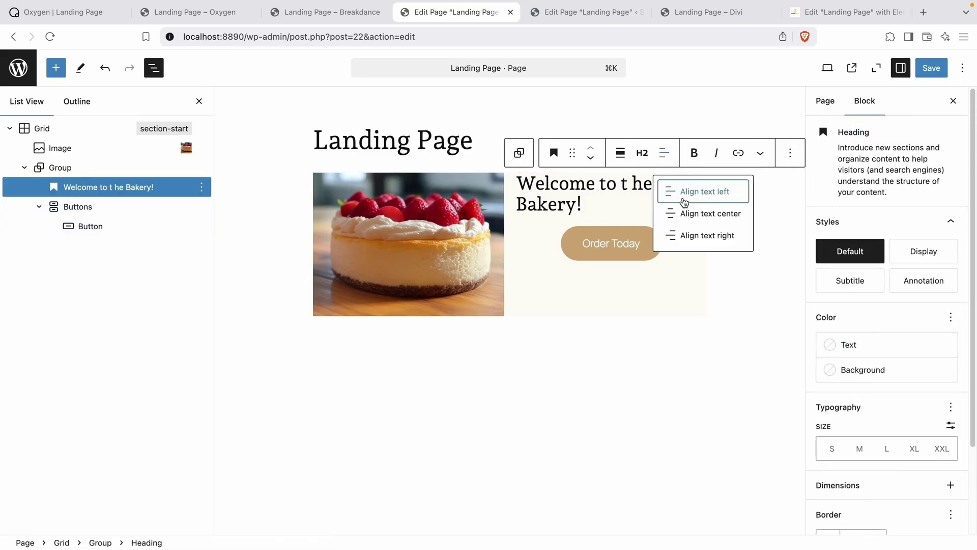
{"action": "left_click", "coordinate": [687, 211]}
{"action": "left_click", "coordinate": [658, 185]}
{"action": "key", "text": "BackSpace"}
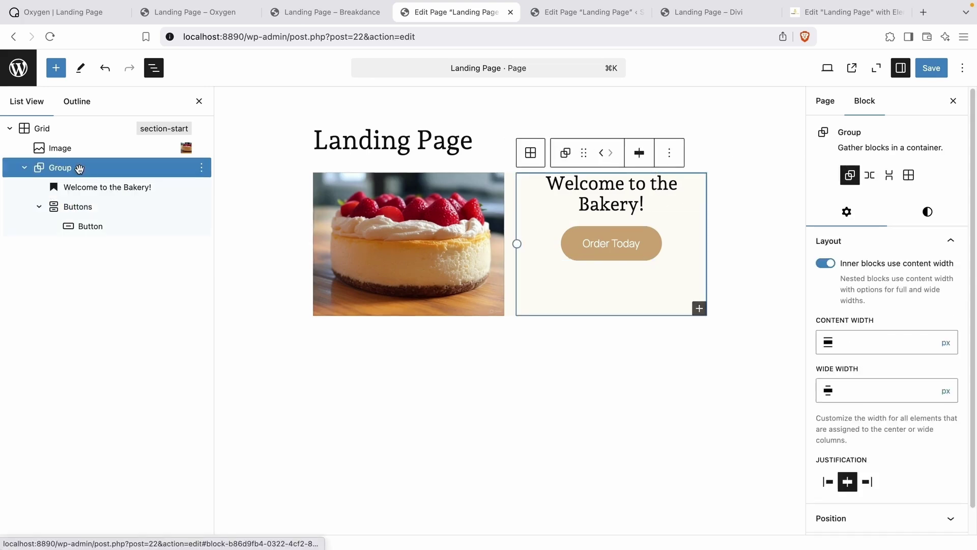
Turn the Group into a Stack centred horizontally and vertically, and save the page.
{"action": "left_click", "coordinate": [519, 153]}
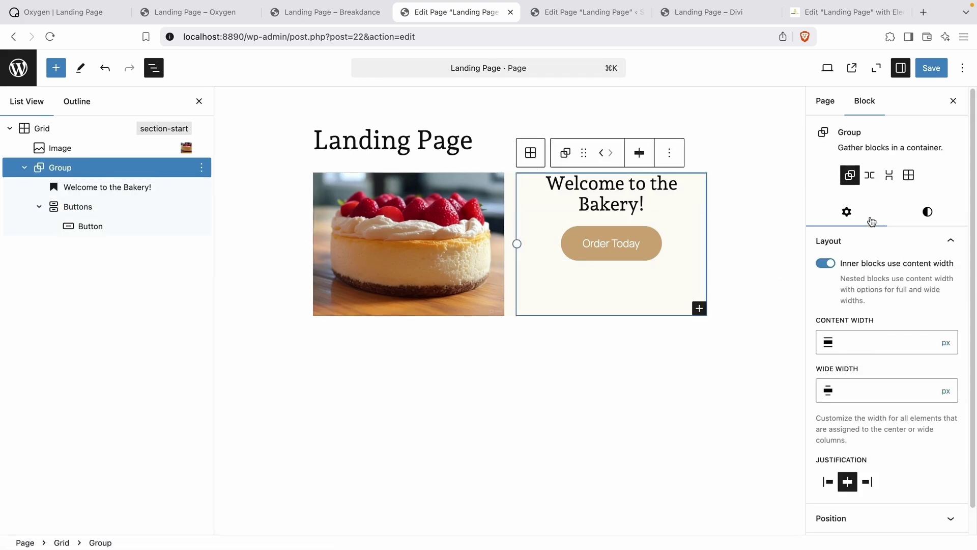
{"action": "left_click", "coordinate": [889, 175]}
{"action": "left_click", "coordinate": [637, 153]}
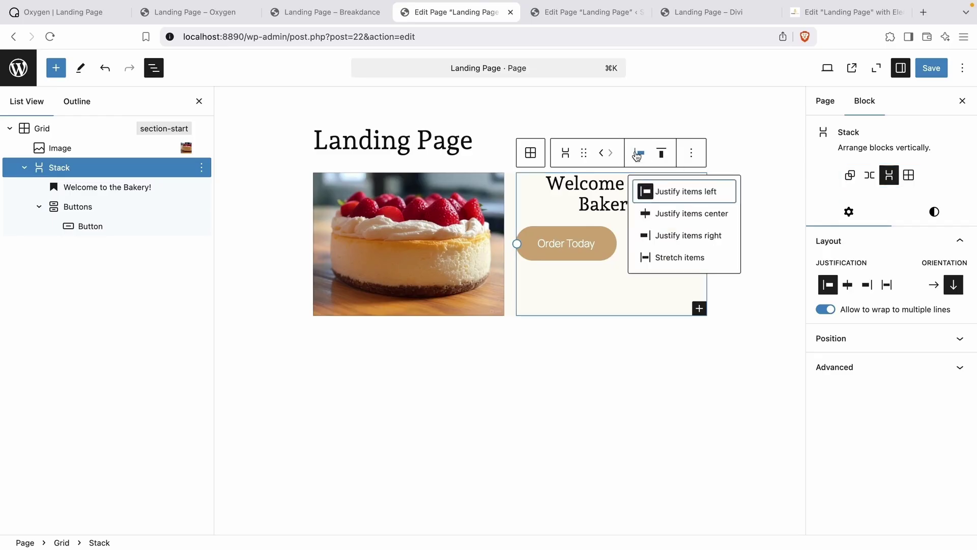
{"action": "left_click", "coordinate": [679, 214]}
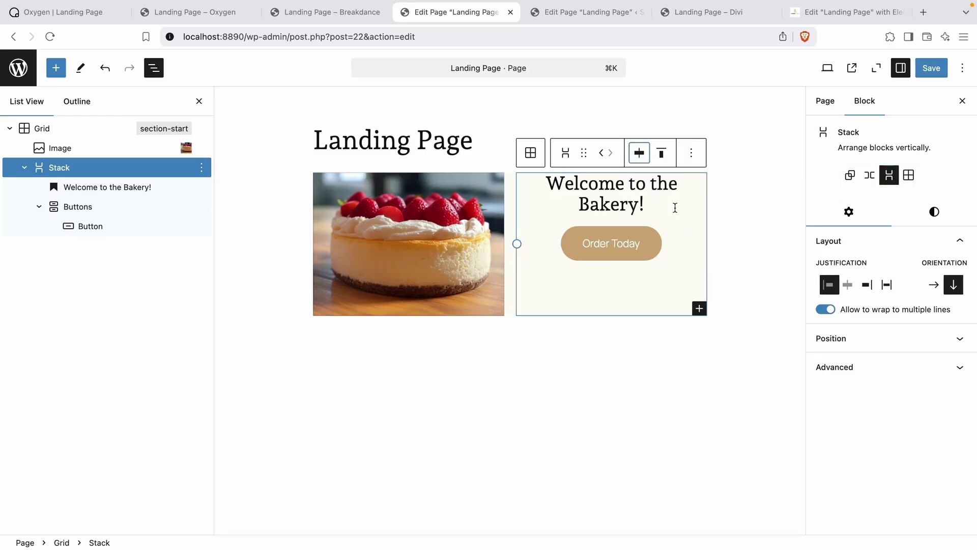
{"action": "left_click", "coordinate": [661, 152]}
{"action": "left_click", "coordinate": [691, 214]}
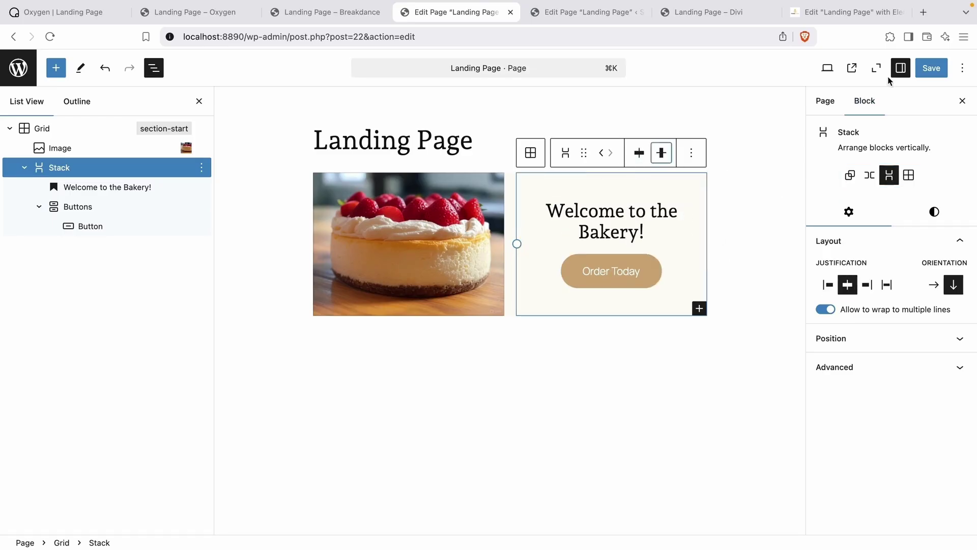
{"action": "left_click", "coordinate": [936, 71]}
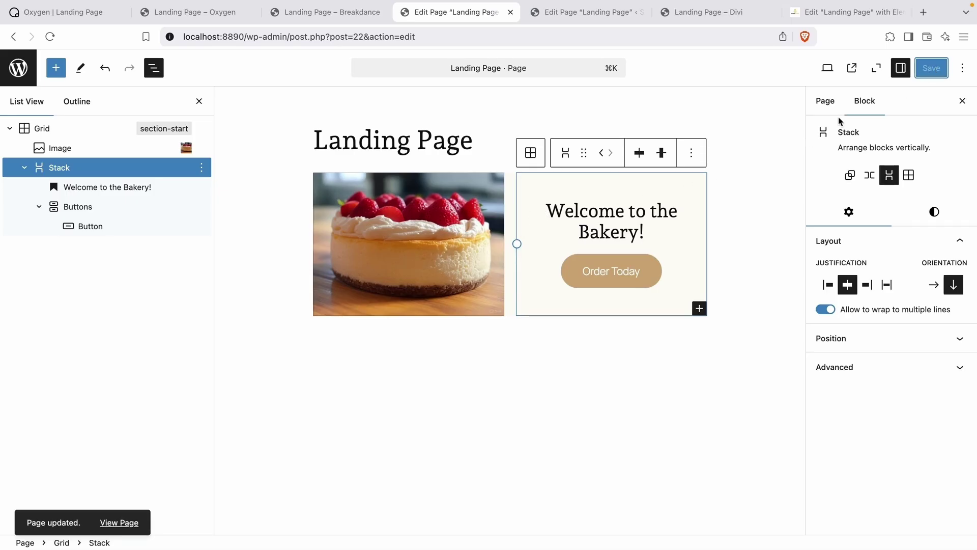
View the published landing page and inspect the section-start grid in DevTools.
{"action": "left_click", "coordinate": [122, 523]}
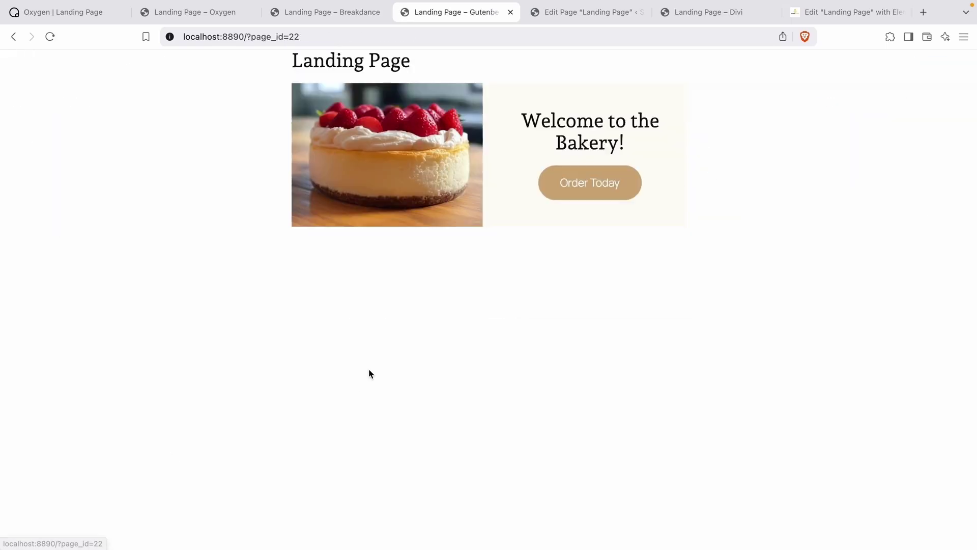
{"action": "right_click", "coordinate": [513, 216]}
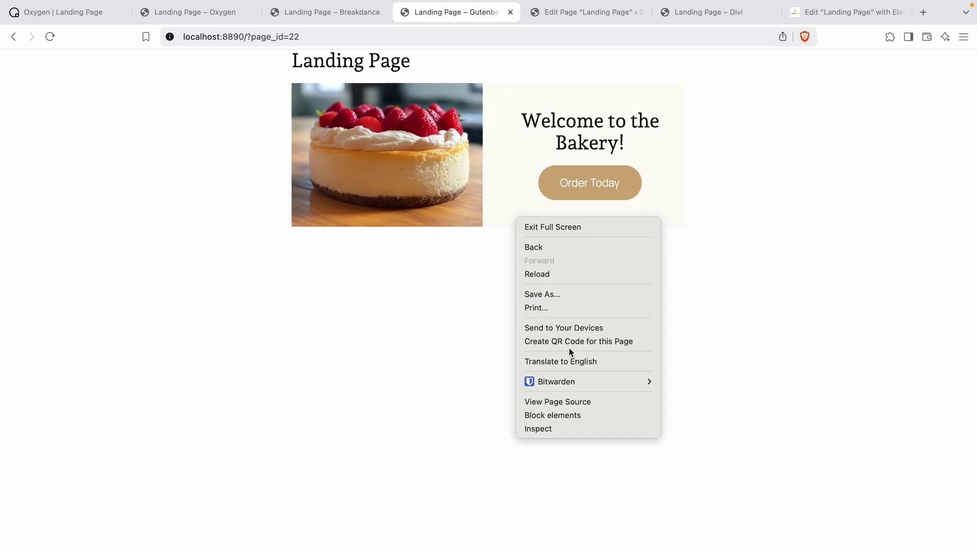
{"action": "left_click", "coordinate": [575, 431]}
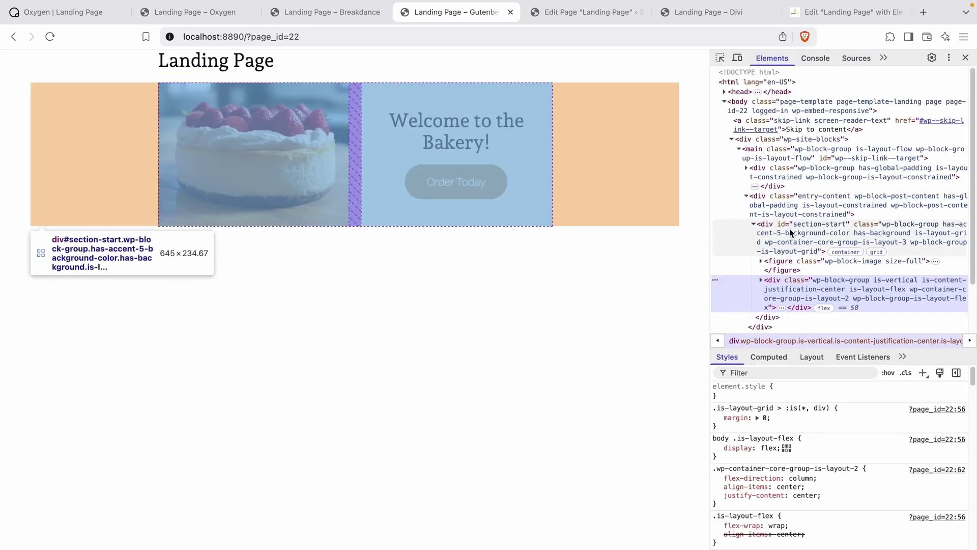
{"action": "left_click", "coordinate": [789, 228]}
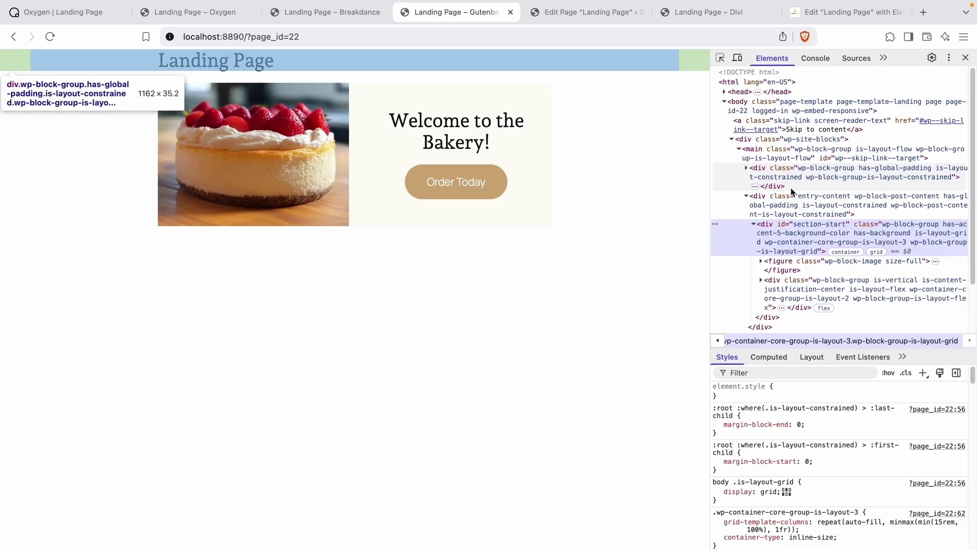
Expand the figure, vertical group and buttons elements down to the Order Today link.
{"action": "scroll", "coordinate": [779, 219], "scroll_direction": "down", "scroll_amount": 1}
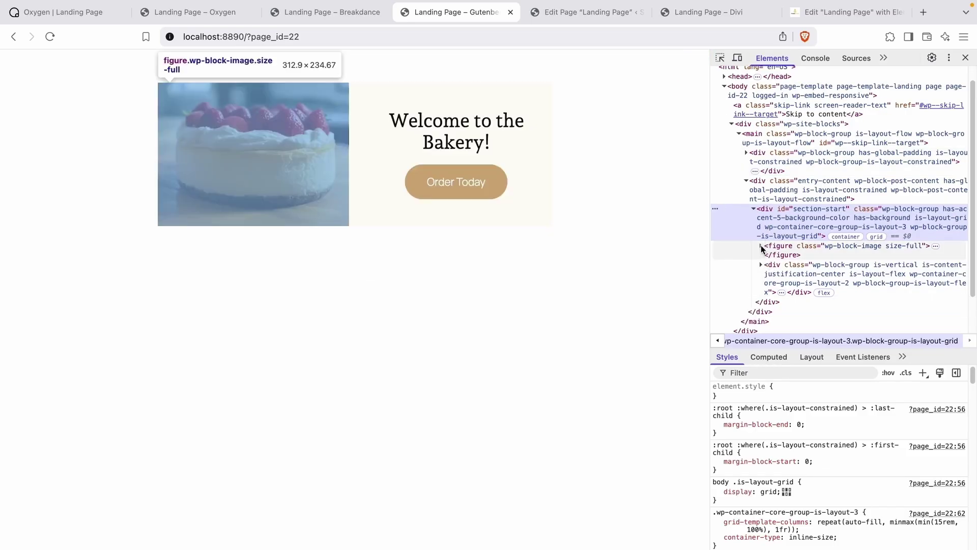
{"action": "left_click", "coordinate": [761, 246]}
{"action": "scroll", "coordinate": [797, 230], "scroll_direction": "down", "scroll_amount": 1}
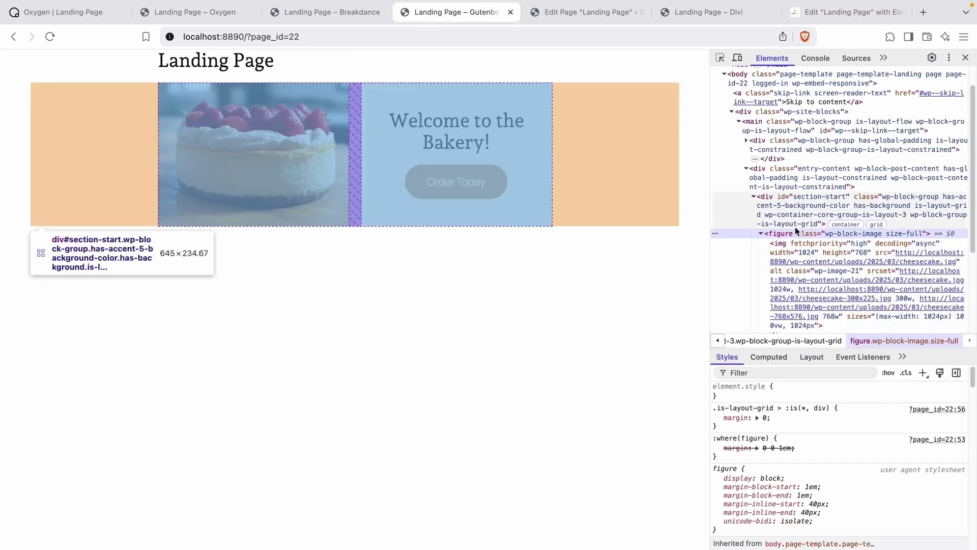
{"action": "scroll", "coordinate": [761, 246], "scroll_direction": "down", "scroll_amount": 2}
{"action": "left_click", "coordinate": [761, 245]}
{"action": "scroll", "coordinate": [759, 252], "scroll_direction": "down", "scroll_amount": 1}
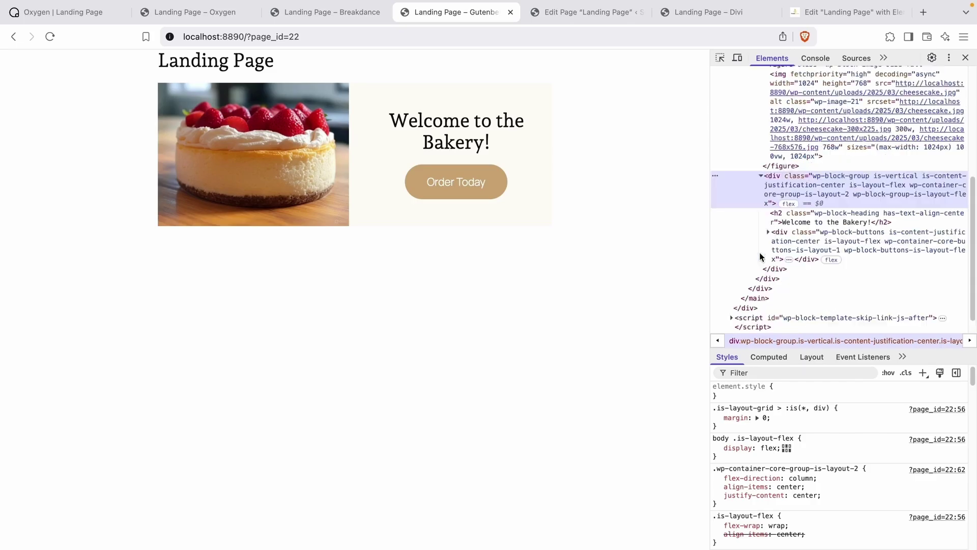
{"action": "scroll", "coordinate": [759, 251], "scroll_direction": "down", "scroll_amount": 1}
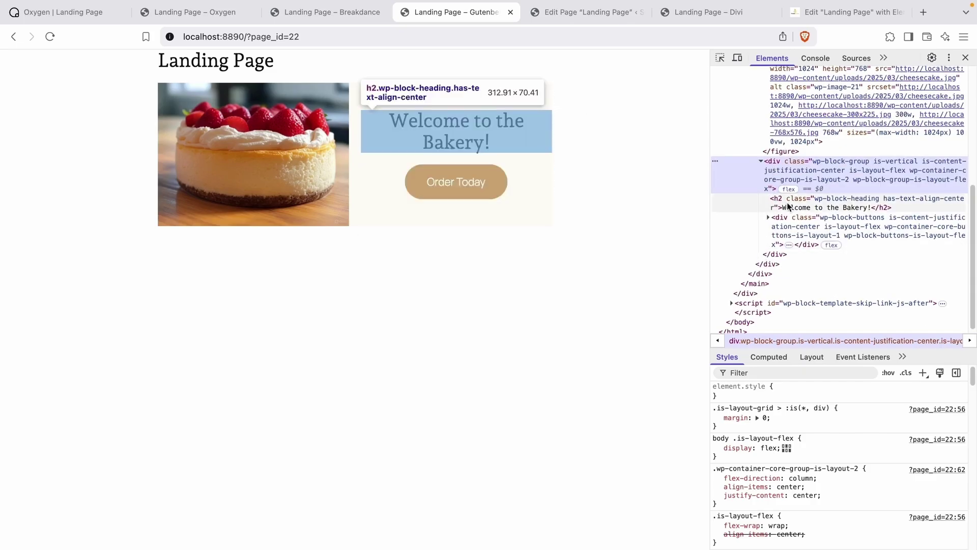
{"action": "left_click", "coordinate": [768, 218]}
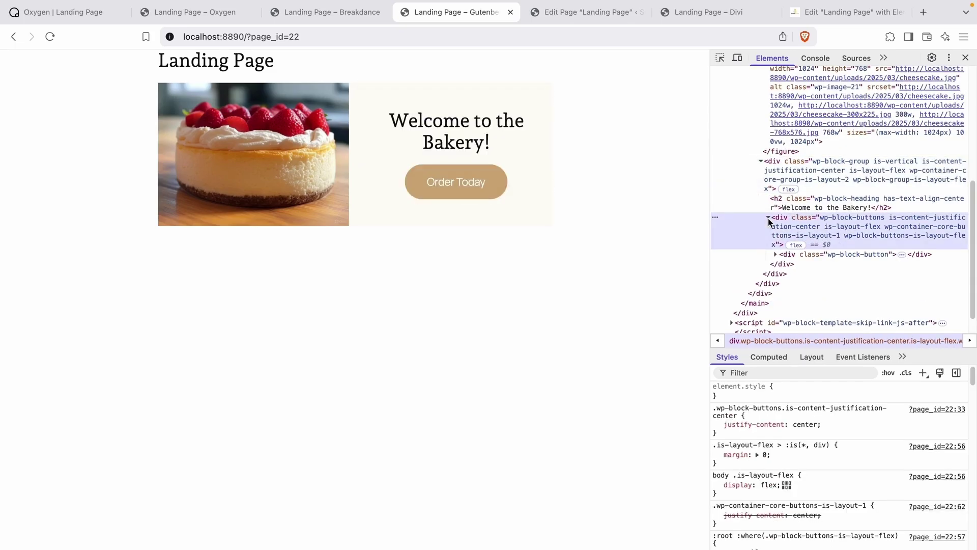
{"action": "left_click", "coordinate": [776, 253]}
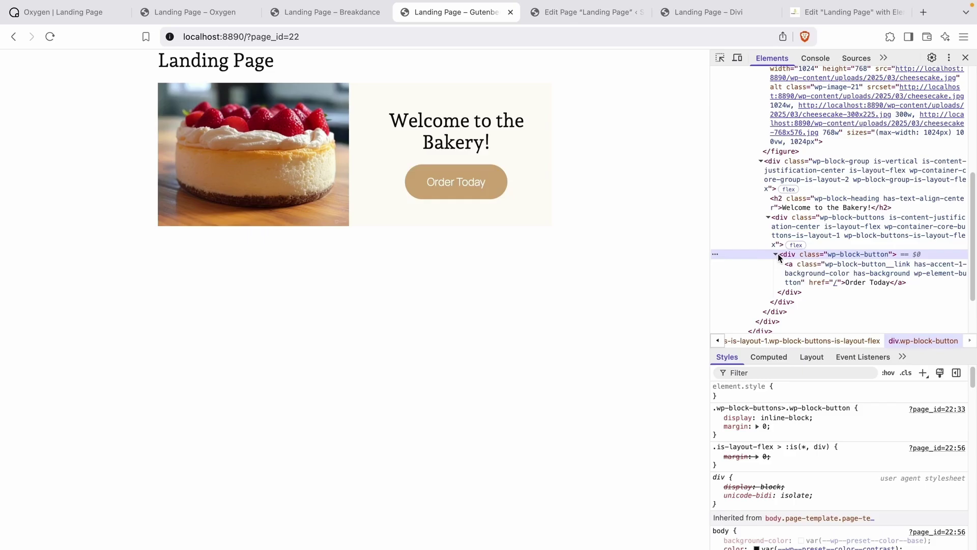
{"action": "left_click", "coordinate": [804, 271]}
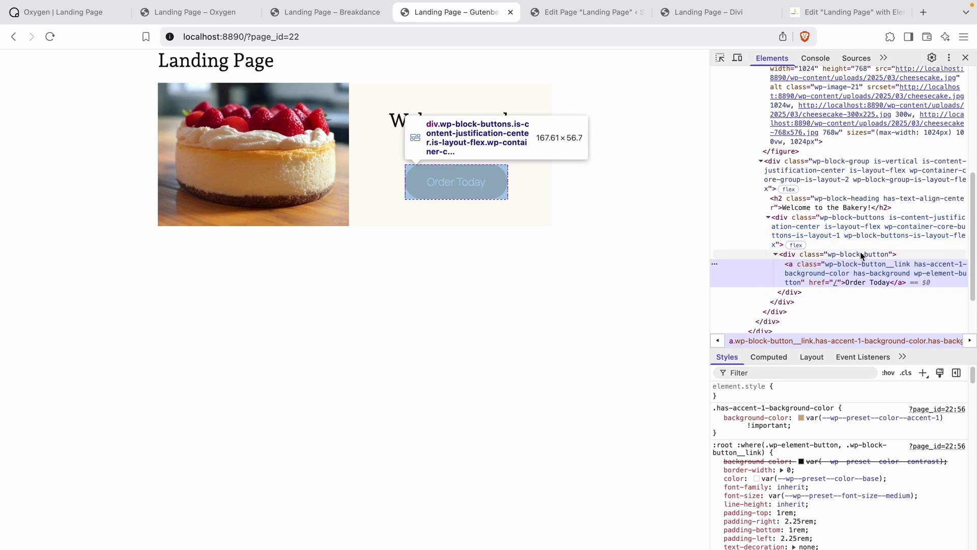
{"action": "scroll", "coordinate": [862, 265], "scroll_direction": "up", "scroll_amount": 5}
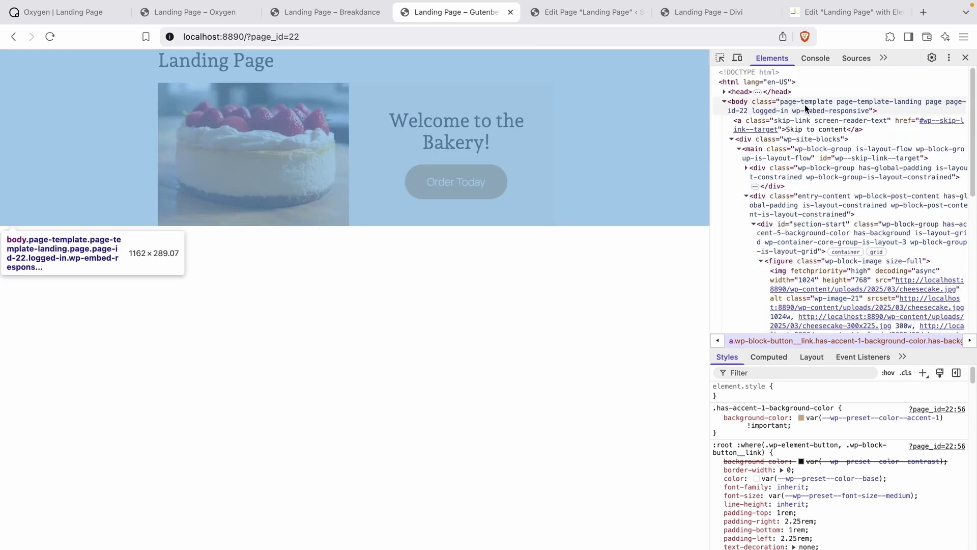
{"action": "key", "text": "ctrl+Tab"}
Insert a two-column Spectra Container with the cheesecake image in the left column.
{"action": "left_click", "coordinate": [481, 204]}
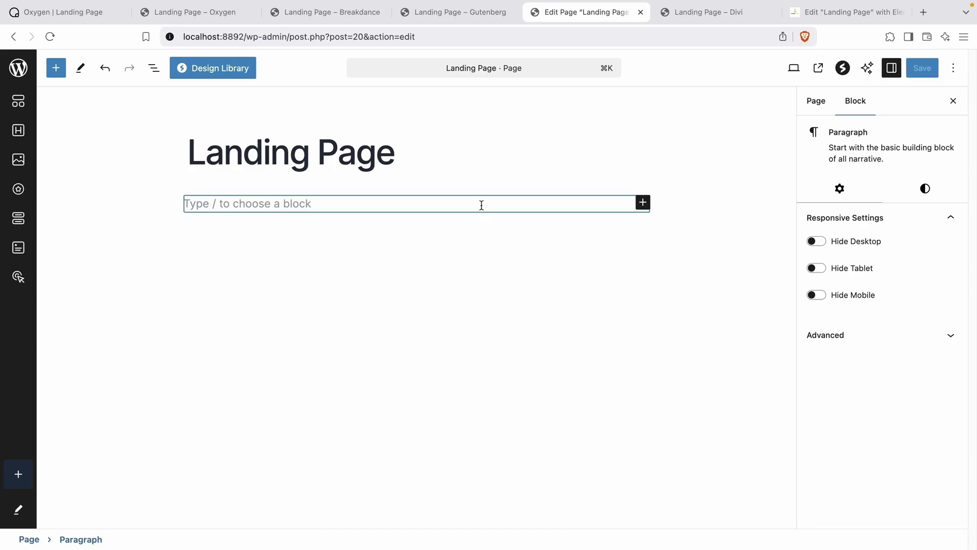
{"action": "left_click", "coordinate": [18, 101]}
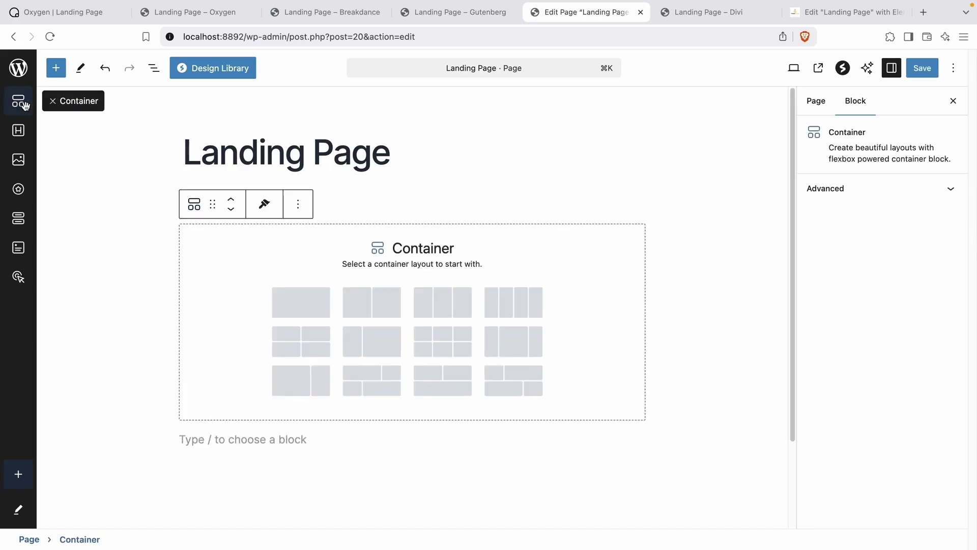
{"action": "left_click", "coordinate": [366, 296]}
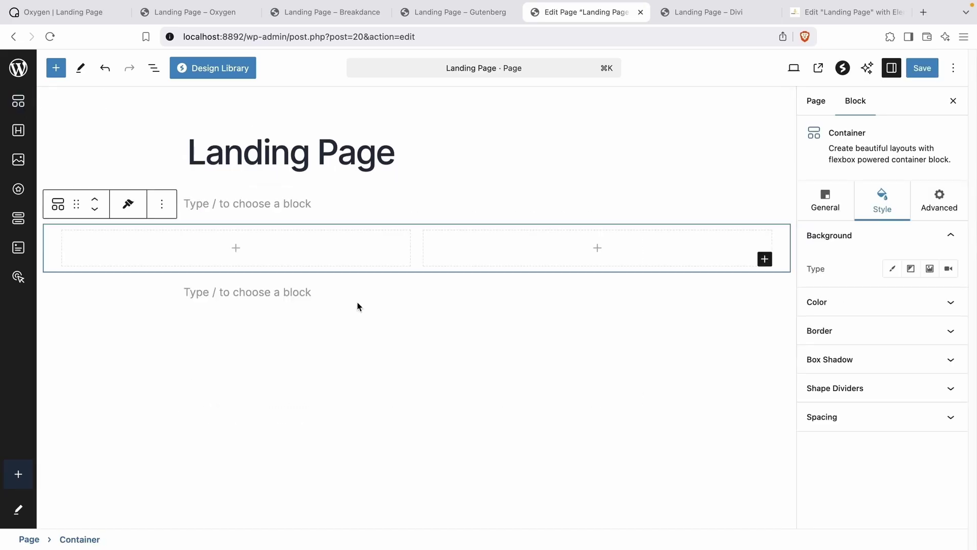
{"action": "left_click", "coordinate": [236, 248]}
{"action": "type", "text": "ali"}
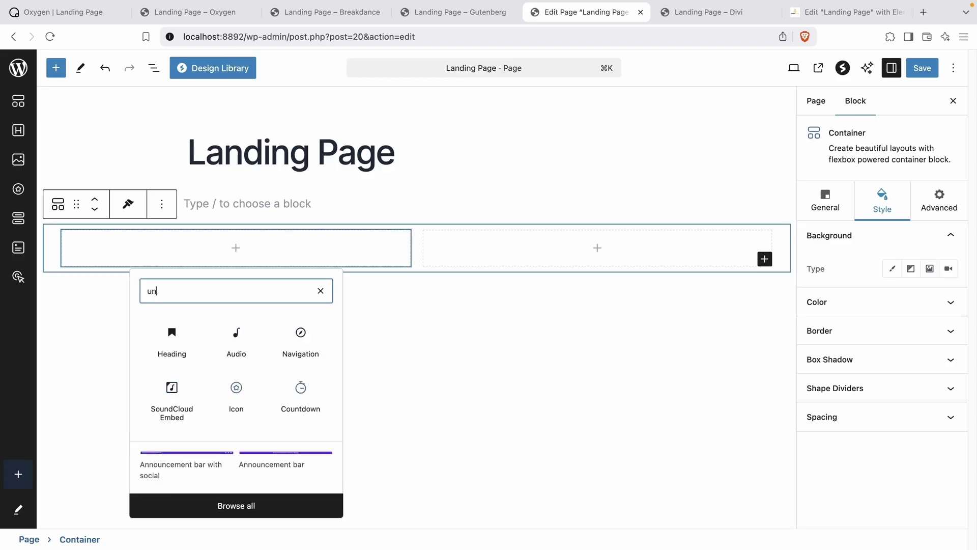
{"action": "key", "text": "BackSpace"}
{"action": "key", "text": "BackSpace"}
{"action": "key", "text": "BackSpace"}
{"action": "type", "text": "imag"}
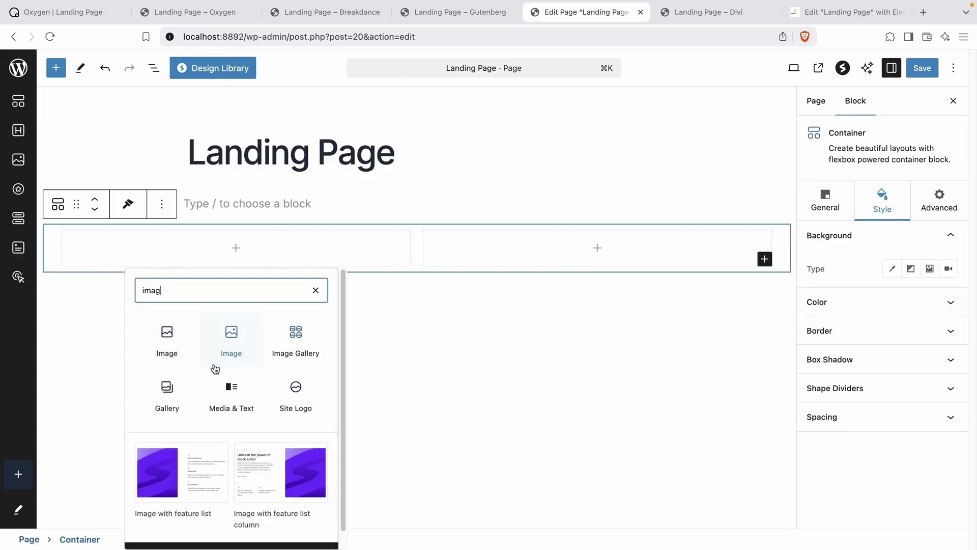
{"action": "left_click", "coordinate": [232, 350]}
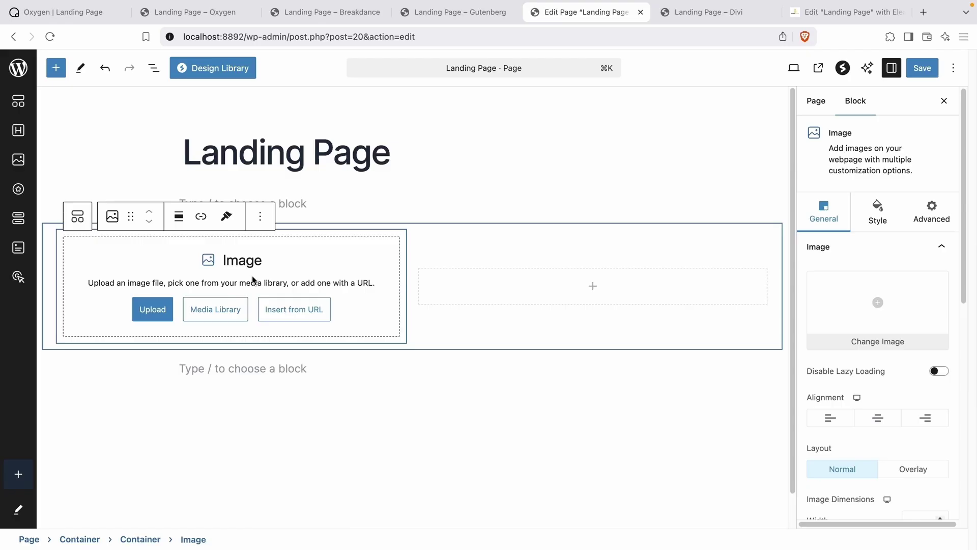
{"action": "left_click", "coordinate": [225, 311]}
{"action": "left_click", "coordinate": [420, 225]}
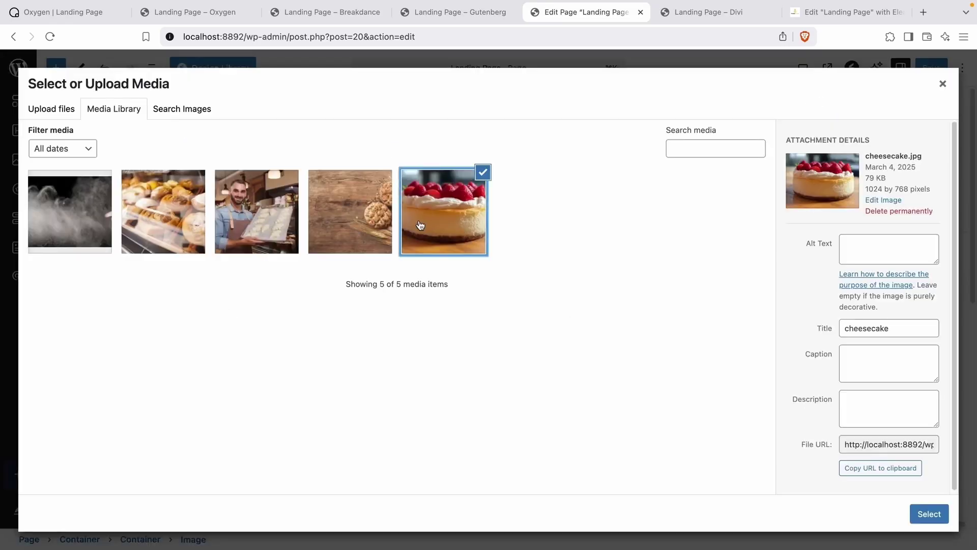
{"action": "left_click", "coordinate": [919, 508]}
Add a 'Welcome to the Bakery' heading to the right column.
{"action": "left_click", "coordinate": [591, 362]}
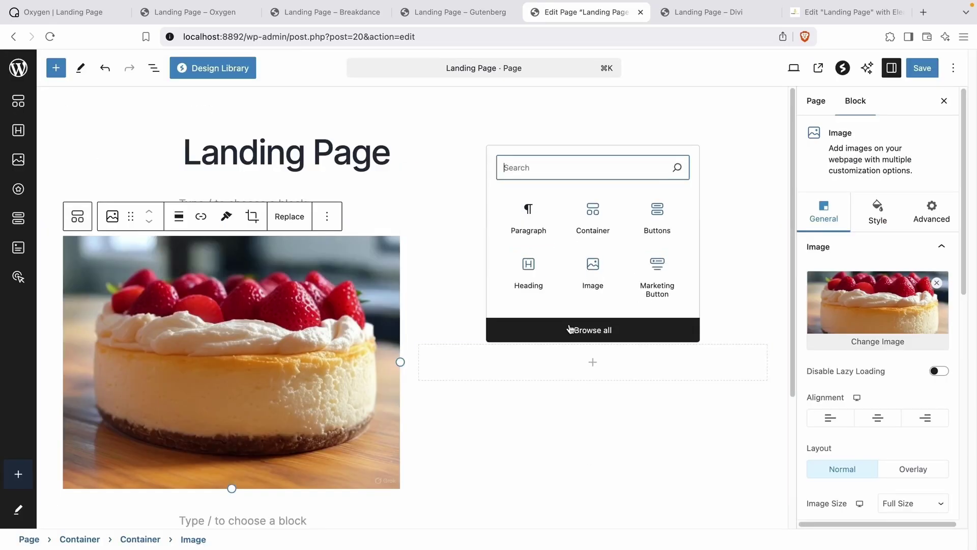
{"action": "left_click", "coordinate": [537, 288]}
{"action": "scroll", "coordinate": [536, 285], "scroll_direction": "down", "scroll_amount": 2}
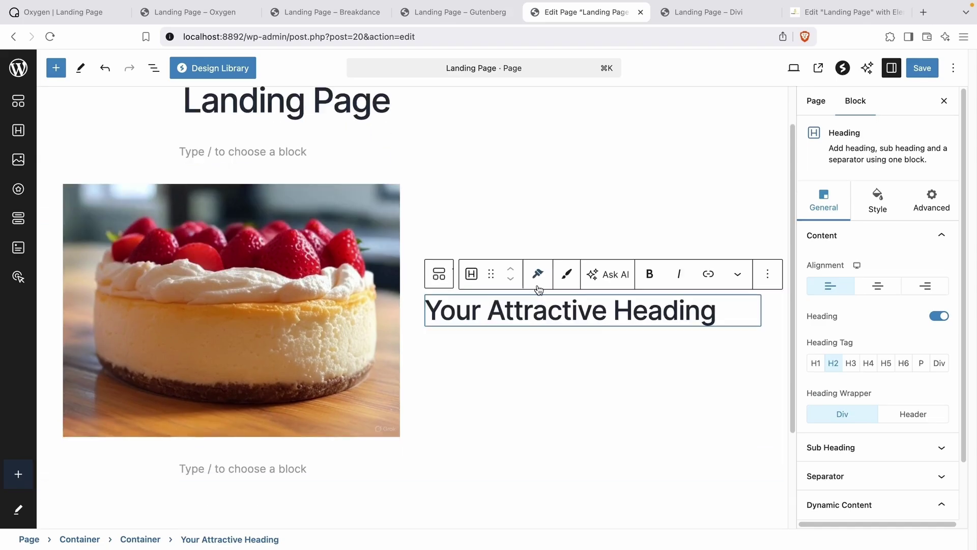
{"action": "triple_click", "coordinate": [603, 310]}
{"action": "type", "text": "W"}
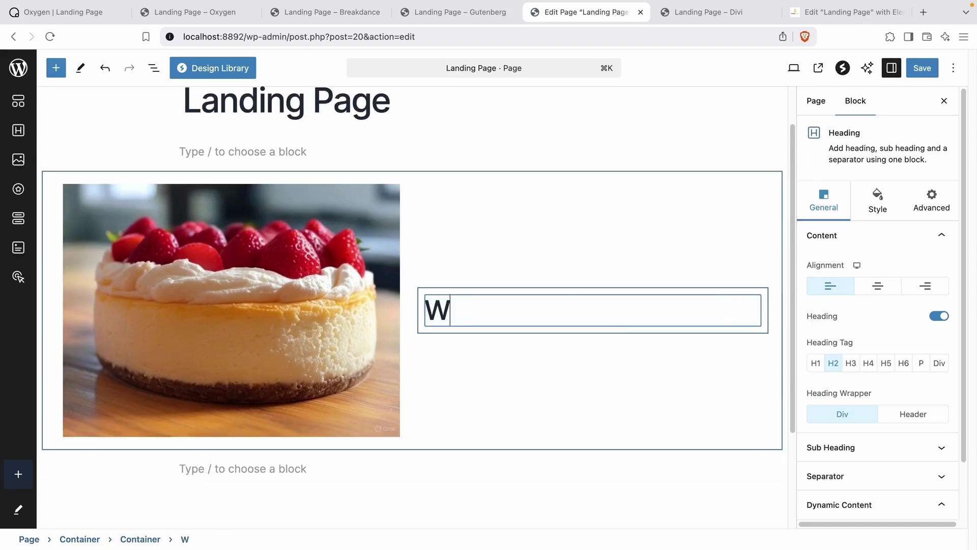
{"action": "type", "text": "elcome to the Bakery"}
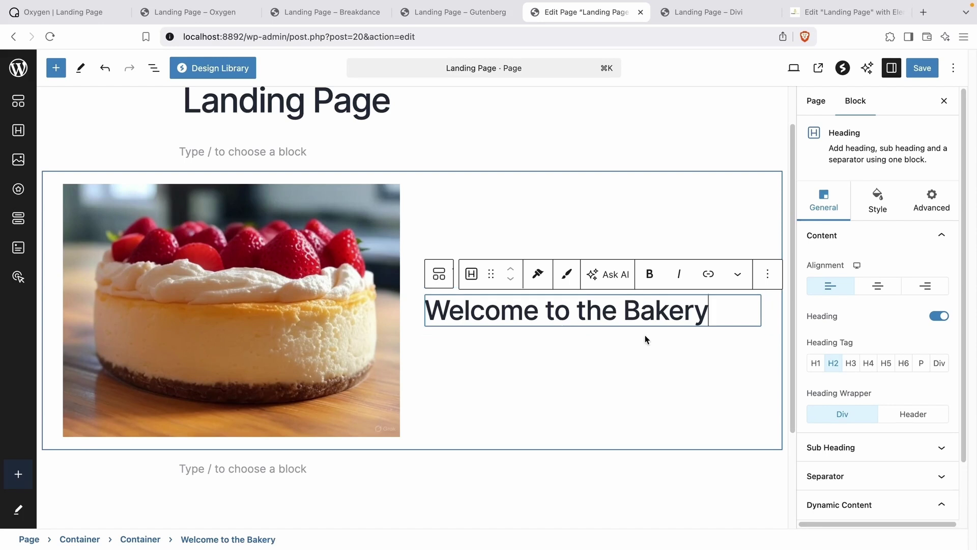
{"action": "left_click", "coordinate": [620, 353]}
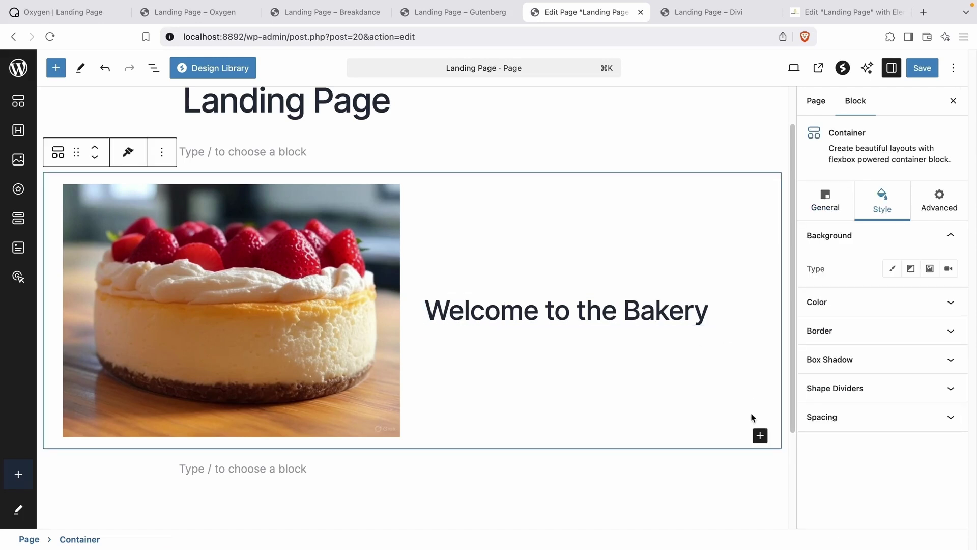
Add a Buttons block and move it under the heading's container in List View.
{"action": "left_click", "coordinate": [760, 435]}
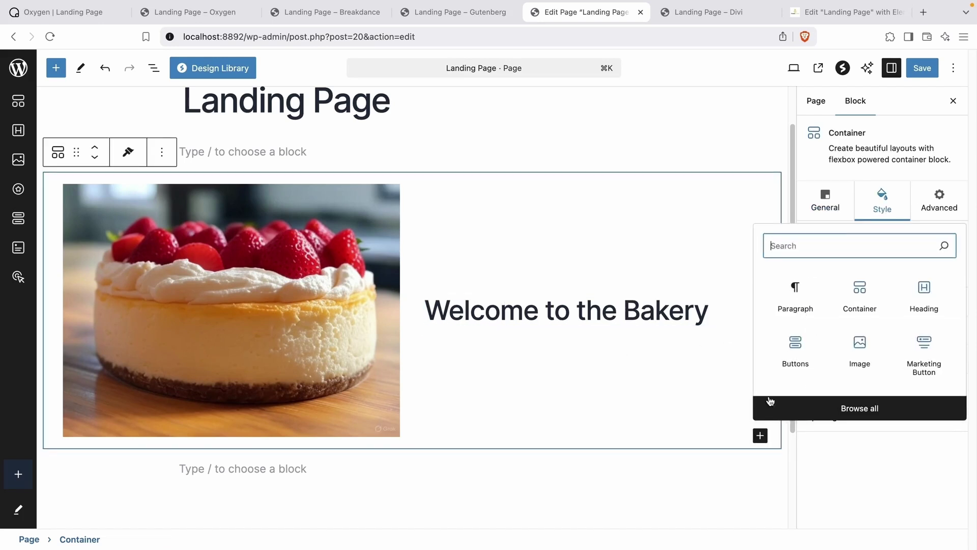
{"action": "left_click", "coordinate": [794, 347]}
{"action": "scroll", "coordinate": [640, 300], "scroll_direction": "up", "scroll_amount": 1}
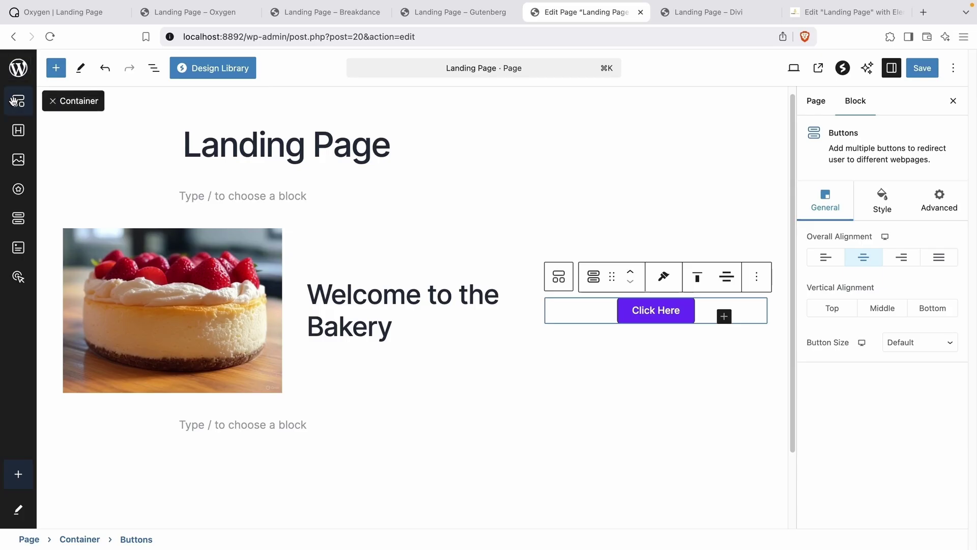
{"action": "left_click", "coordinate": [153, 69]}
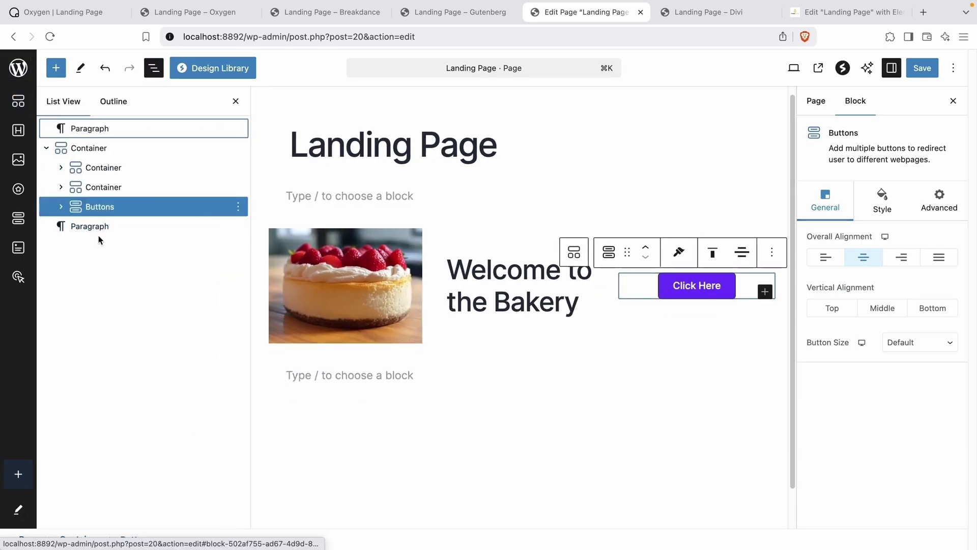
{"action": "left_click", "coordinate": [61, 187]}
{"action": "left_click_drag", "start_coordinate": [86, 225], "coordinate": [108, 226]}
Move the image out of its inner container, delete the empty container, and select the outer container.
{"action": "left_click", "coordinate": [61, 167]}
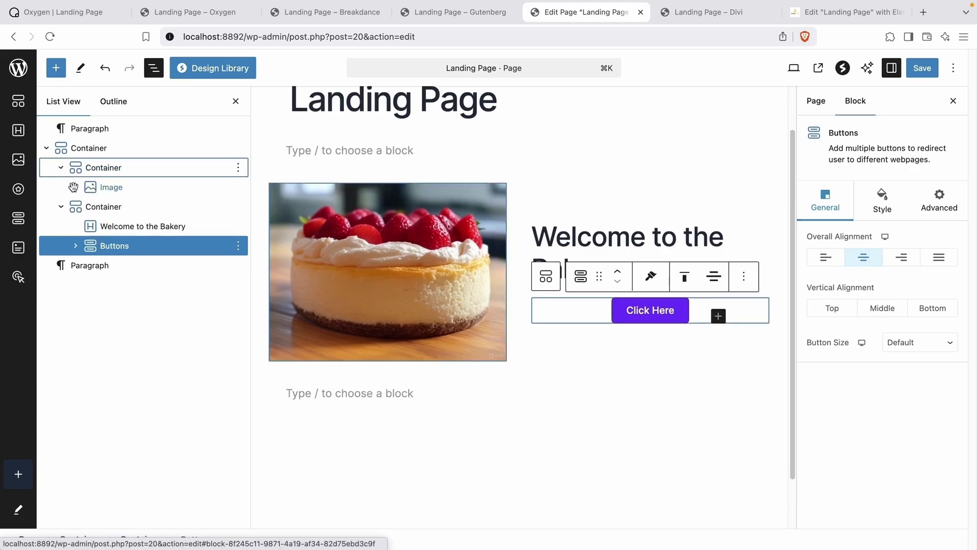
{"action": "left_click_drag", "start_coordinate": [108, 189], "coordinate": [114, 165]}
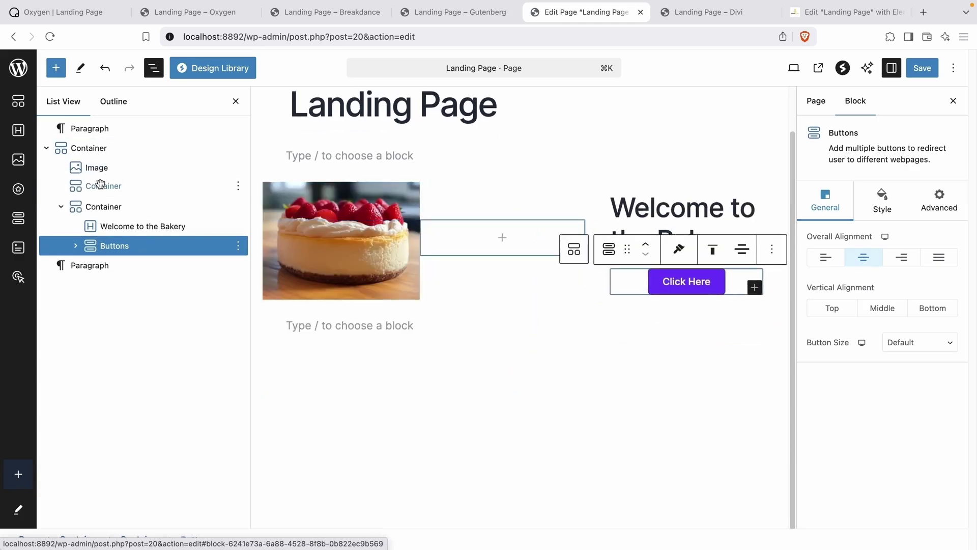
{"action": "left_click", "coordinate": [237, 186]}
{"action": "left_click", "coordinate": [309, 433]}
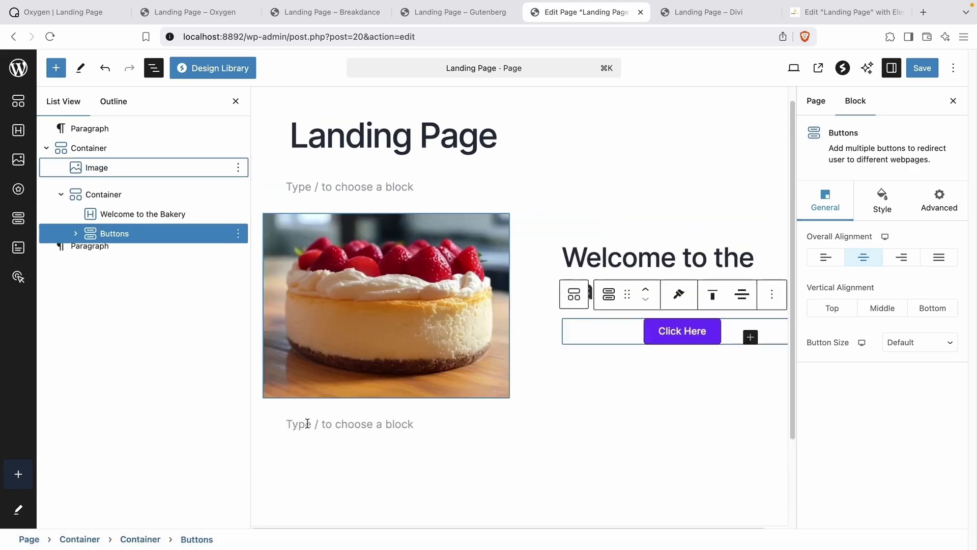
{"action": "left_click", "coordinate": [140, 174]}
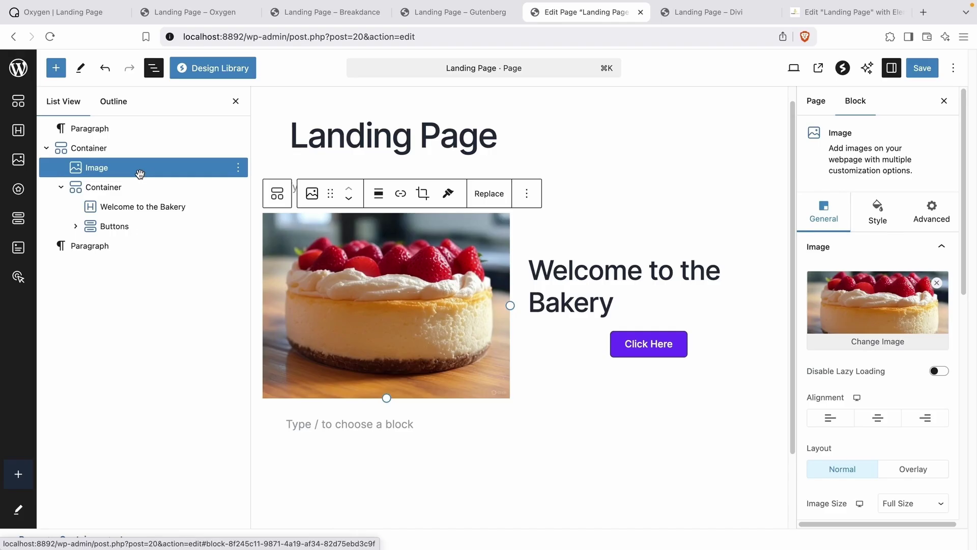
{"action": "left_click", "coordinate": [139, 187]}
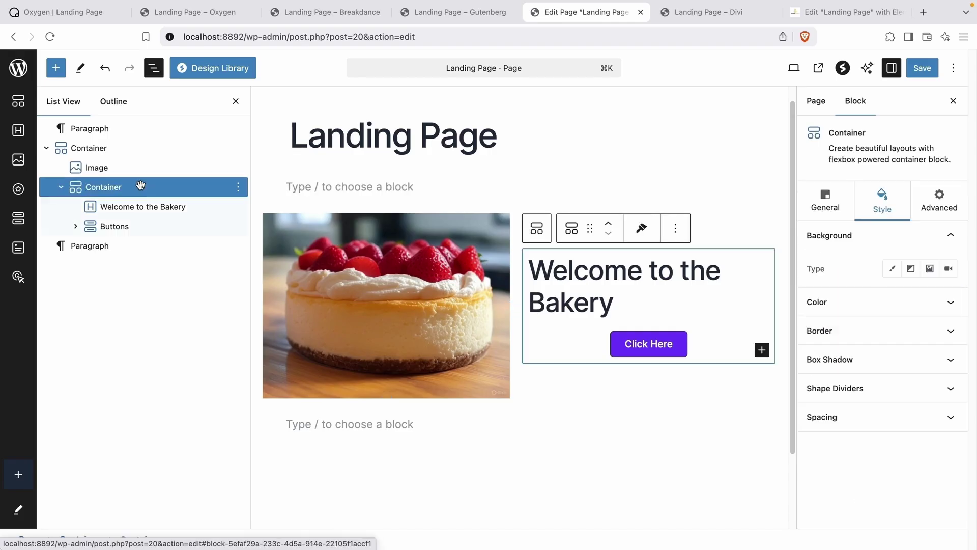
{"action": "left_click", "coordinate": [117, 147]}
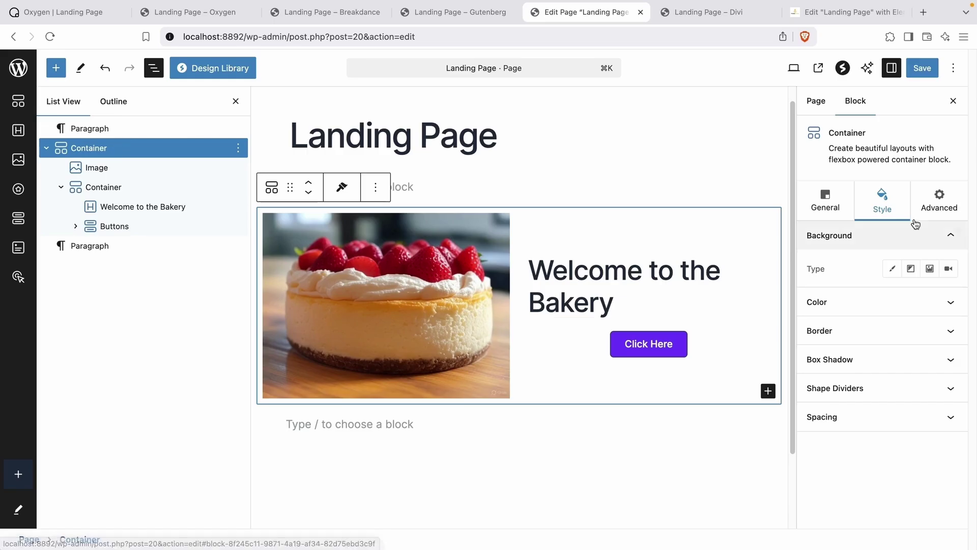
Give the outer container the HTML anchor 'section-start'.
{"action": "left_click", "coordinate": [939, 201]}
{"action": "left_click", "coordinate": [844, 448]}
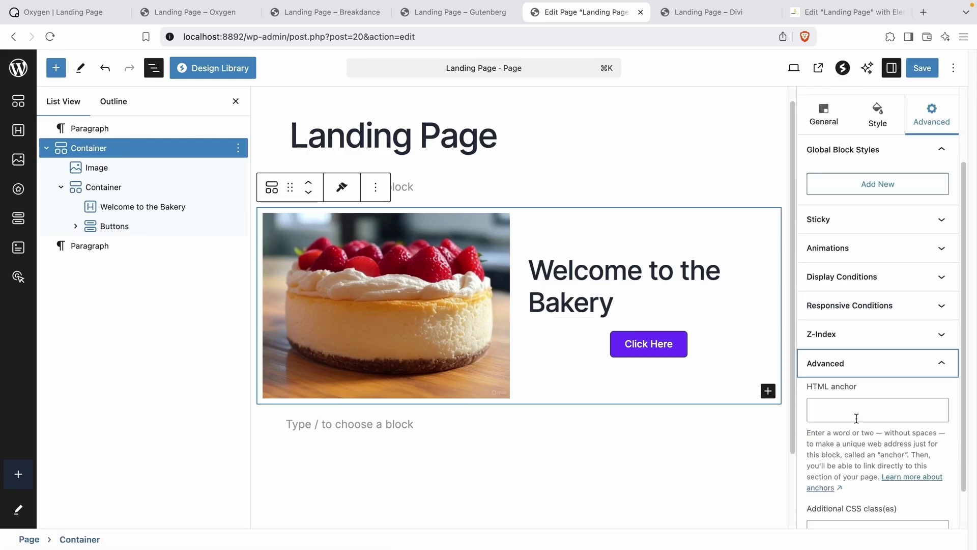
{"action": "left_click", "coordinate": [849, 410]}
{"action": "type", "text": "section-start"}
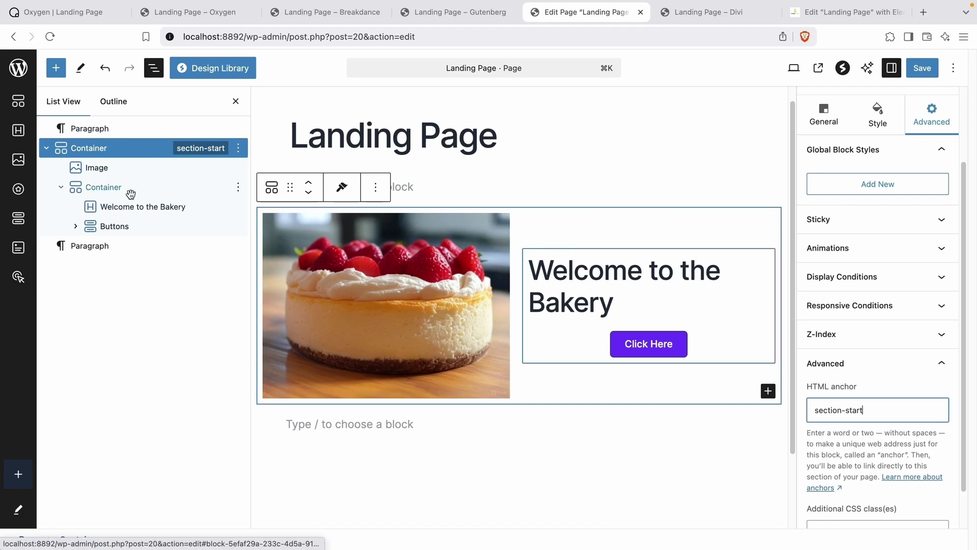
Relabel the Spectra hero button from Click Here to 'Order Today'.
{"action": "left_click", "coordinate": [127, 226]}
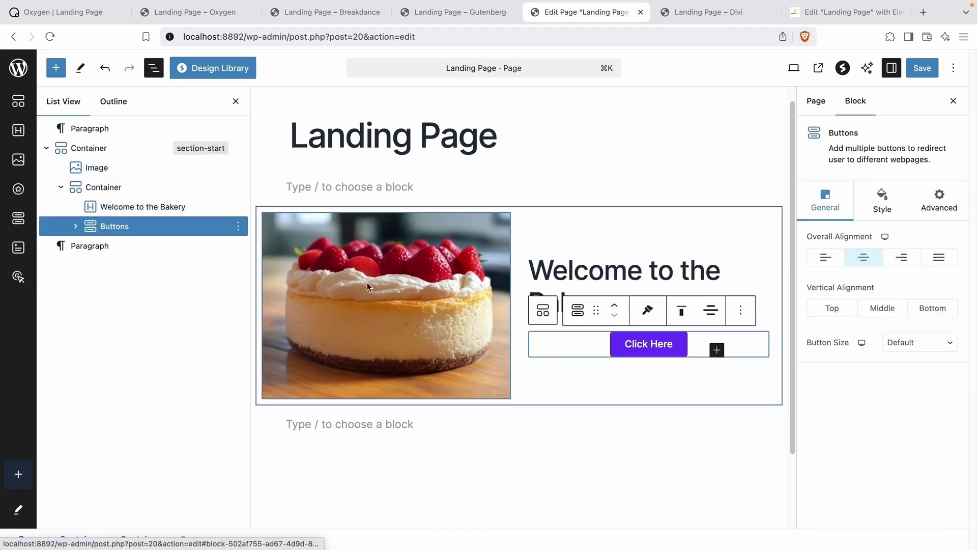
{"action": "left_click", "coordinate": [629, 351]}
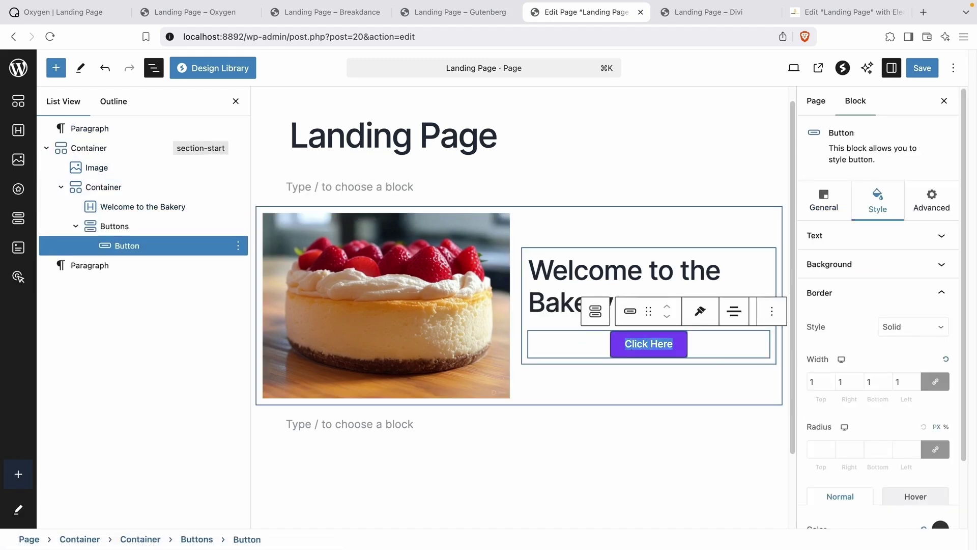
{"action": "type", "text": "Order Hoere"}
{"action": "key", "text": "BackSpace"}
{"action": "key", "text": "BackSpace"}
{"action": "key", "text": "BackSpace"}
{"action": "key", "text": "BackSpace"}
{"action": "key", "text": "BackSpace"}
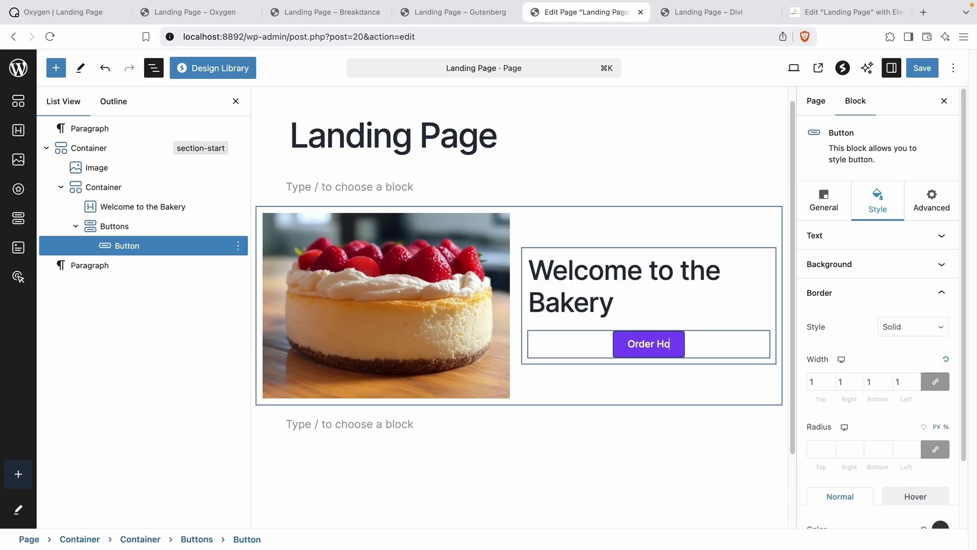
{"action": "type", "text": "Today"}
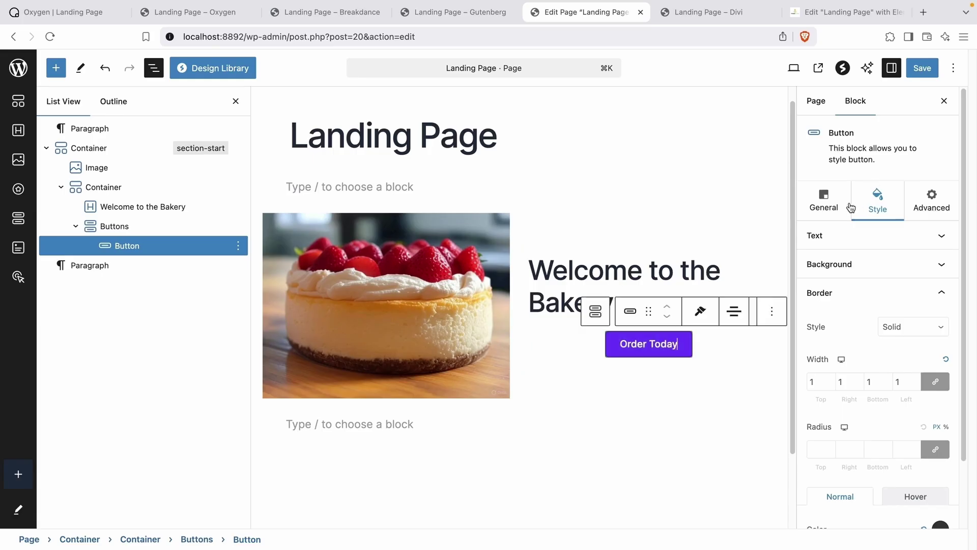
Check the button's link value of '/' in its general content options.
{"action": "left_click", "coordinate": [829, 206]}
{"action": "scroll", "coordinate": [848, 283], "scroll_direction": "down", "scroll_amount": 5}
{"action": "left_click", "coordinate": [857, 414]}
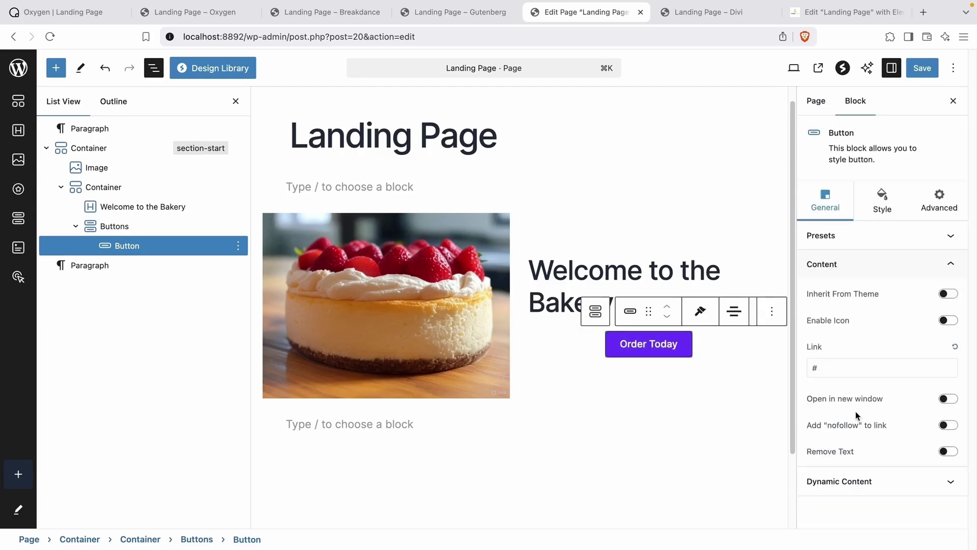
{"action": "left_click", "coordinate": [831, 370]}
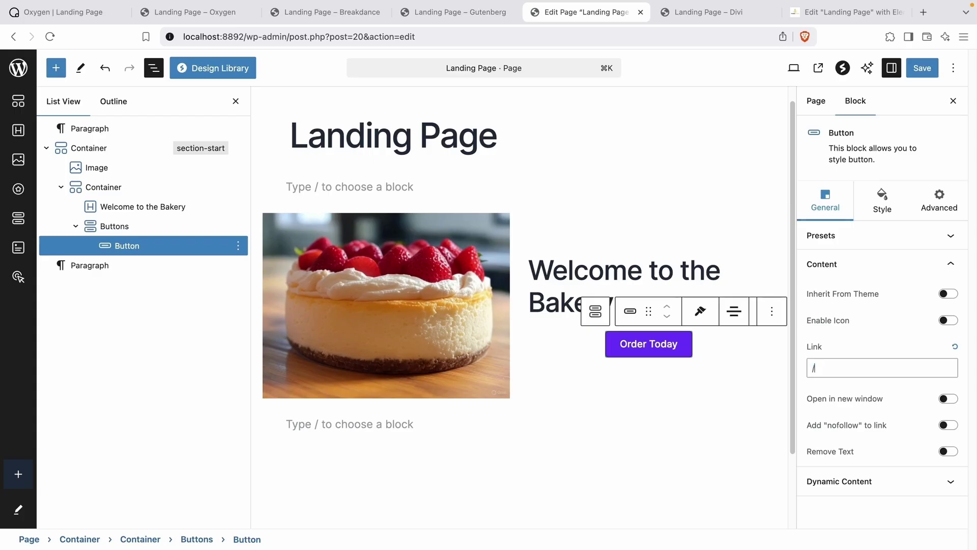
Fill the button's background with tan #C9A16F.
{"action": "left_click", "coordinate": [871, 210]}
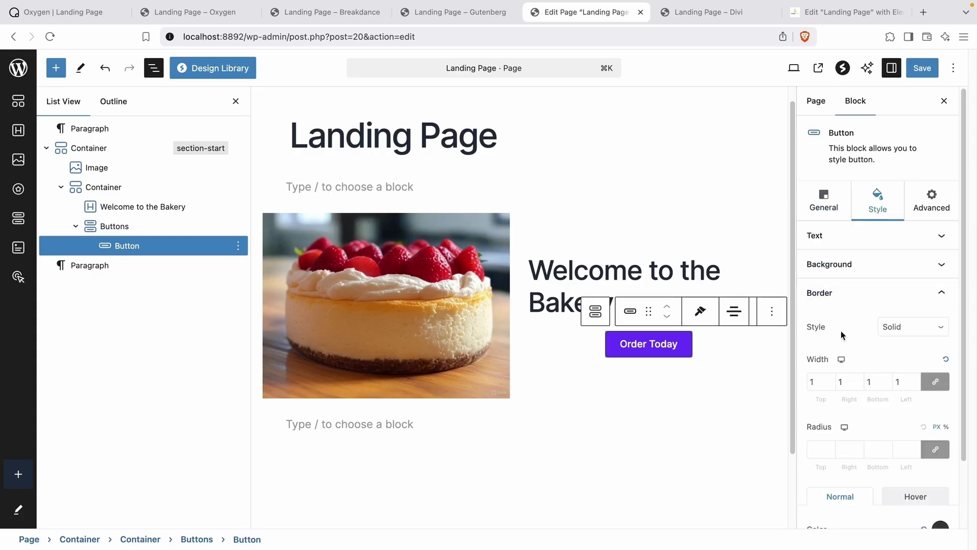
{"action": "left_click", "coordinate": [843, 266]}
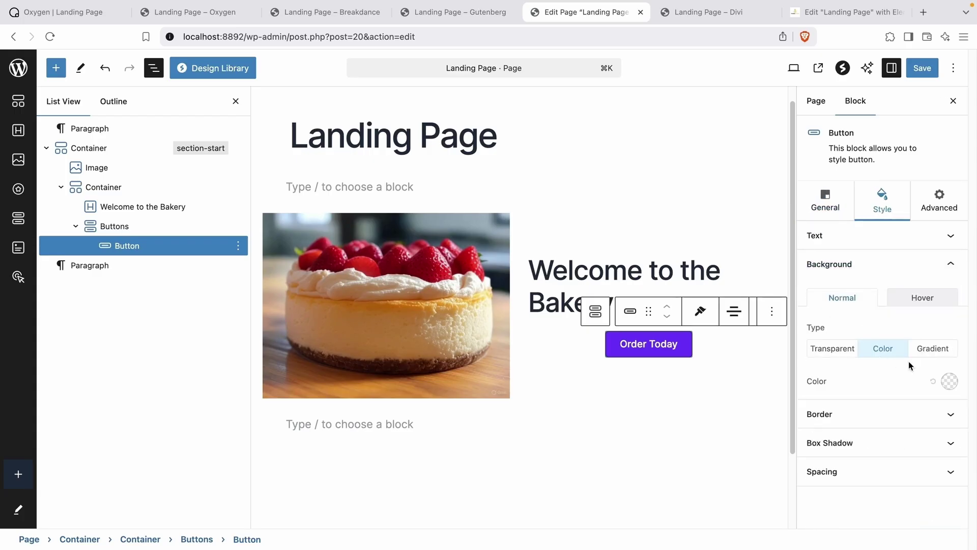
{"action": "left_click", "coordinate": [940, 382]}
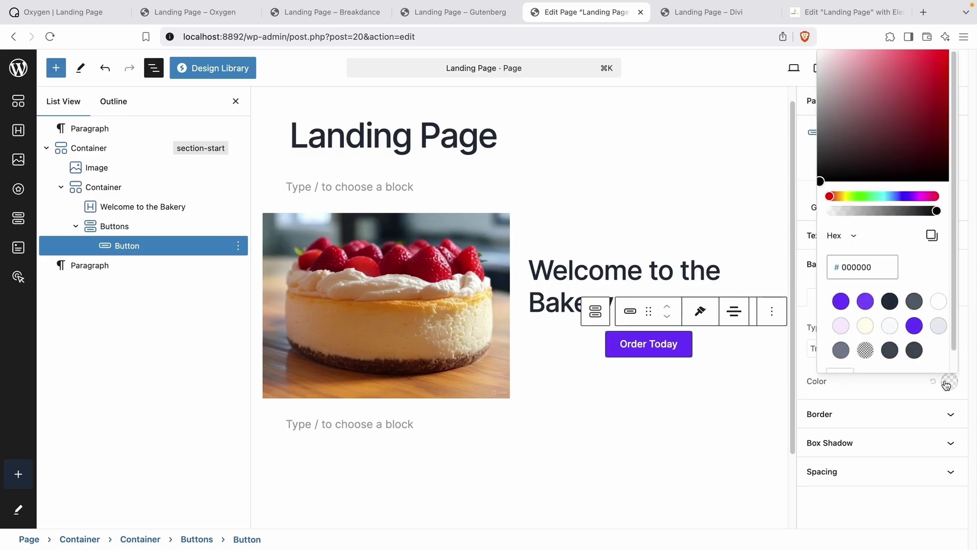
{"action": "double_click", "coordinate": [871, 267]}
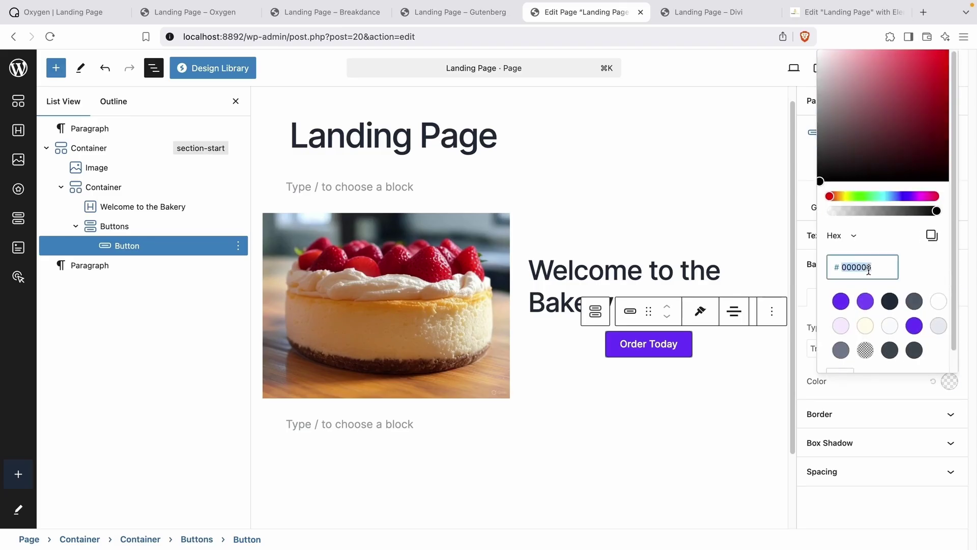
{"action": "type", "text": "F5EBE0"}
{"action": "double_click", "coordinate": [869, 268]}
{"action": "type", "text": "C9A16F"}
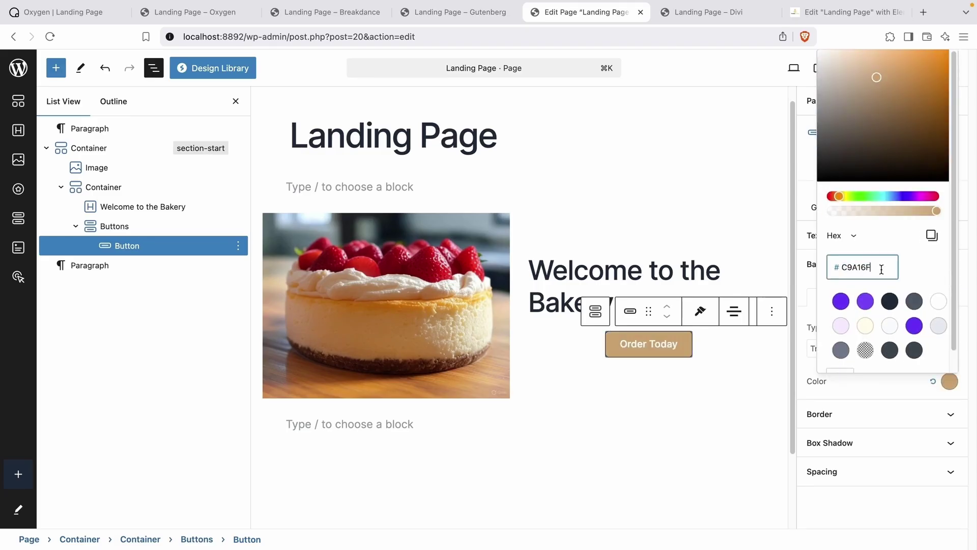
{"action": "left_click", "coordinate": [849, 393]}
Give the outer hero container a pale cream #F8EFDF solid background.
{"action": "left_click", "coordinate": [628, 380]}
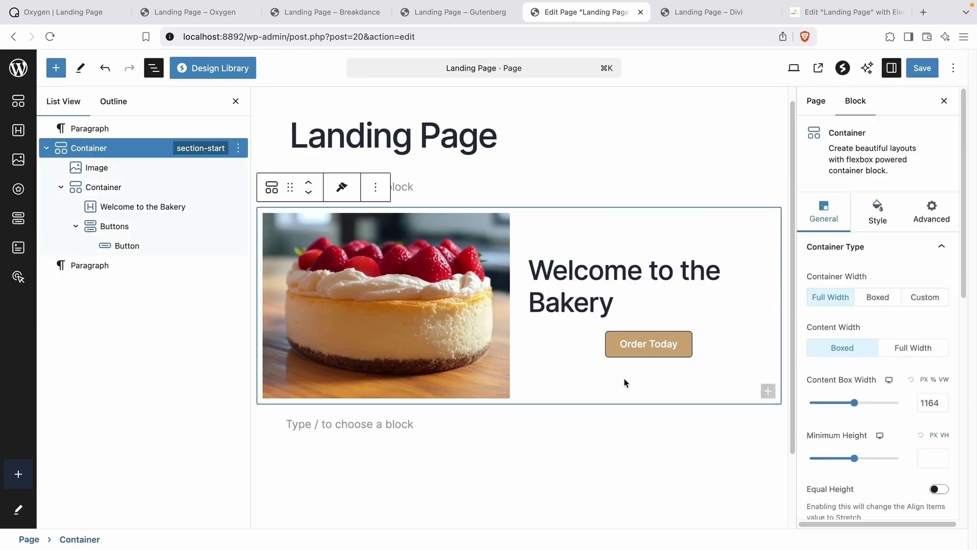
{"action": "left_click", "coordinate": [876, 217]}
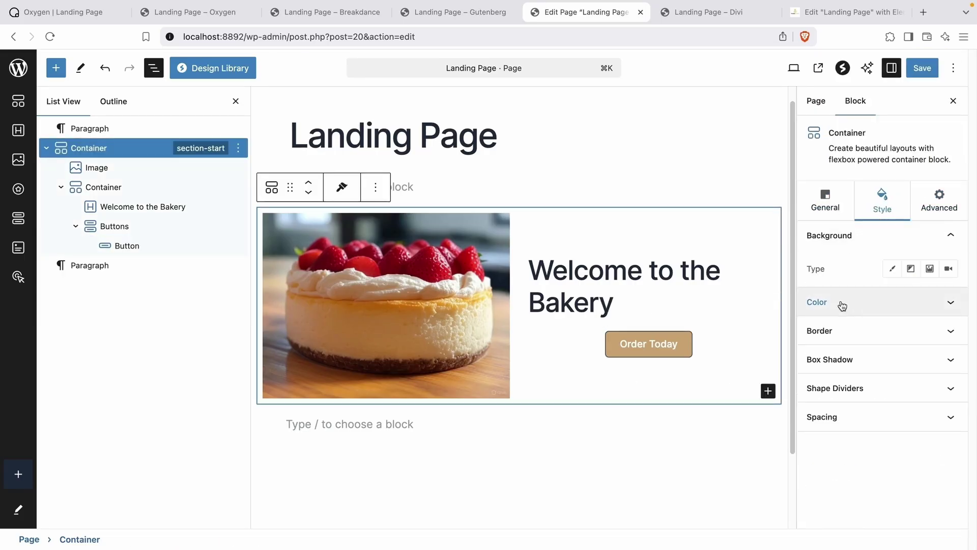
{"action": "left_click", "coordinate": [889, 271]}
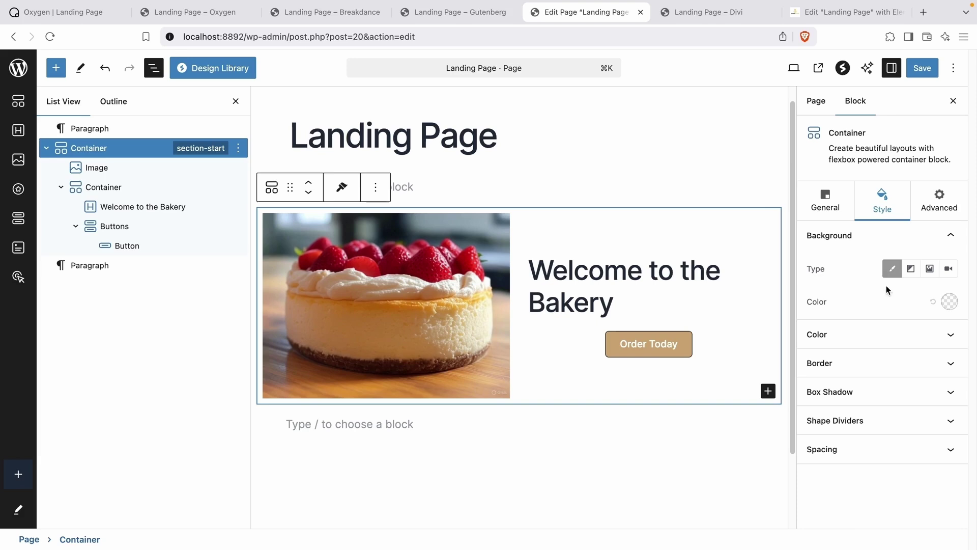
{"action": "left_click", "coordinate": [948, 301]}
{"action": "left_click", "coordinate": [826, 112]}
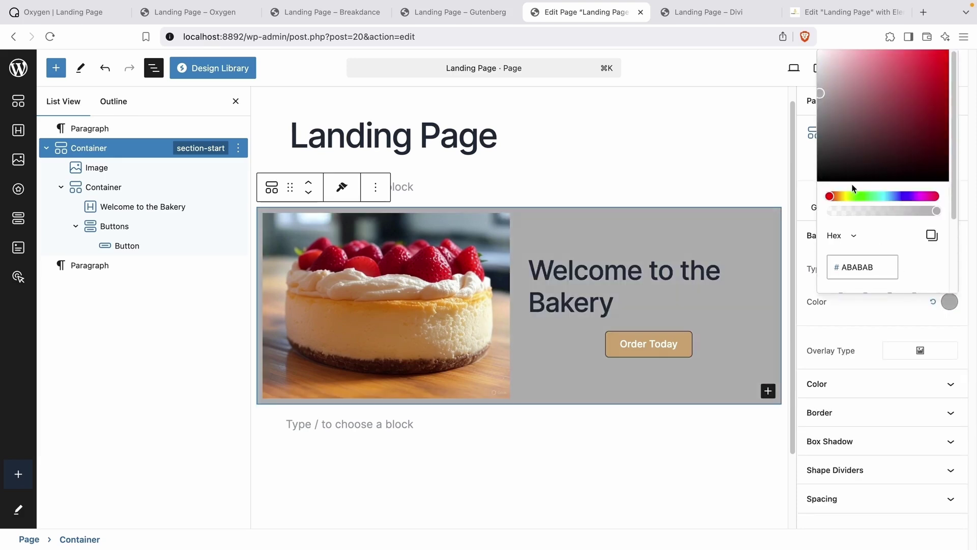
{"action": "double_click", "coordinate": [853, 266]}
{"action": "type", "text": "C9A16F"}
{"action": "left_click_drag", "start_coordinate": [868, 120], "coordinate": [832, 53]}
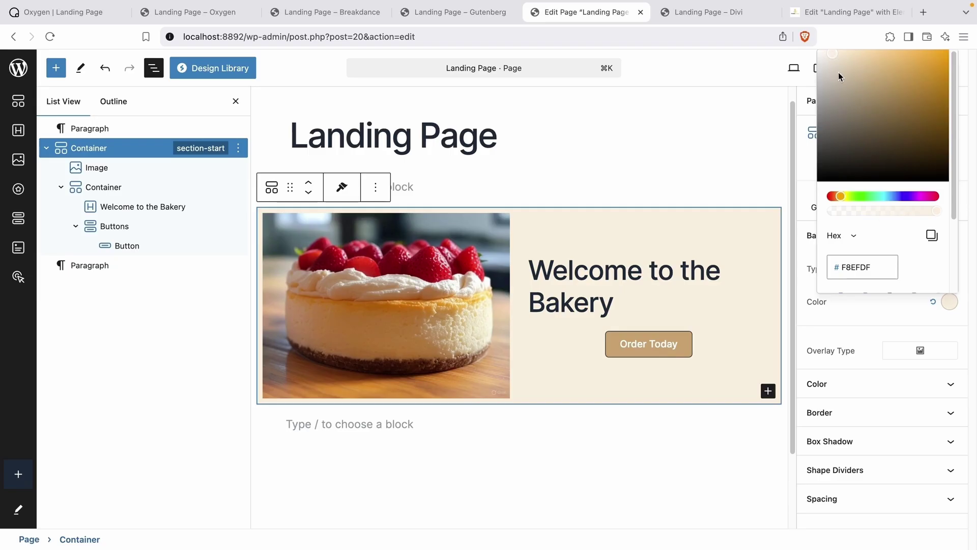
{"action": "left_click", "coordinate": [884, 315]}
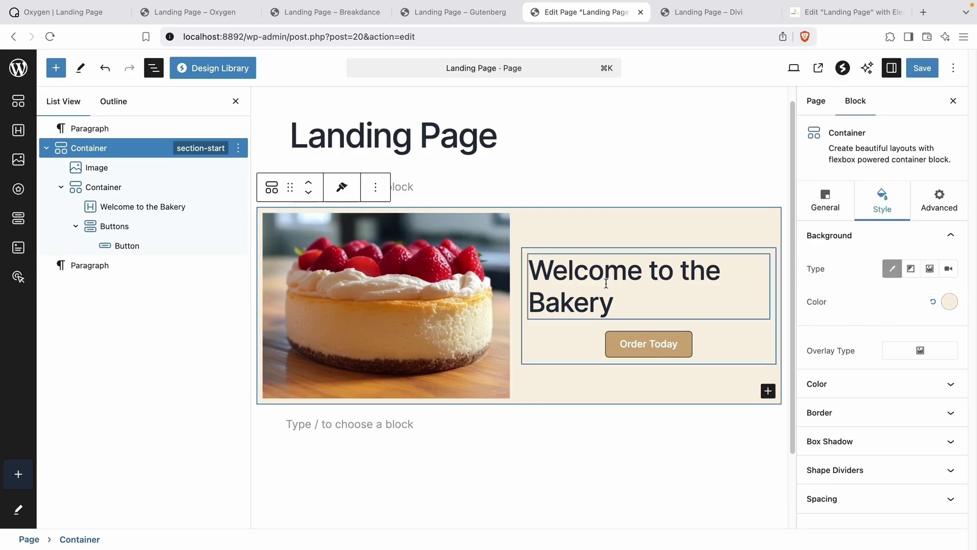
Save the page and open its published version in a new tab.
{"action": "left_click", "coordinate": [921, 67]}
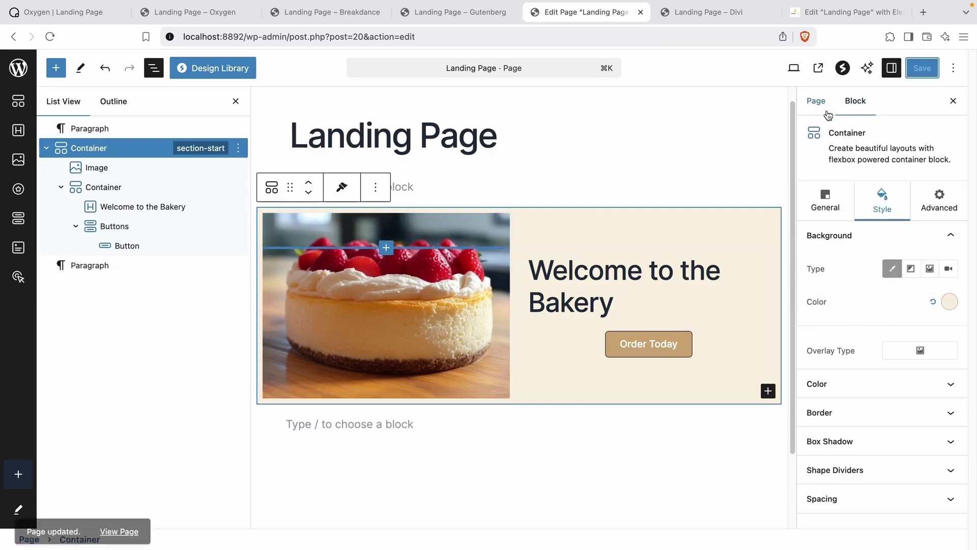
{"action": "left_click", "coordinate": [816, 101]}
{"action": "left_click", "coordinate": [887, 277]}
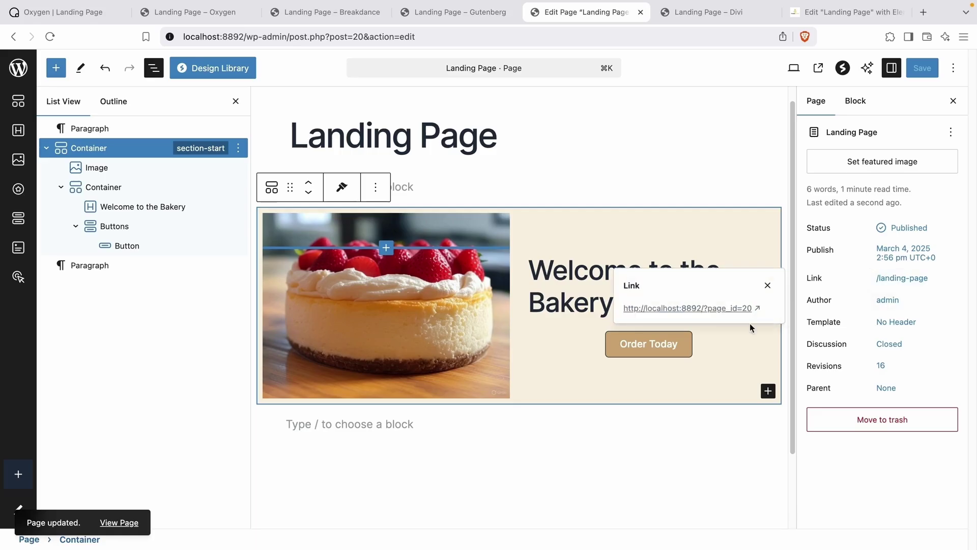
{"action": "left_click", "coordinate": [700, 309]}
Open DevTools on the live page and inspect the section-start container.
{"action": "right_click", "coordinate": [589, 148]}
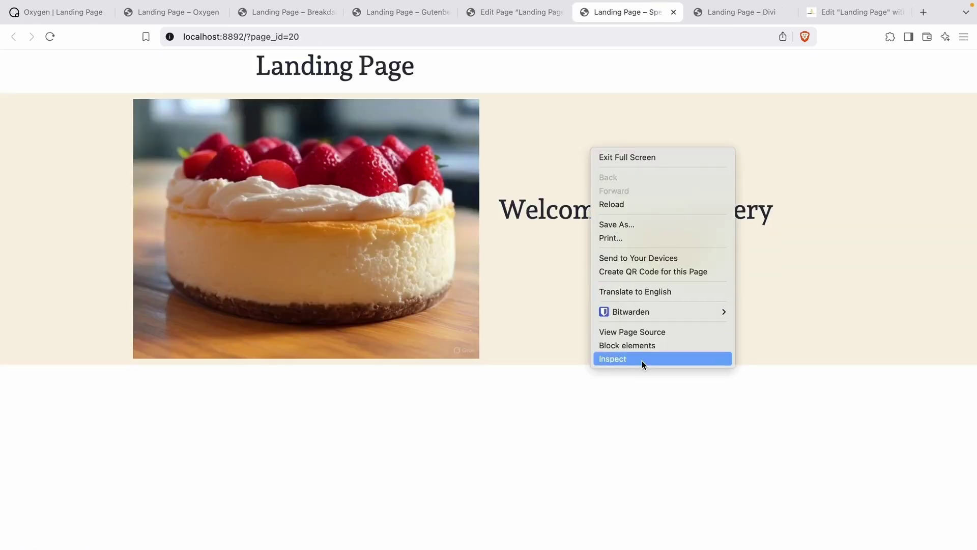
{"action": "left_click", "coordinate": [640, 359]}
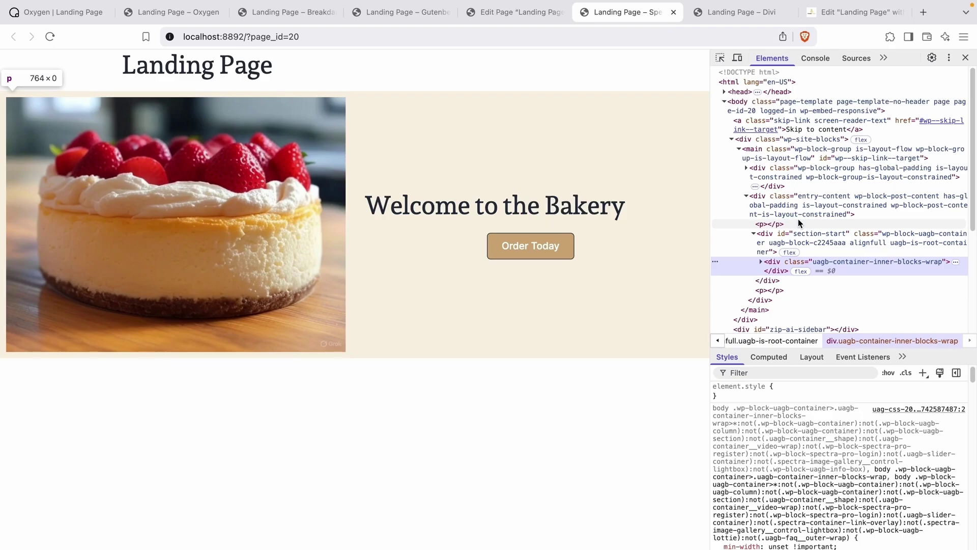
{"action": "left_click", "coordinate": [801, 241]}
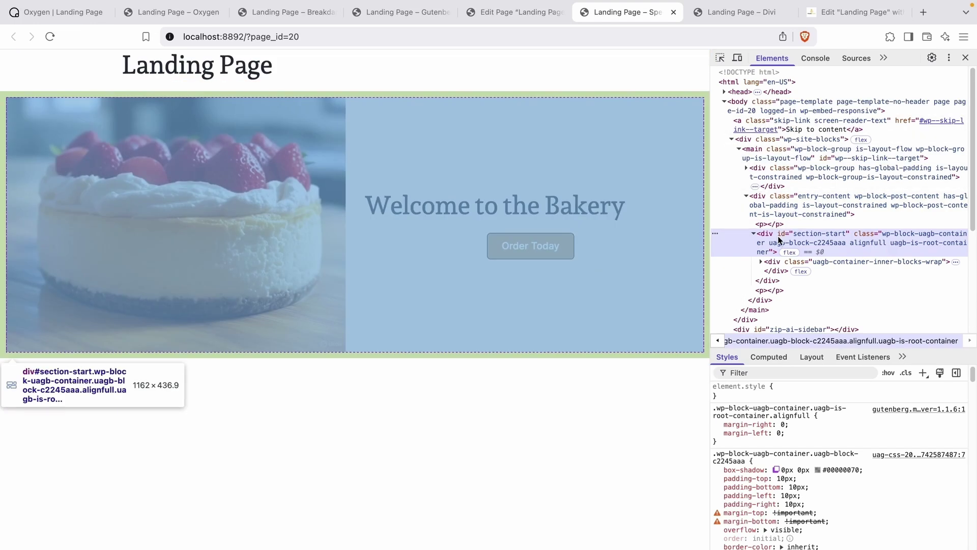
Expand the inner wrapper, image block and figure down to the cheesecake img.
{"action": "left_click", "coordinate": [761, 262]}
{"action": "scroll", "coordinate": [866, 261], "scroll_direction": "down", "scroll_amount": 2}
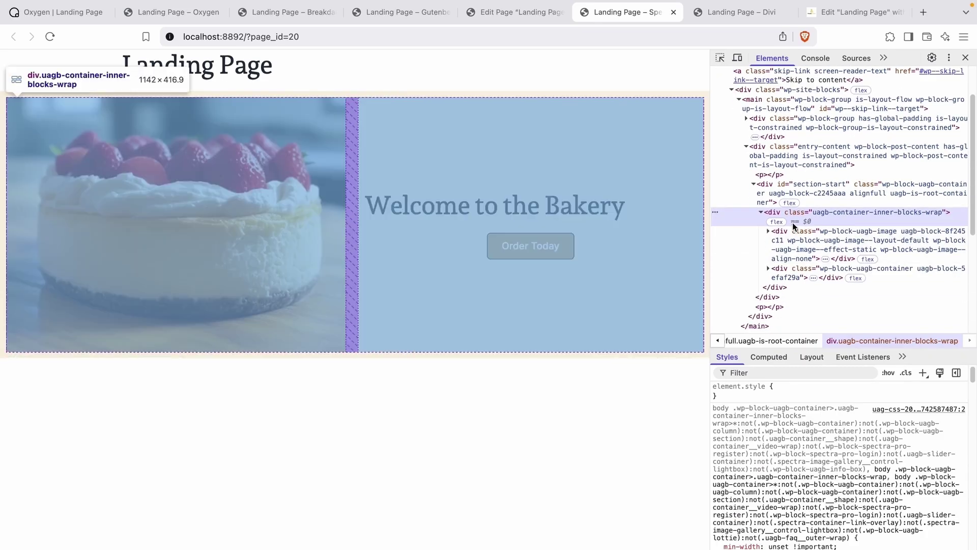
{"action": "left_click", "coordinate": [768, 231]}
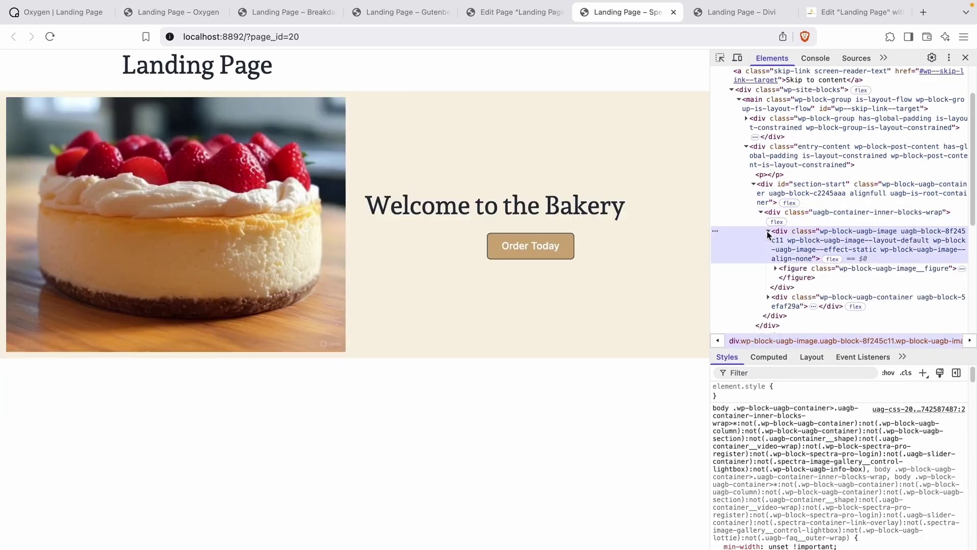
{"action": "left_click", "coordinate": [775, 269]}
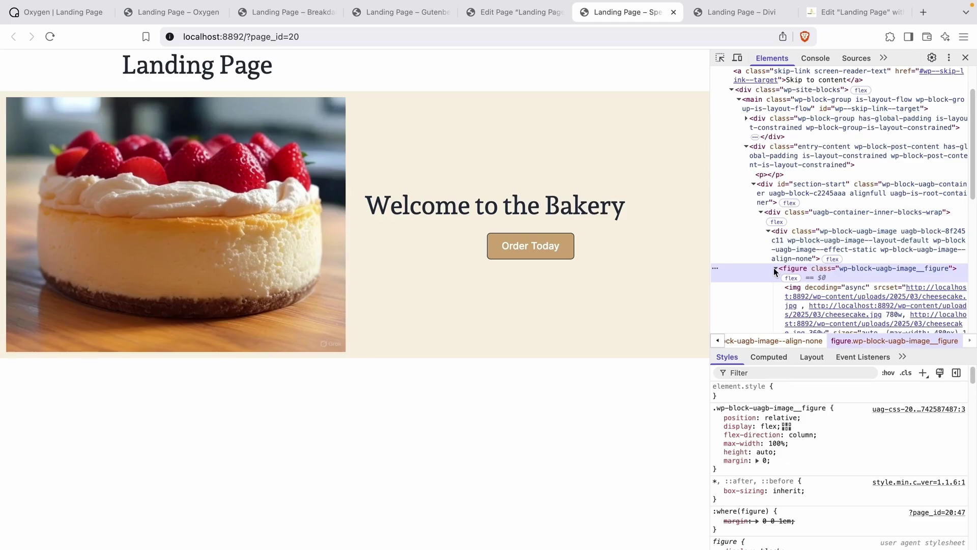
{"action": "scroll", "coordinate": [774, 268], "scroll_direction": "down", "scroll_amount": 3}
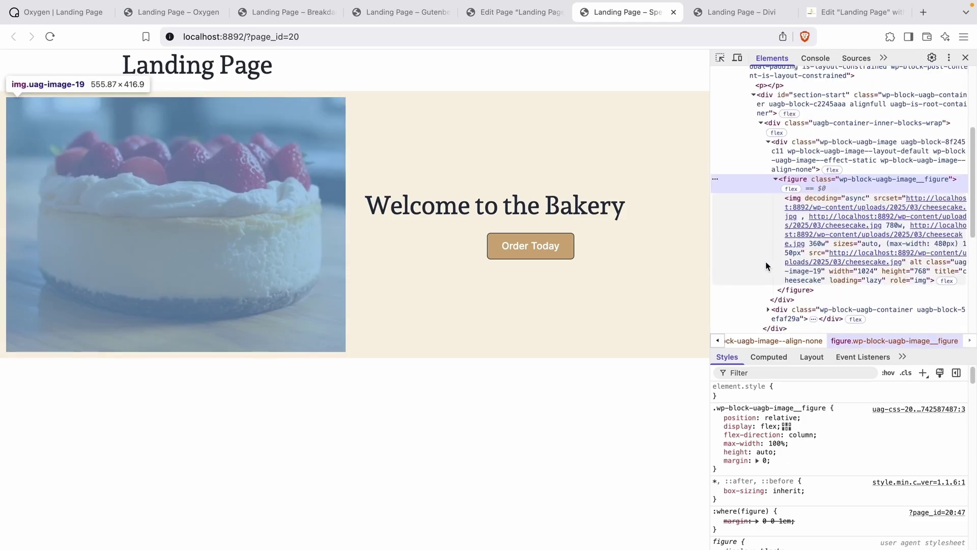
{"action": "left_click", "coordinate": [766, 265]}
{"action": "left_click", "coordinate": [793, 157]}
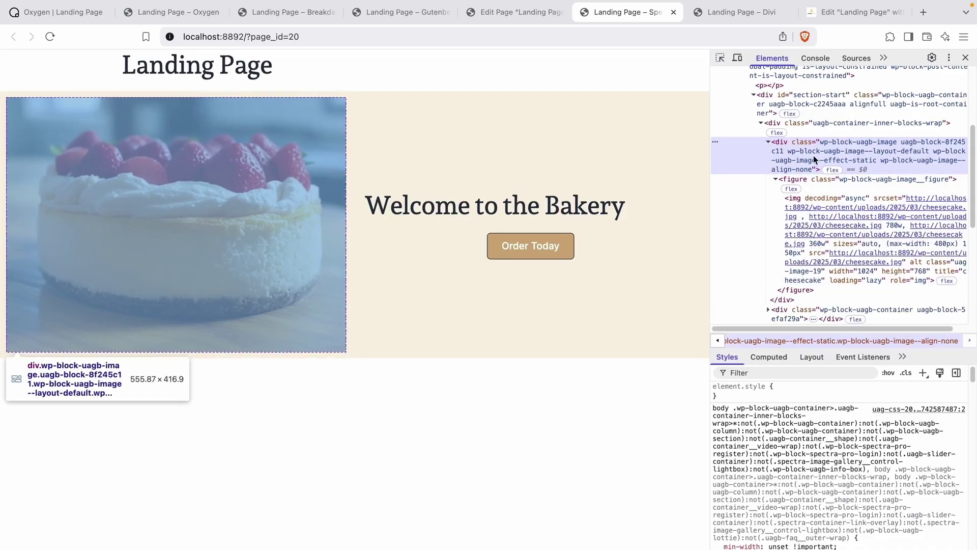
Inspect the 'Welcome to the Bakery' h2 heading and its wrapping container.
{"action": "left_click", "coordinate": [768, 143]}
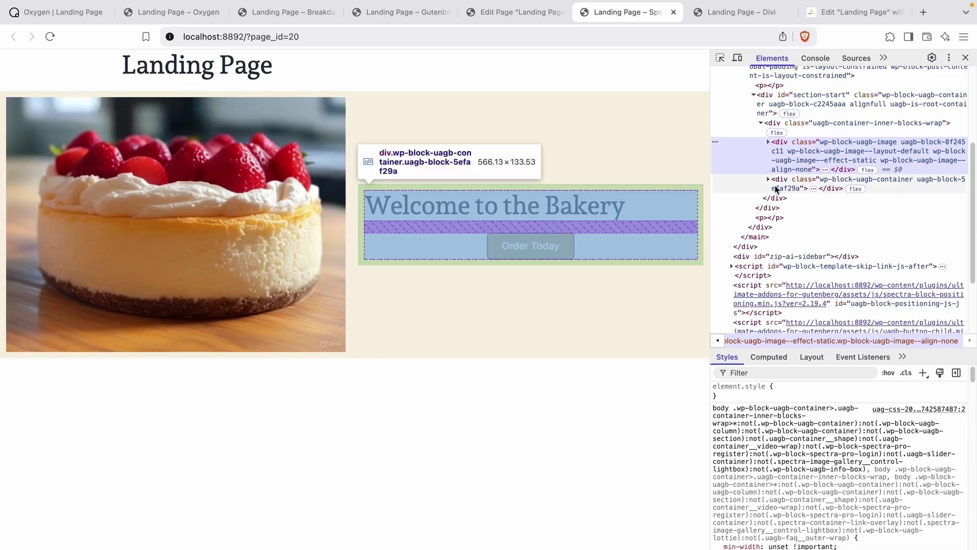
{"action": "left_click", "coordinate": [768, 179]}
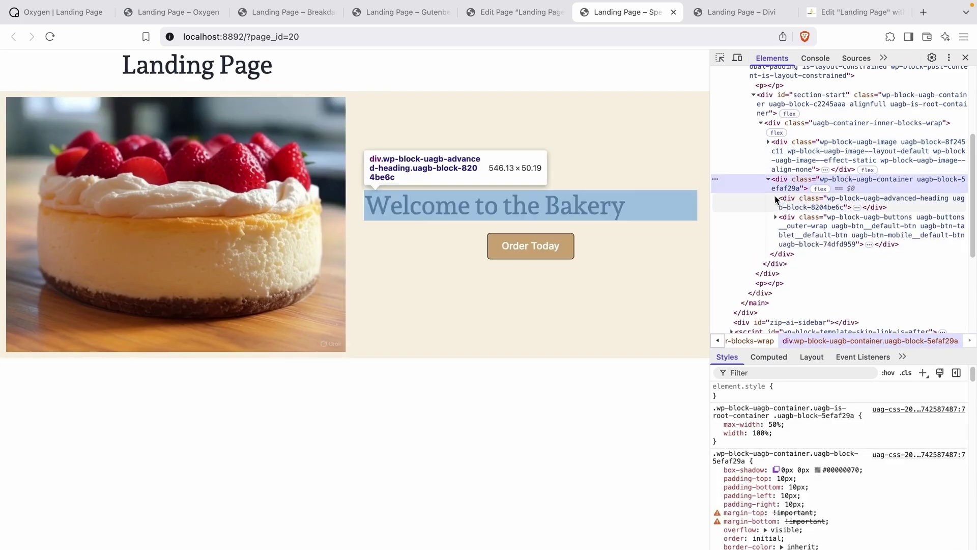
{"action": "left_click", "coordinate": [774, 198]}
{"action": "left_click", "coordinate": [807, 222]}
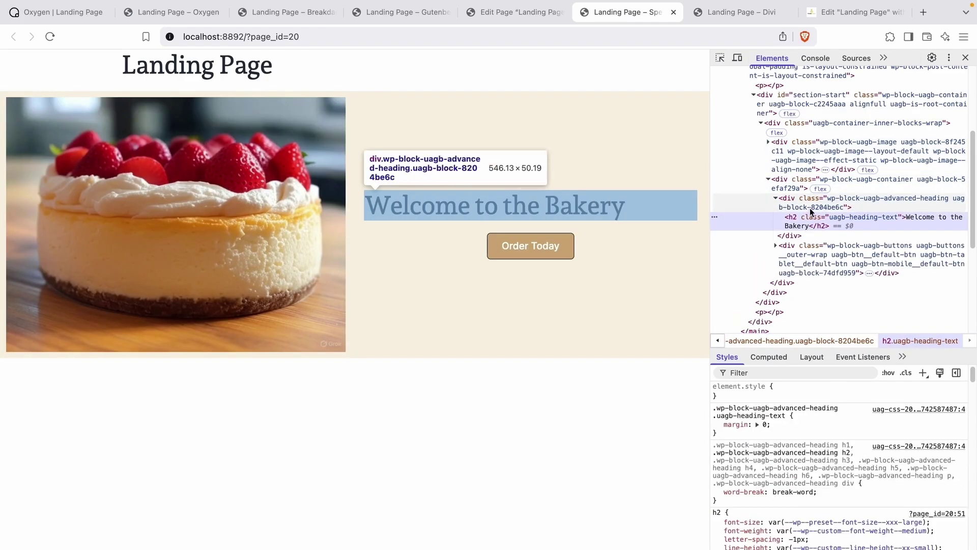
{"action": "left_click", "coordinate": [808, 200]}
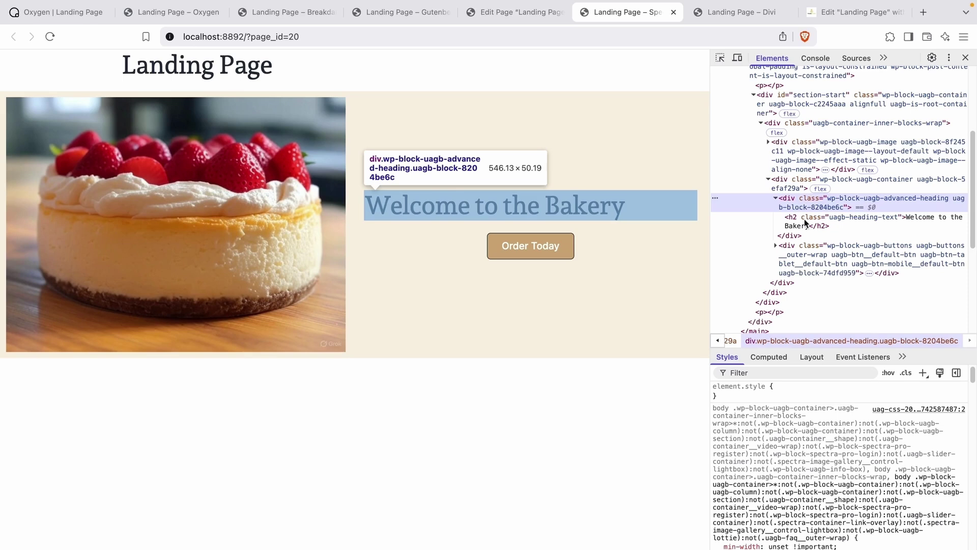
Expand the uagb-buttons container and wrap down to the button's link element.
{"action": "left_click", "coordinate": [776, 246]}
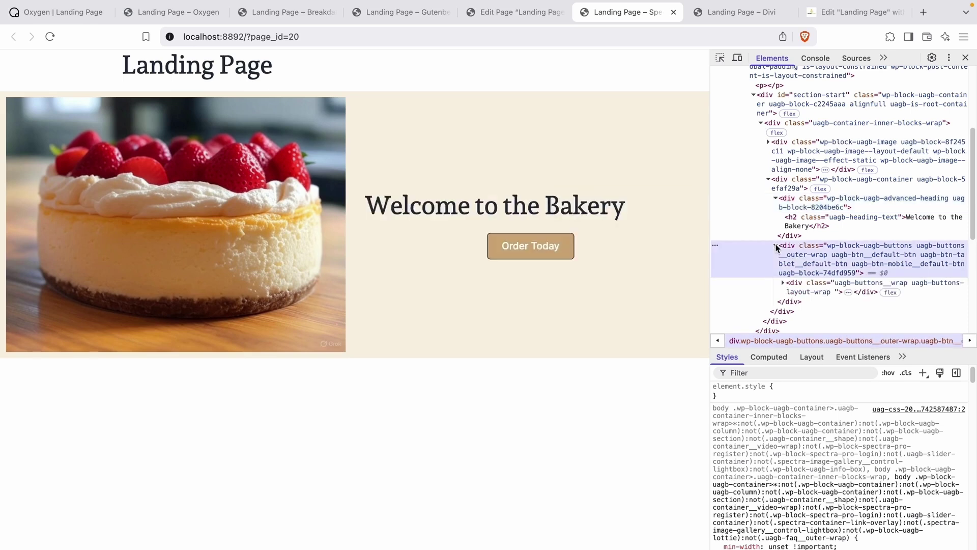
{"action": "left_click", "coordinate": [783, 283]}
{"action": "scroll", "coordinate": [805, 261], "scroll_direction": "down", "scroll_amount": 1}
{"action": "left_click", "coordinate": [790, 285]}
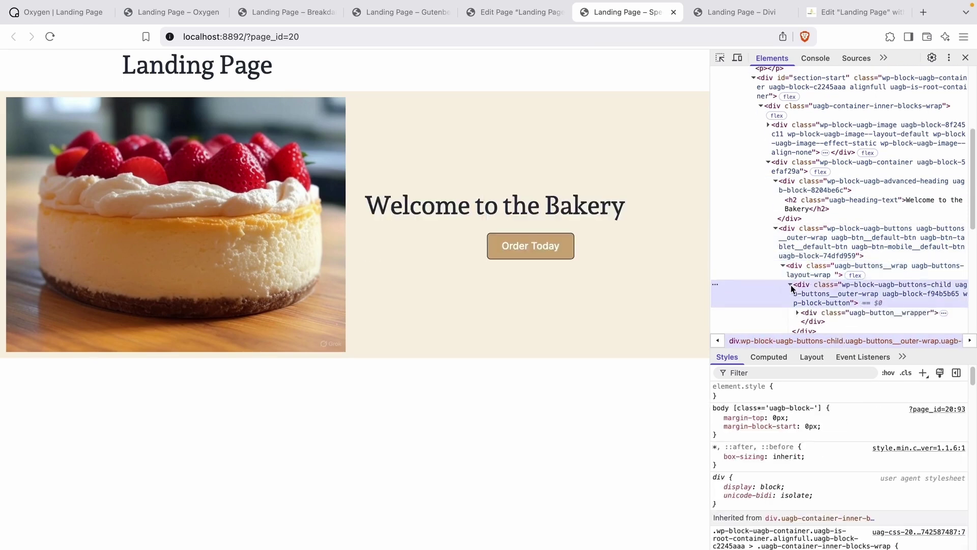
{"action": "scroll", "coordinate": [791, 288], "scroll_direction": "down", "scroll_amount": 1}
{"action": "left_click", "coordinate": [798, 304]}
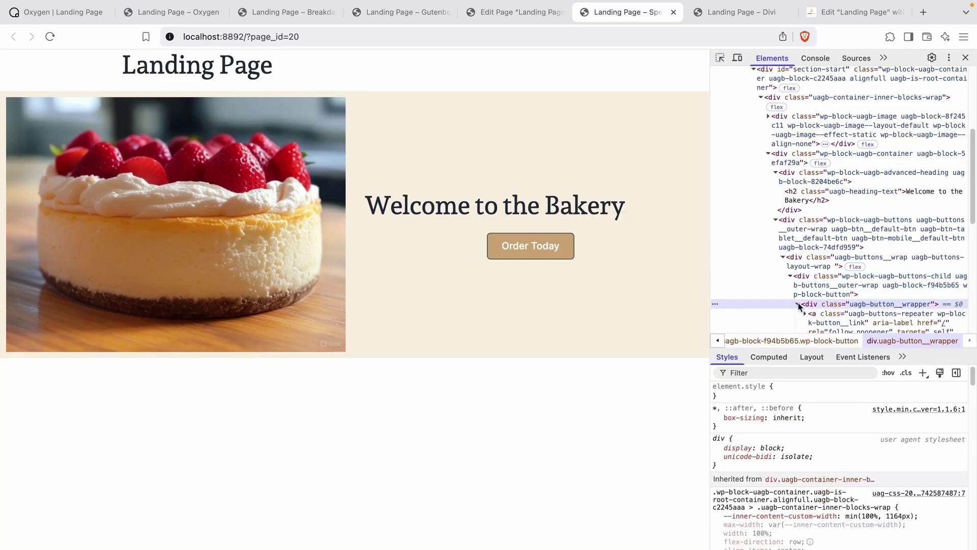
{"action": "left_click", "coordinate": [808, 314]}
Select the button's inner label element, then move to the 'Landing Page – Divi' tab.
{"action": "scroll", "coordinate": [810, 271], "scroll_direction": "down", "scroll_amount": 5}
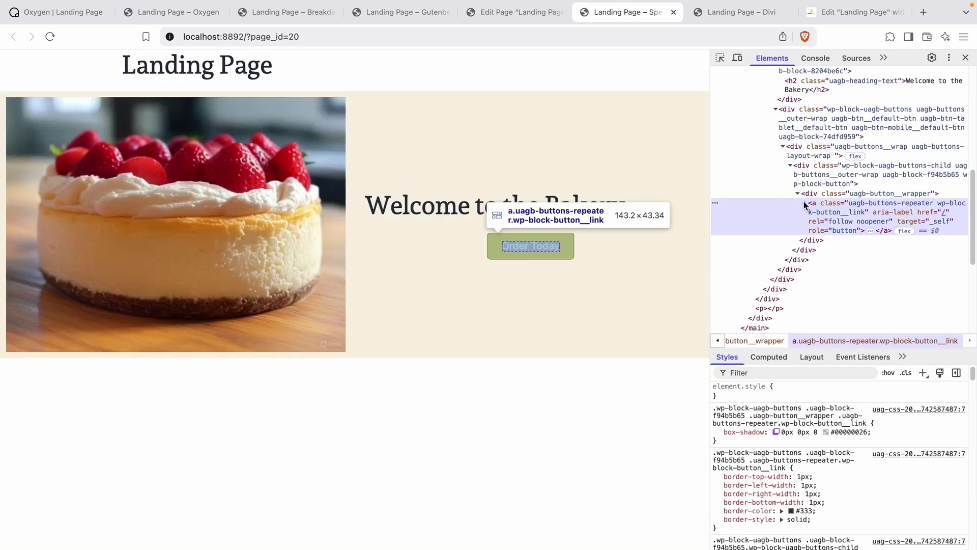
{"action": "left_click", "coordinate": [803, 203]}
{"action": "left_click", "coordinate": [828, 245]}
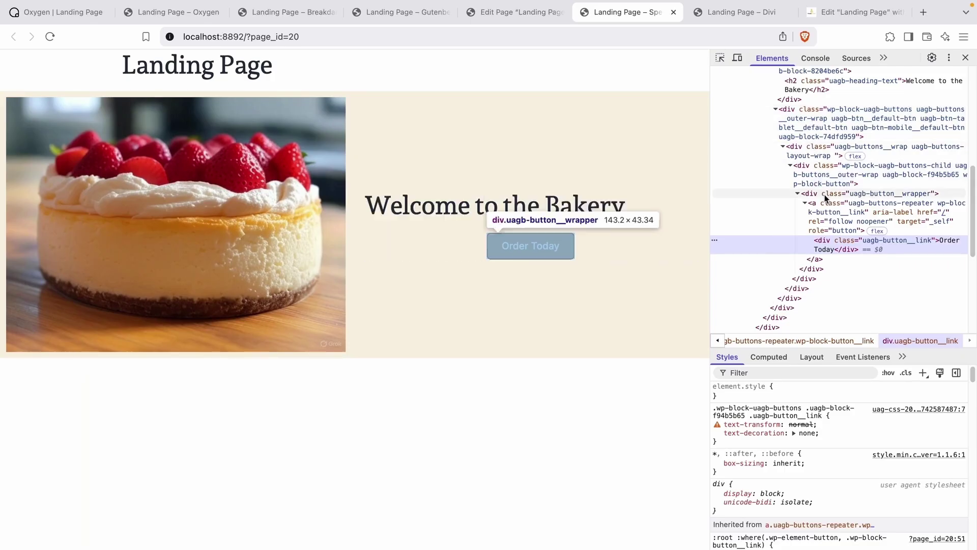
{"action": "scroll", "coordinate": [826, 206], "scroll_direction": "up", "scroll_amount": 3}
{"action": "scroll", "coordinate": [821, 201], "scroll_direction": "down", "scroll_amount": 3}
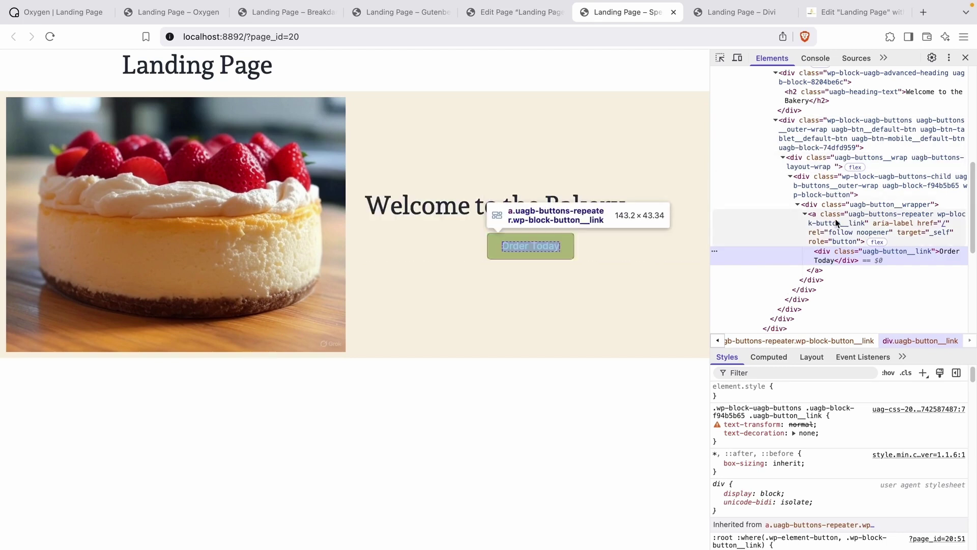
{"action": "left_click", "coordinate": [722, 13]}
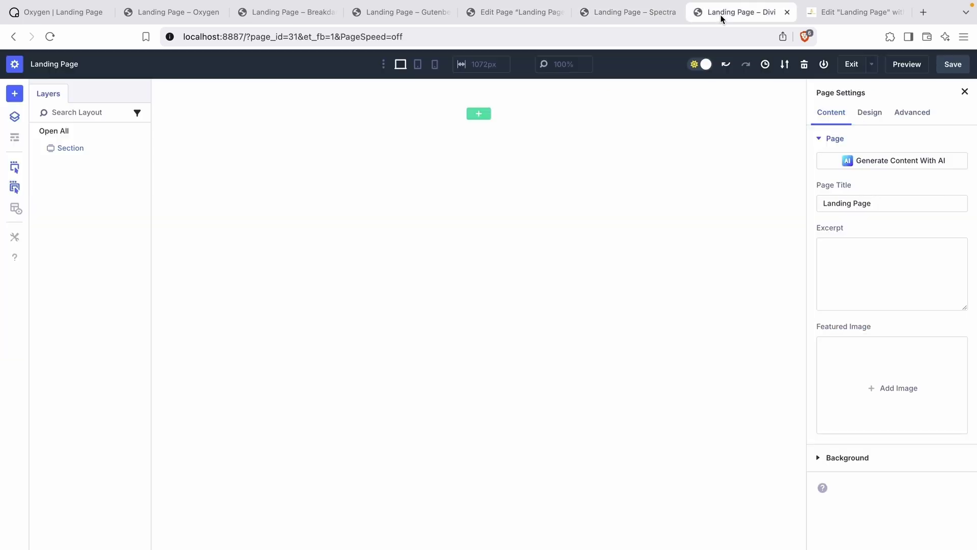
Add a two-column row and place the cheesecake photo in an Image module on the left.
{"action": "left_click", "coordinate": [478, 113]}
{"action": "left_click", "coordinate": [487, 195]}
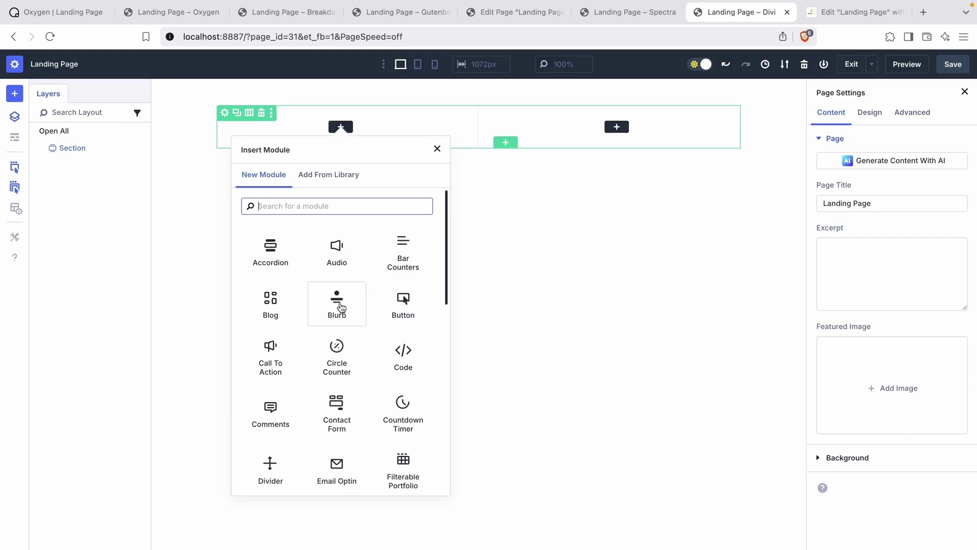
{"action": "type", "text": "imag"}
{"action": "left_click", "coordinate": [288, 268]}
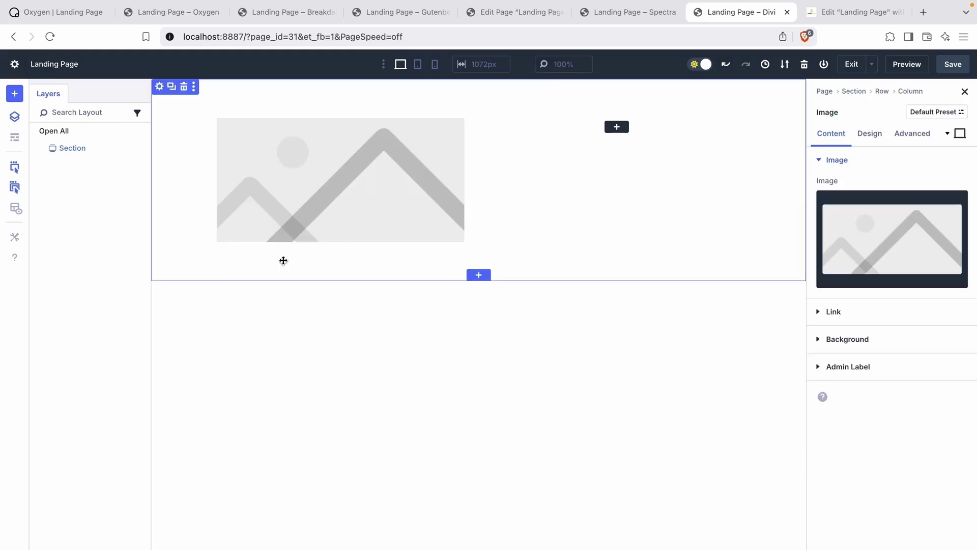
{"action": "left_click", "coordinate": [903, 242]}
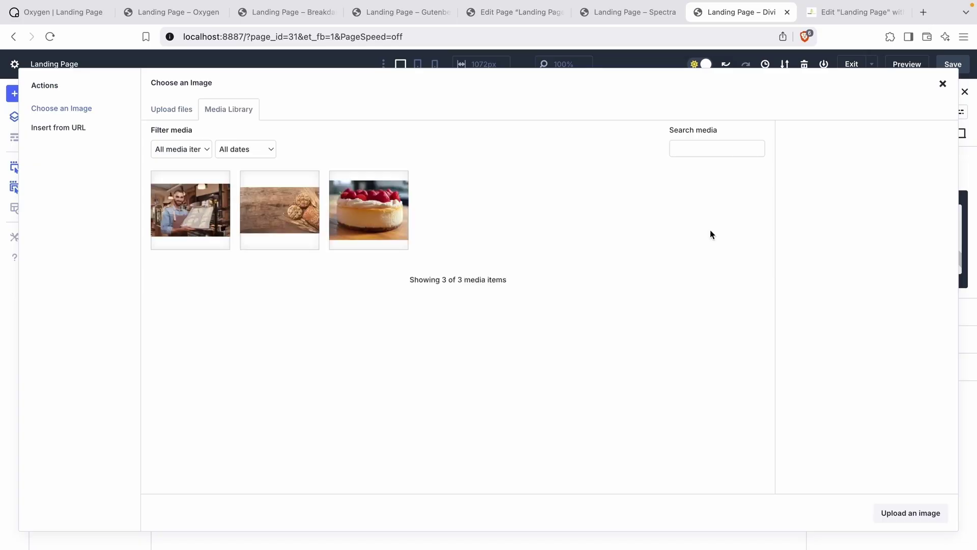
{"action": "left_click", "coordinate": [369, 209]}
{"action": "left_click", "coordinate": [892, 509]}
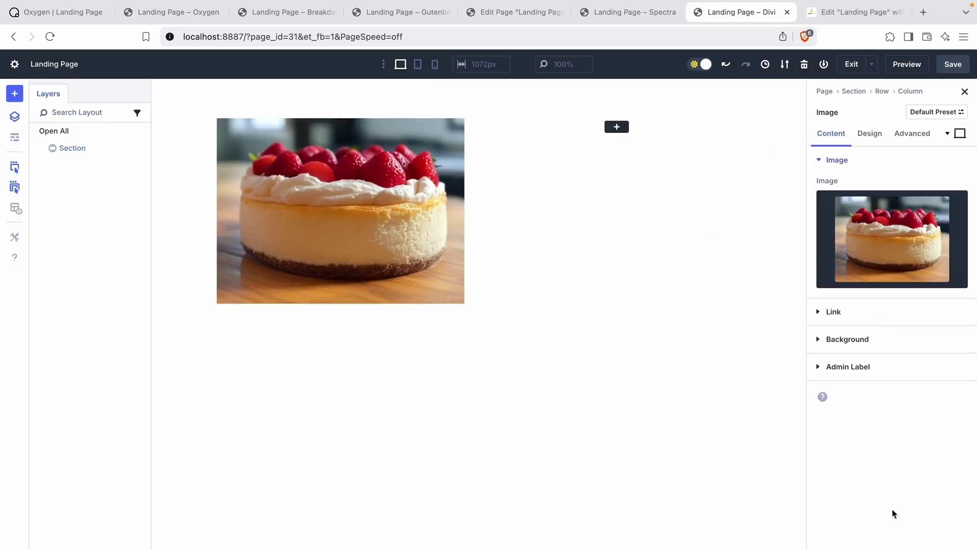
{"action": "left_click", "coordinate": [339, 95]}
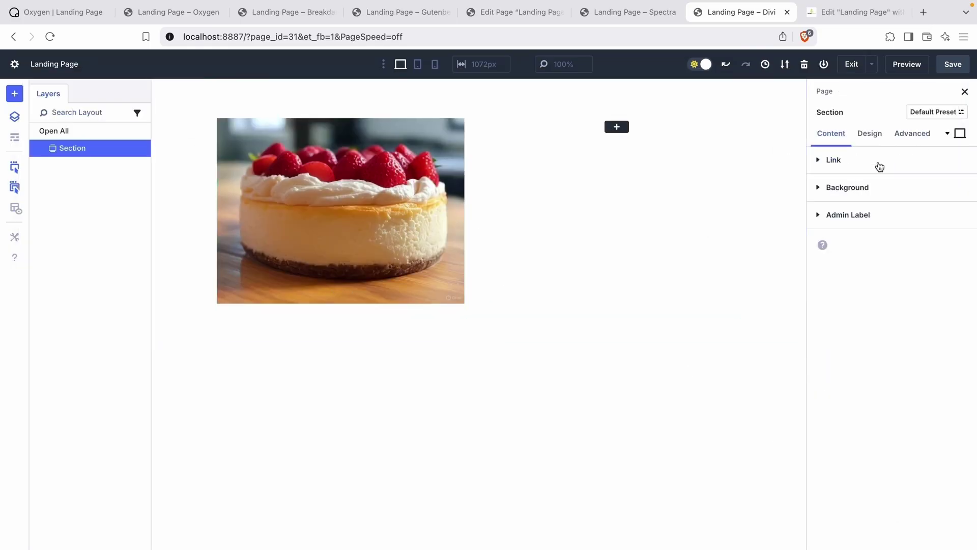
{"action": "left_click", "coordinate": [903, 134]}
Set the section's CSS ID to section-start.
{"action": "left_click", "coordinate": [861, 161]}
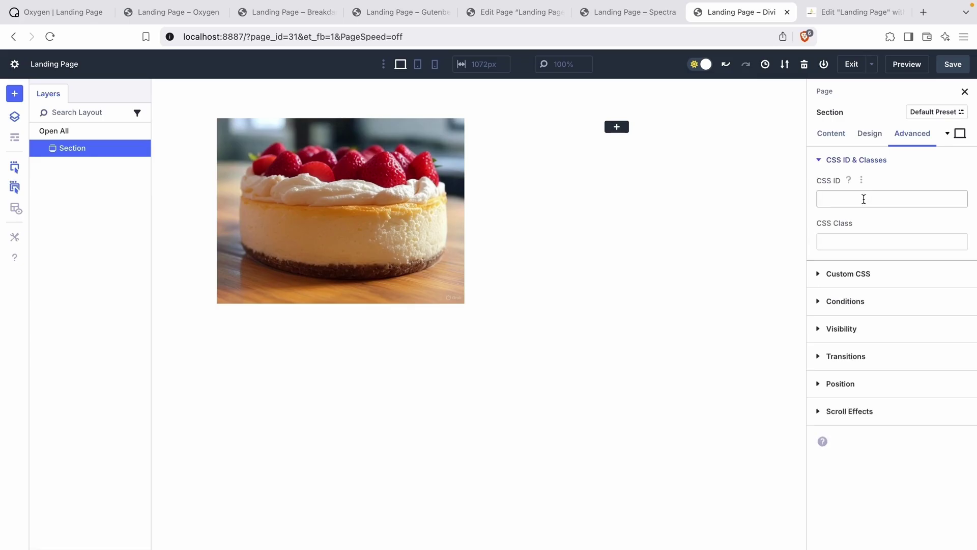
{"action": "left_click", "coordinate": [864, 198]}
{"action": "type", "text": "section-star"}
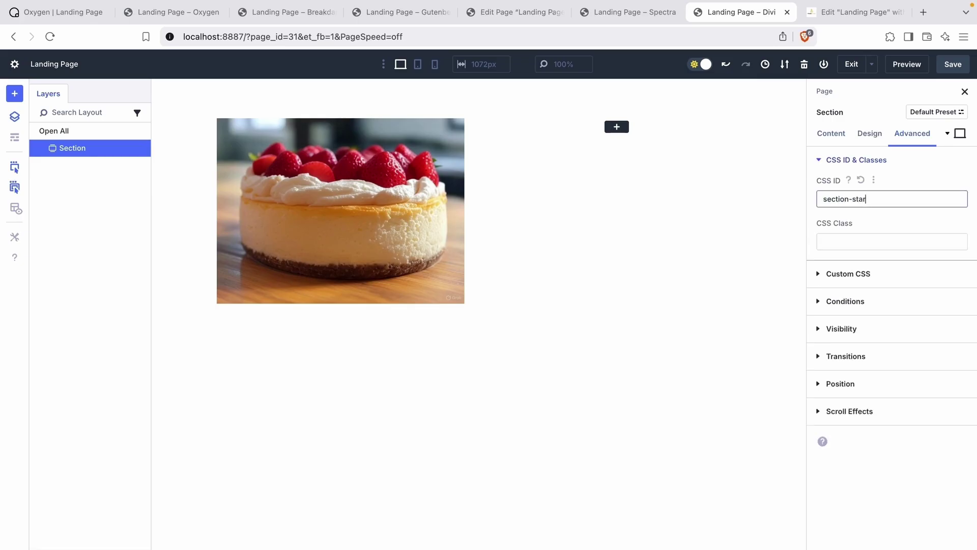
{"action": "type", "text": "t"}
{"action": "left_click", "coordinate": [869, 133]}
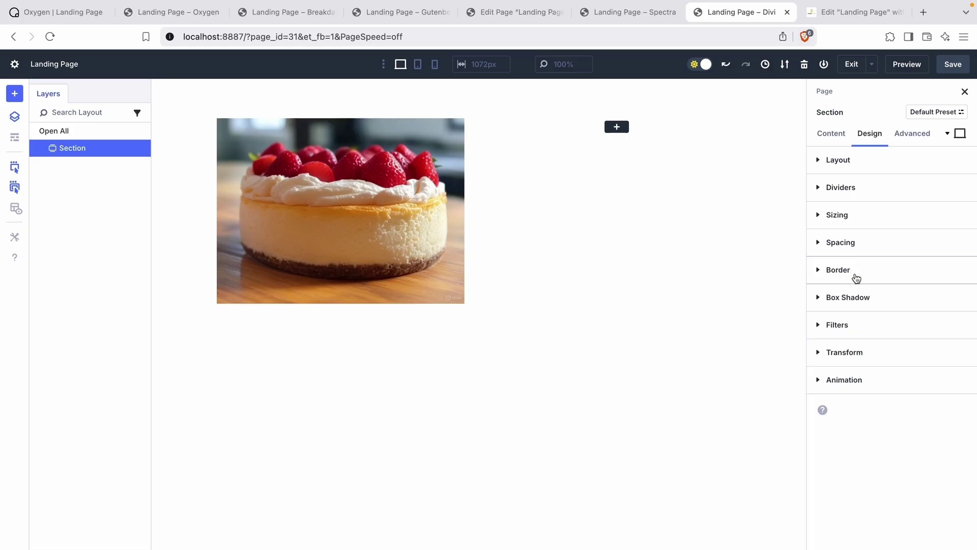
Give the section a pale peach #F2DCC9 background colour.
{"action": "left_click", "coordinate": [829, 133]}
{"action": "left_click", "coordinate": [864, 196]}
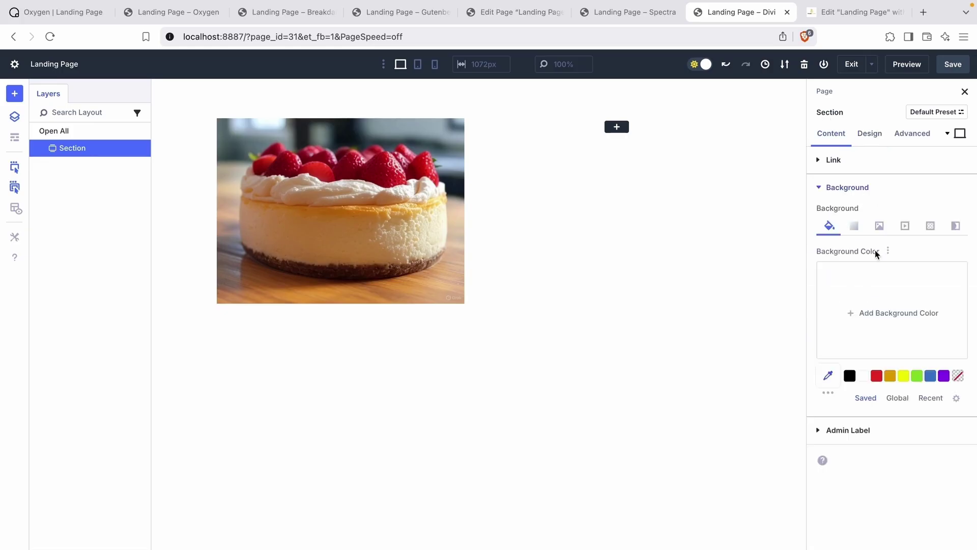
{"action": "left_click", "coordinate": [870, 313]}
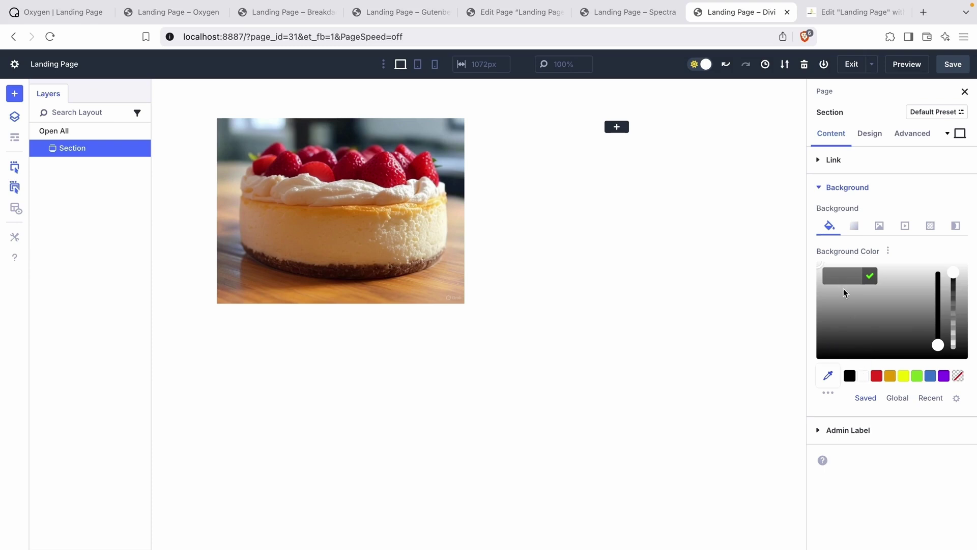
{"action": "left_click", "coordinate": [864, 298]}
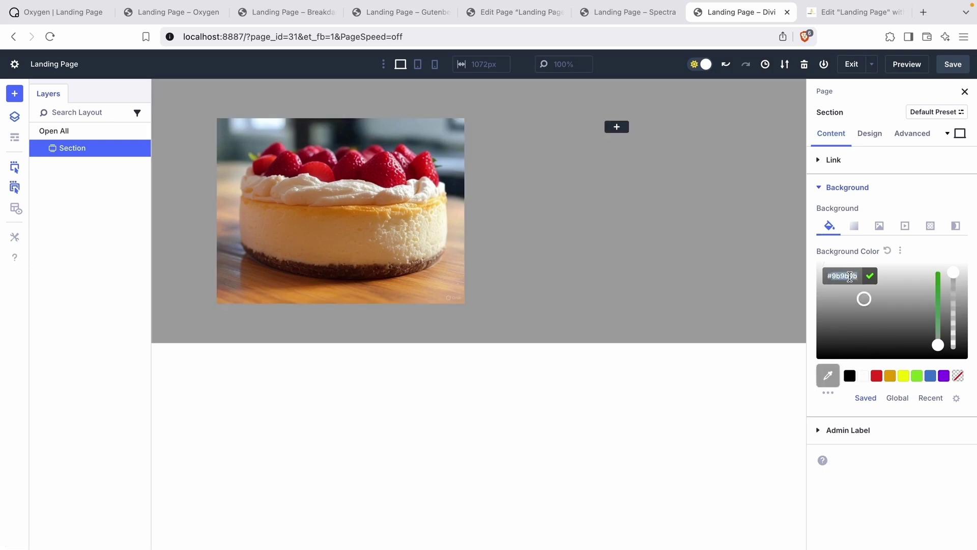
{"action": "left_click", "coordinate": [877, 302]}
{"action": "type", "text": "#c9a16f"}
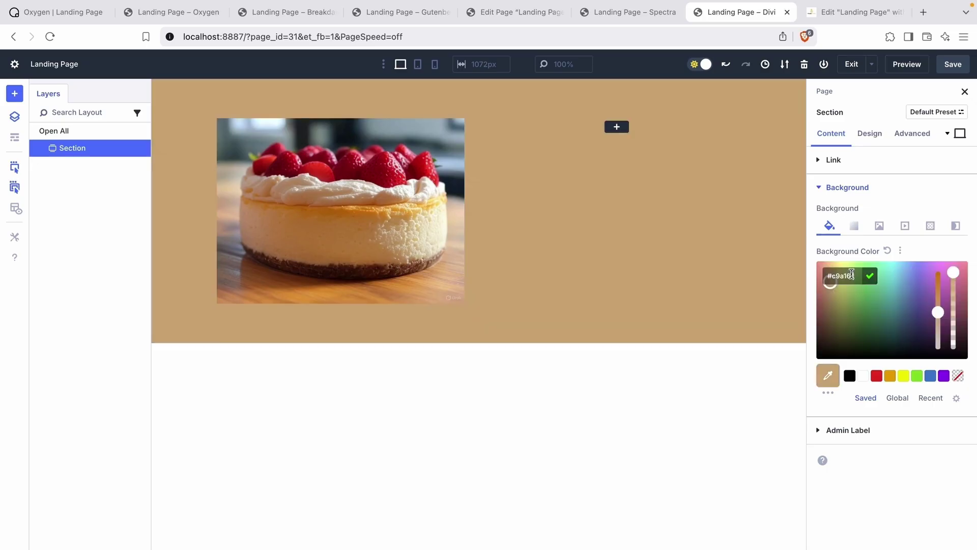
{"action": "left_click", "coordinate": [870, 275]}
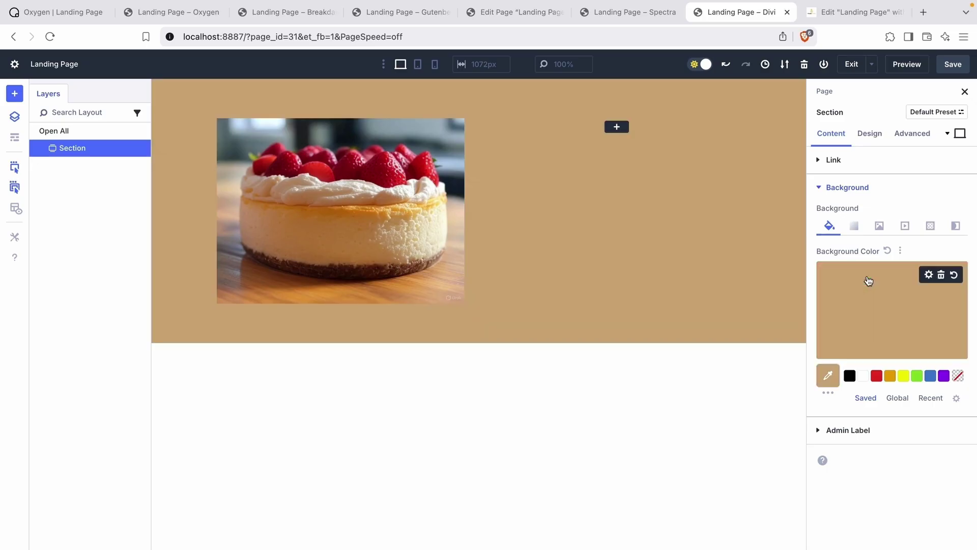
{"action": "left_click", "coordinate": [870, 315]}
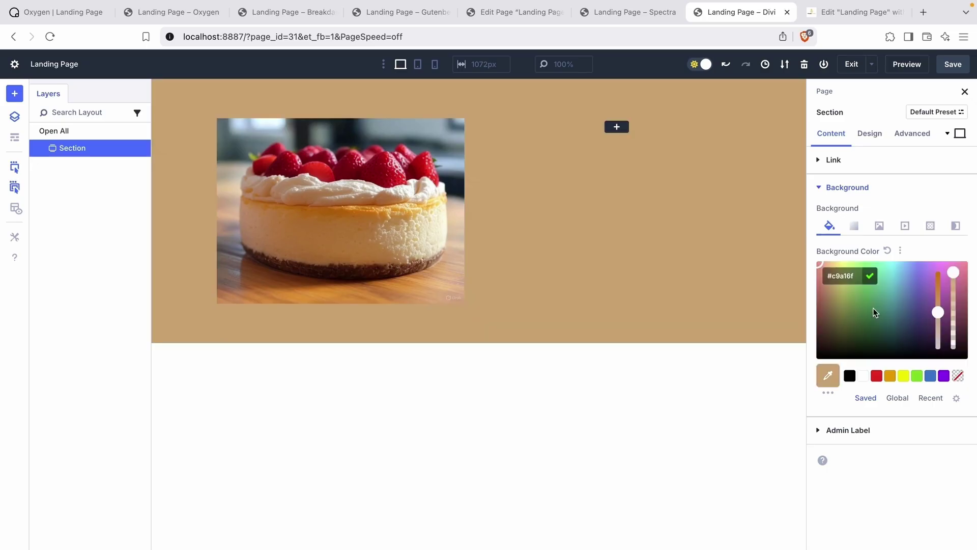
{"action": "left_click_drag", "start_coordinate": [939, 310], "coordinate": [938, 336]}
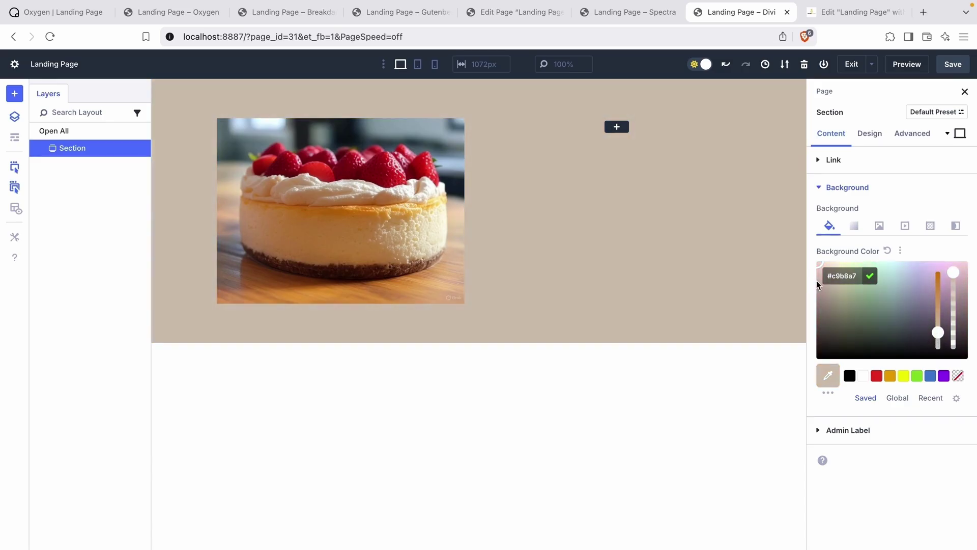
{"action": "mouse_move", "coordinate": [820, 264]}
{"action": "left_mouse_down"}
{"action": "mouse_move", "coordinate": [825, 277]}
{"action": "mouse_move", "coordinate": [828, 265]}
{"action": "left_mouse_up"}
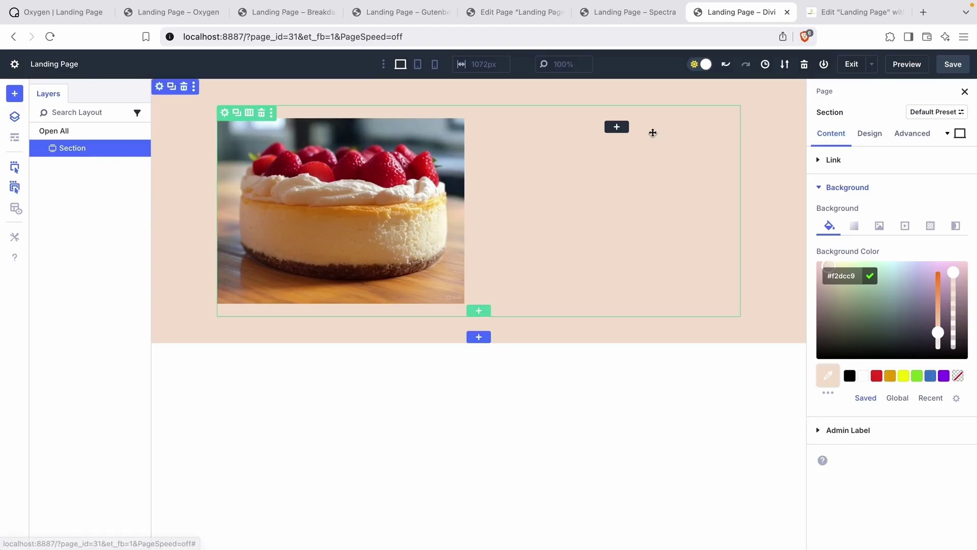
Add a Heading module in the right column reading 'Welcome to the Bakery!'.
{"action": "left_click", "coordinate": [616, 127]}
{"action": "type", "text": "h"}
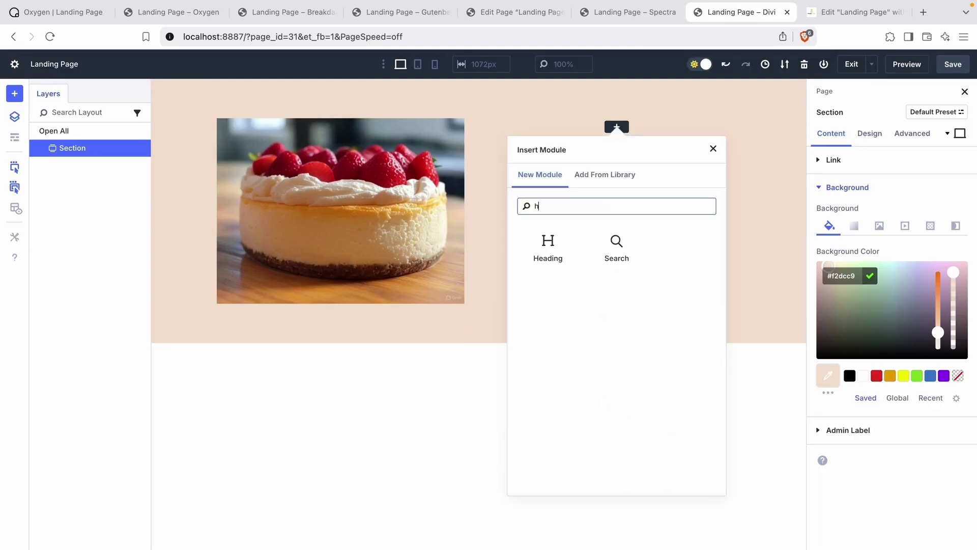
{"action": "left_click", "coordinate": [549, 255]}
{"action": "triple_click", "coordinate": [595, 125]}
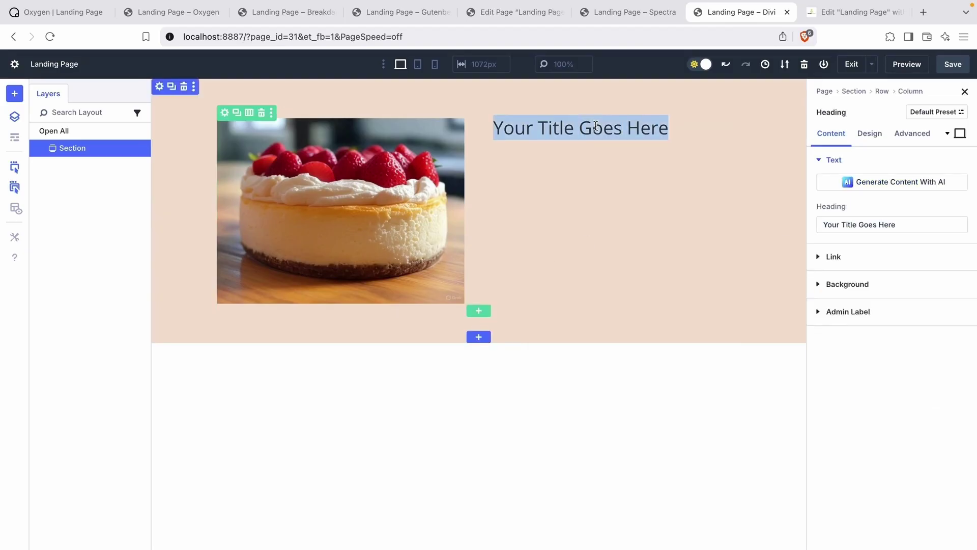
{"action": "type", "text": "Welcome to th"}
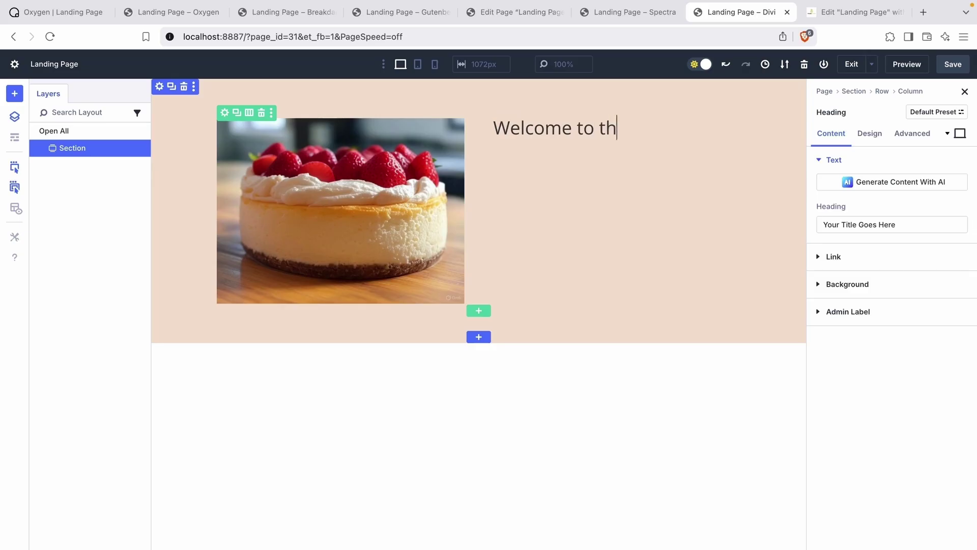
{"action": "type", "text": "e Bakery!"}
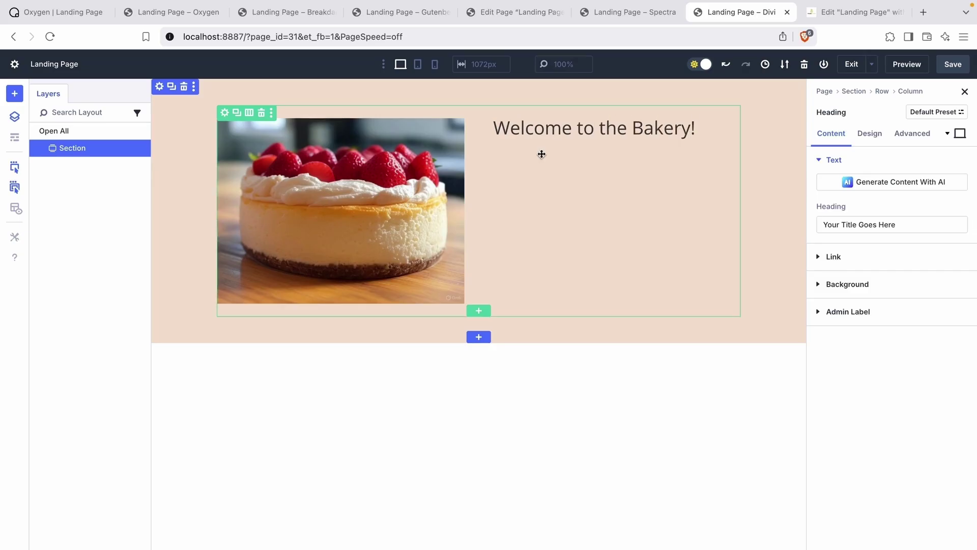
{"action": "left_click", "coordinate": [541, 153]}
Insert a Button module beneath the heading and select its Click Here label.
{"action": "left_click", "coordinate": [624, 136]}
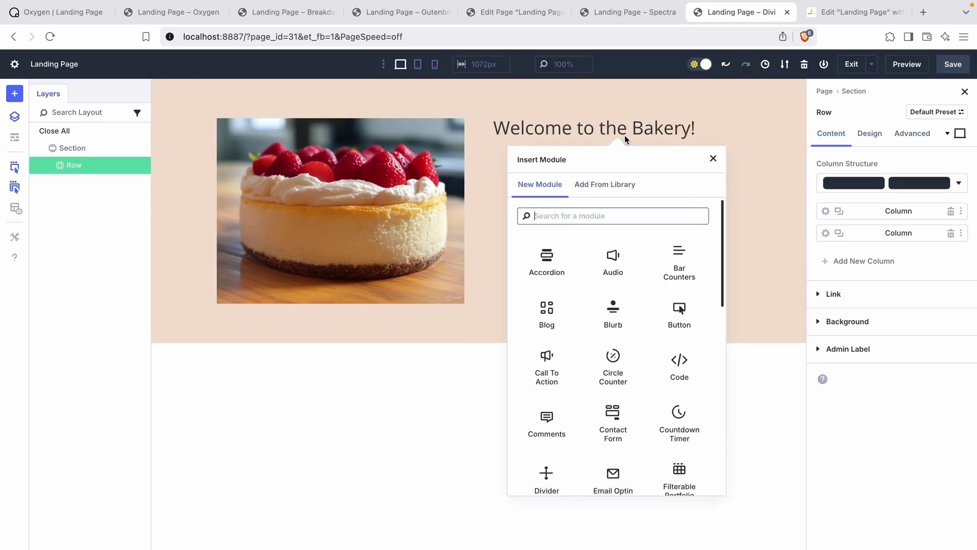
{"action": "type", "text": "button"}
{"action": "left_click", "coordinate": [547, 257]}
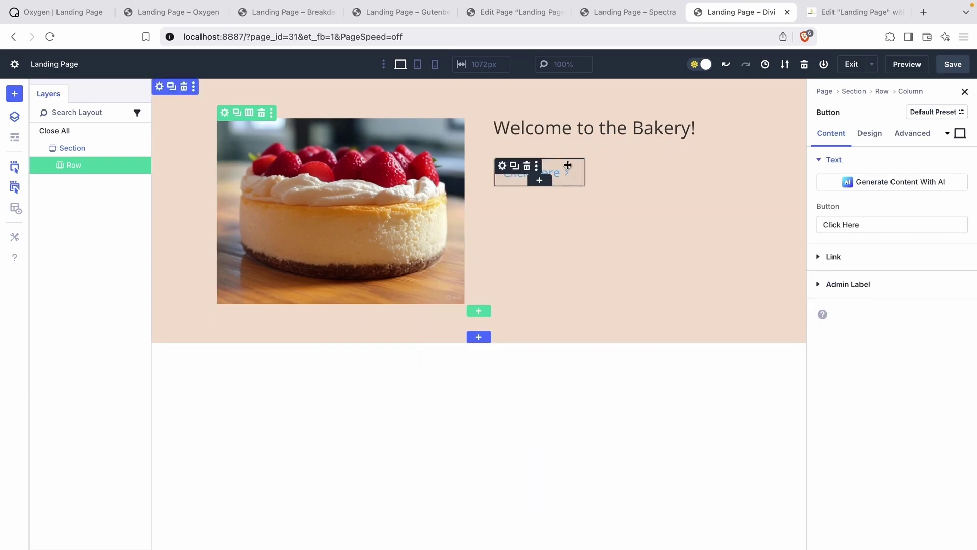
{"action": "left_click_drag", "start_coordinate": [823, 224], "coordinate": [860, 224]}
Relabel the button 'Order Today' and set its link URL to /.
{"action": "type", "text": "Order"}
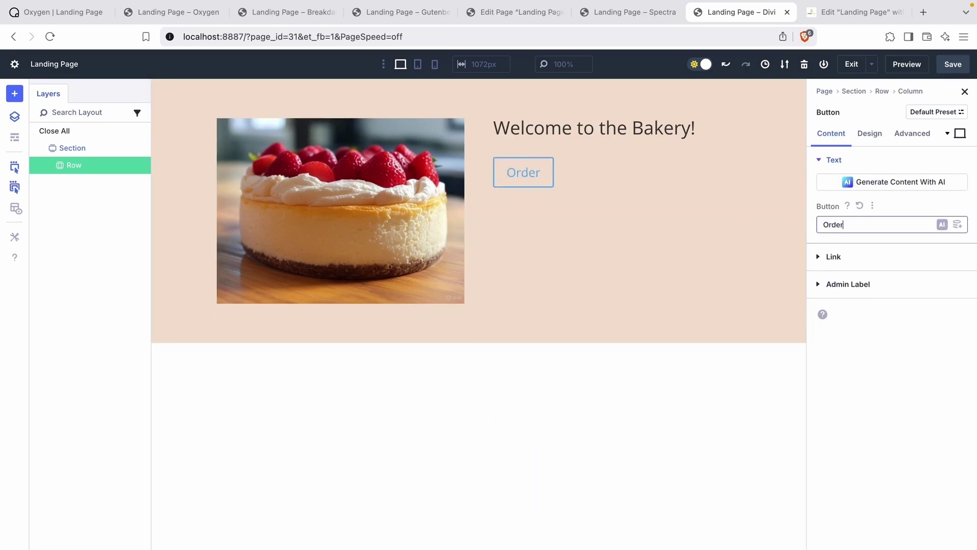
{"action": "type", "text": " Today"}
{"action": "left_click", "coordinate": [894, 256]}
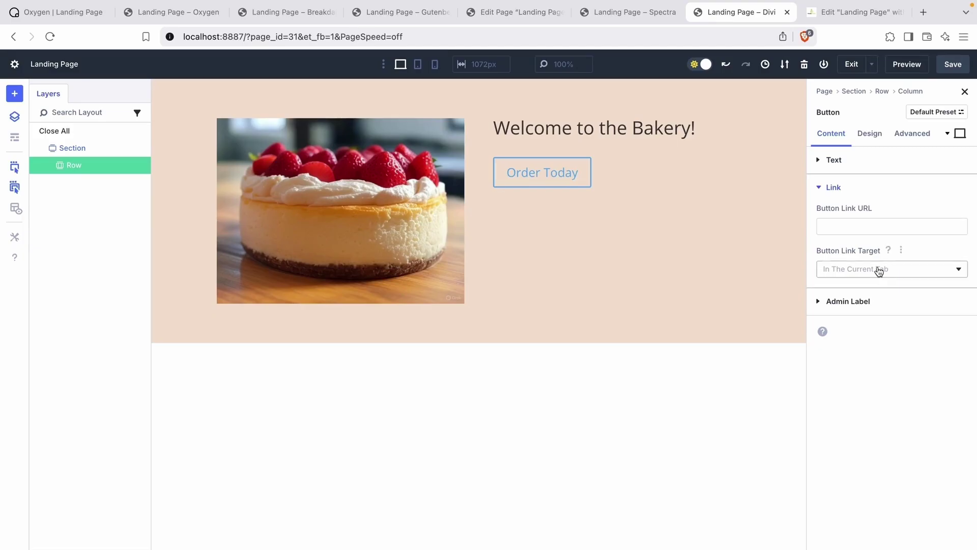
{"action": "left_click", "coordinate": [869, 224]}
{"action": "type", "text": "/"}
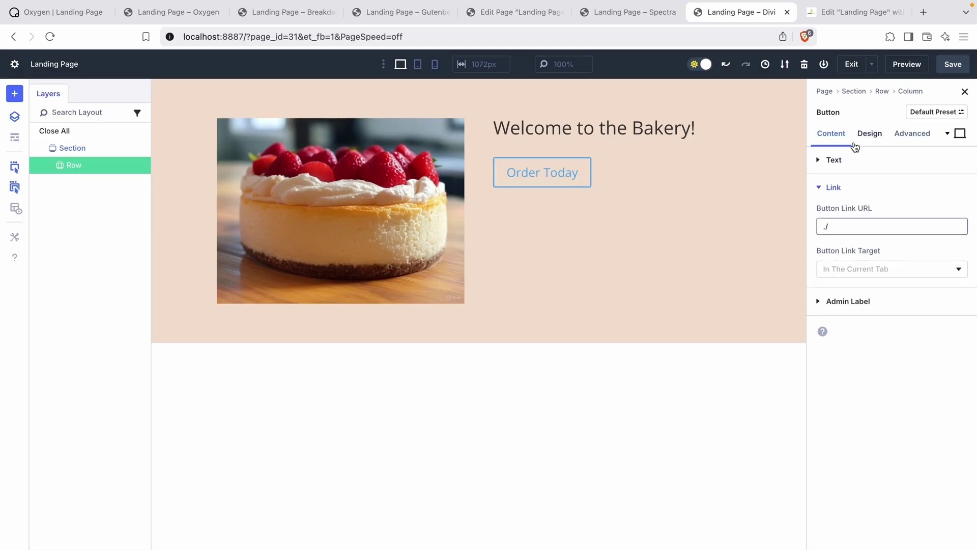
{"action": "left_click", "coordinate": [869, 136]}
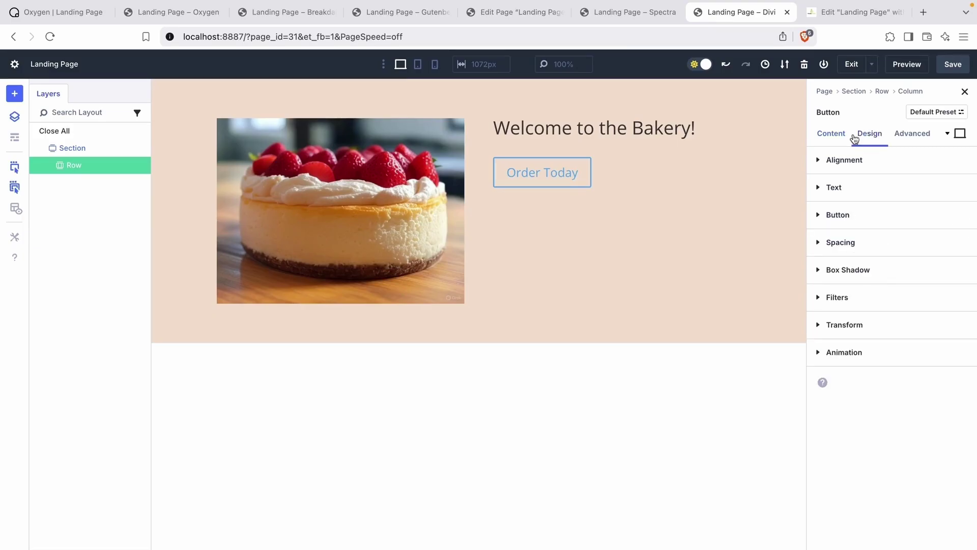
{"action": "left_click", "coordinate": [835, 135]}
{"action": "left_click", "coordinate": [860, 162]}
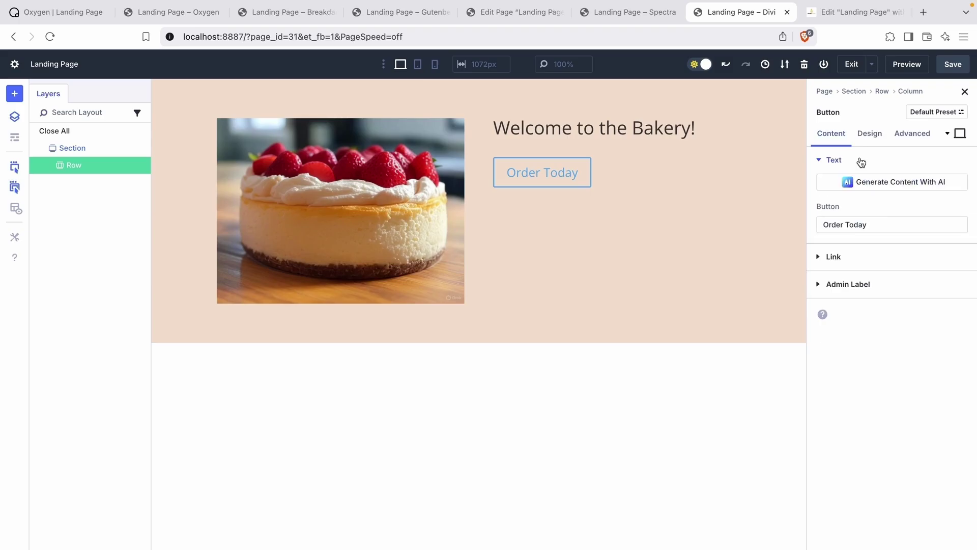
Enable custom button styles and give the button a tan #c9a16f background.
{"action": "left_click", "coordinate": [871, 134]}
{"action": "left_click", "coordinate": [859, 216]}
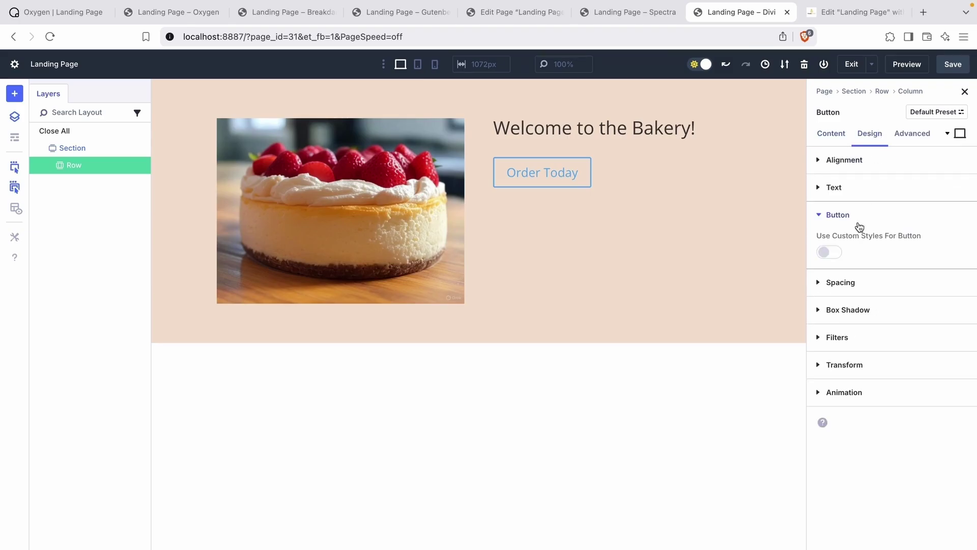
{"action": "left_click", "coordinate": [829, 252]}
{"action": "left_click", "coordinate": [865, 281]}
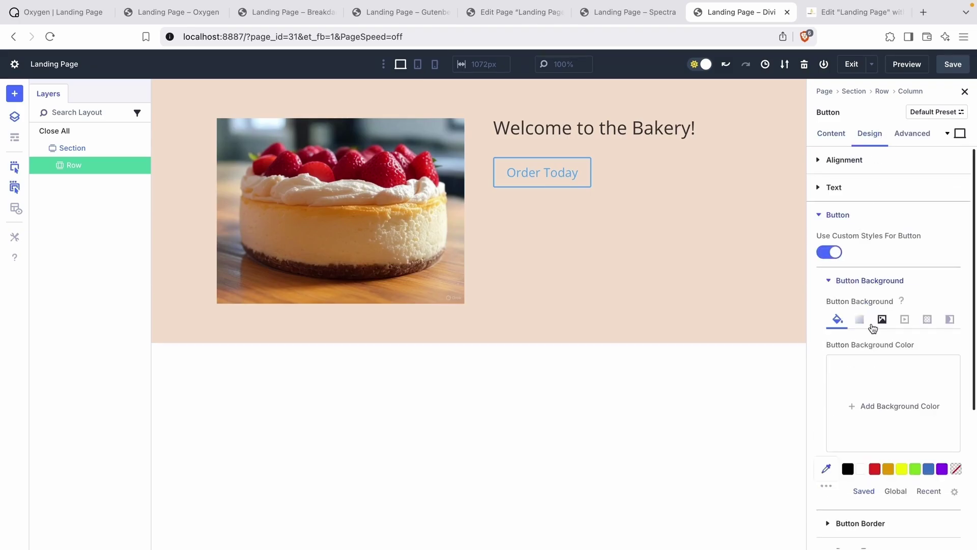
{"action": "left_click", "coordinate": [869, 400]}
{"action": "key", "text": "super+v"}
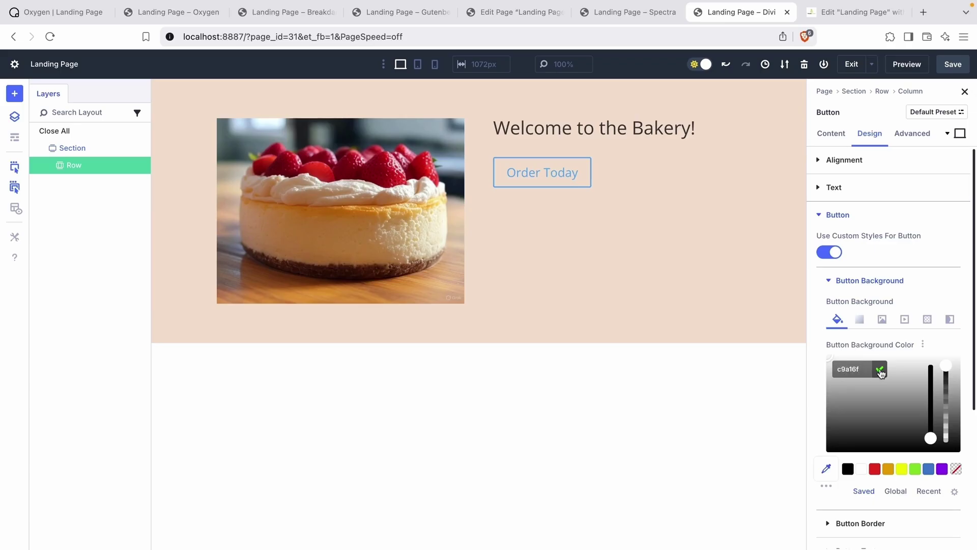
{"action": "left_click", "coordinate": [880, 369]}
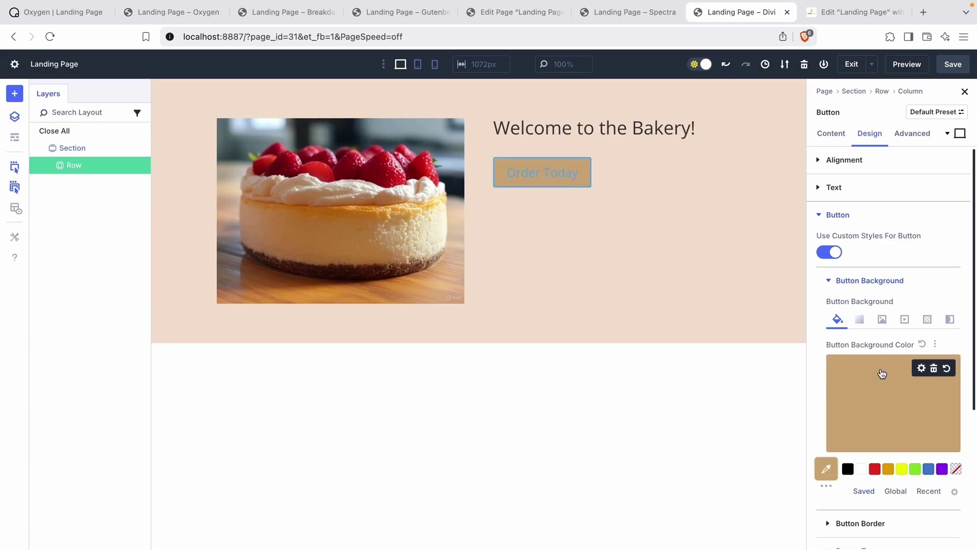
{"action": "left_click", "coordinate": [867, 281]}
Make the button text white and give it a black border.
{"action": "left_click", "coordinate": [866, 337]}
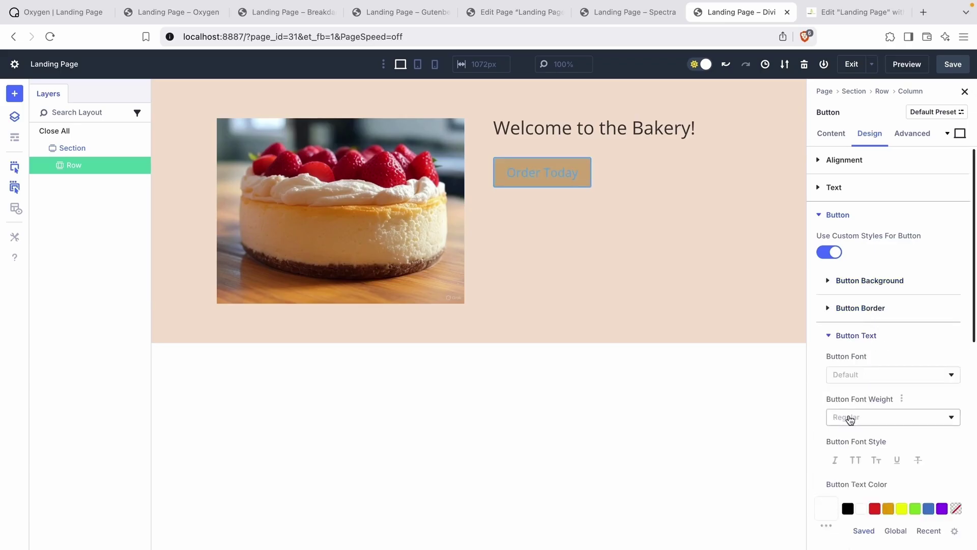
{"action": "scroll", "coordinate": [849, 443], "scroll_direction": "down", "scroll_amount": 1}
{"action": "left_click", "coordinate": [859, 493]}
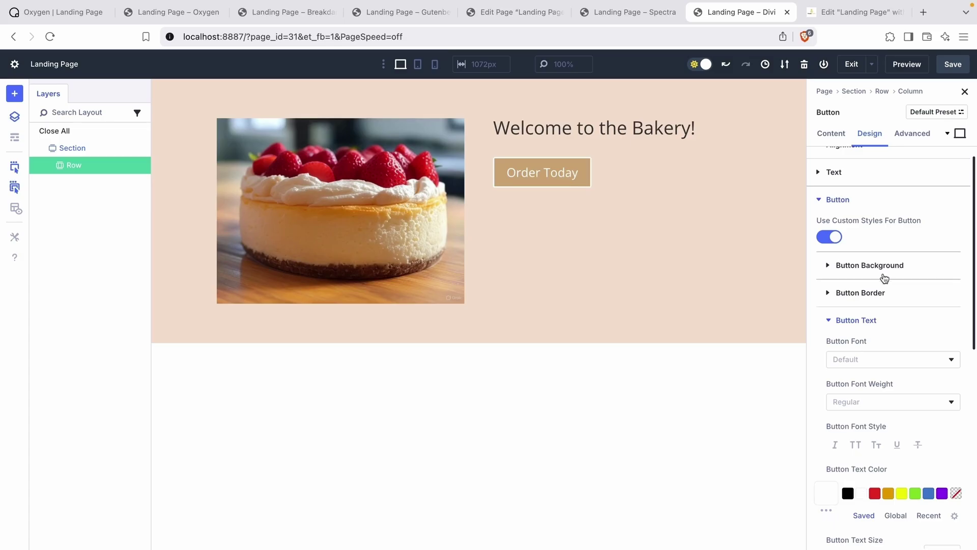
{"action": "left_click", "coordinate": [878, 319]}
{"action": "left_click", "coordinate": [879, 307]}
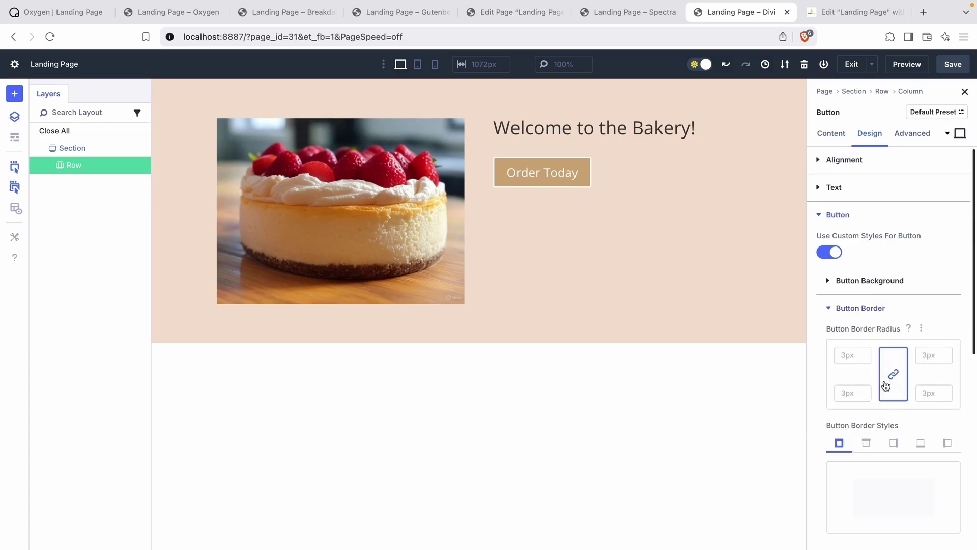
{"action": "scroll", "coordinate": [865, 438], "scroll_direction": "down", "scroll_amount": 7}
{"action": "left_click", "coordinate": [848, 266]}
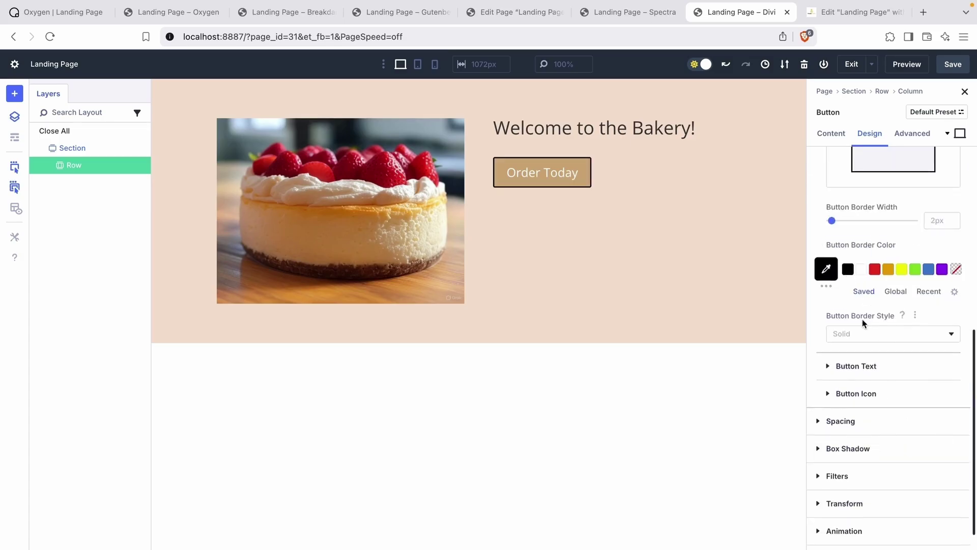
{"action": "scroll", "coordinate": [862, 319], "scroll_direction": "up", "scroll_amount": 6}
{"action": "left_click", "coordinate": [700, 212]}
{"action": "left_click", "coordinate": [657, 128]}
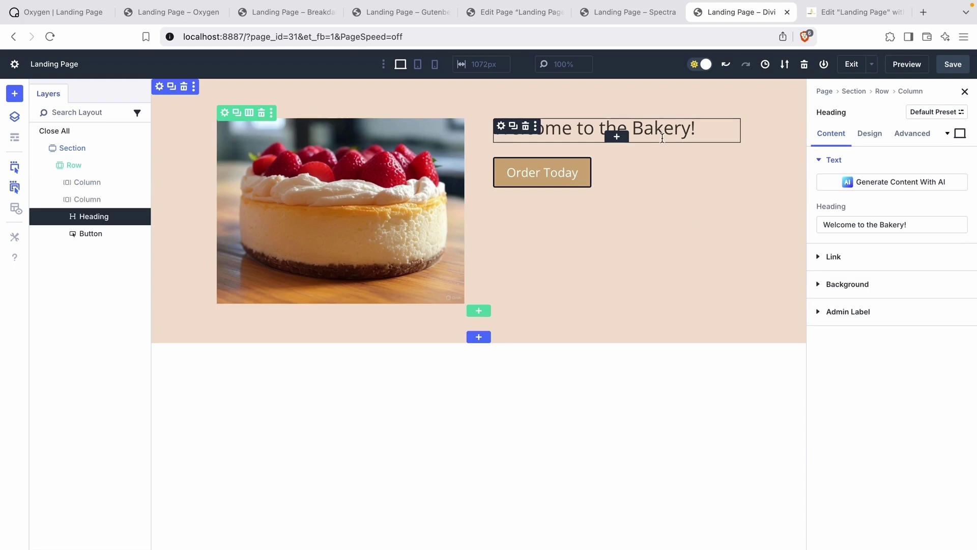
Select the heading's column and review its design and background settings.
{"action": "left_click", "coordinate": [535, 127]}
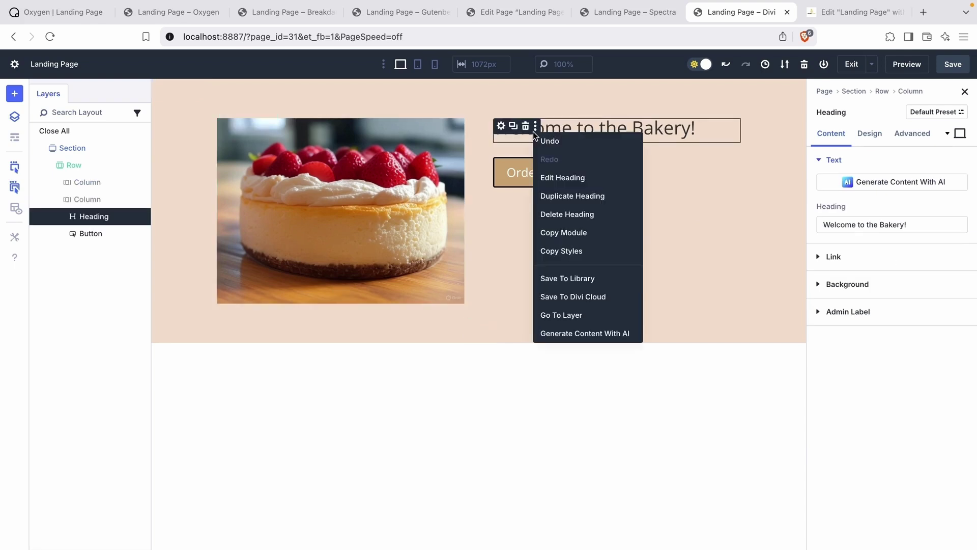
{"action": "left_click", "coordinate": [904, 92]}
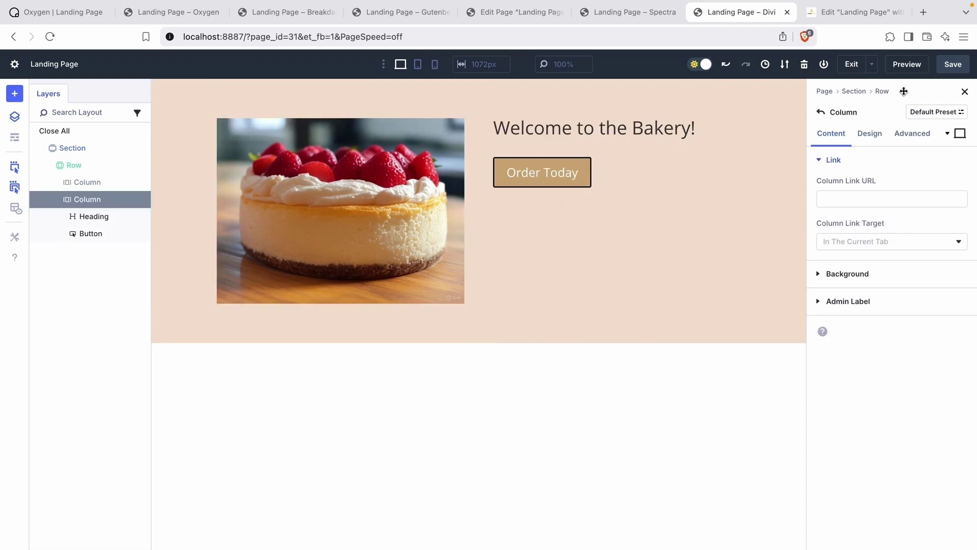
{"action": "left_click", "coordinate": [869, 133]}
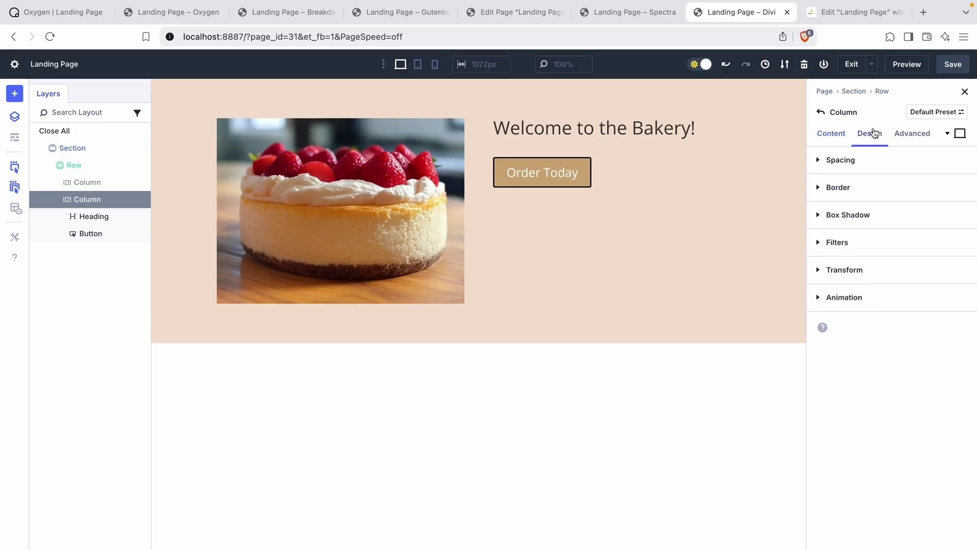
{"action": "left_click", "coordinate": [831, 133]}
{"action": "left_click", "coordinate": [849, 274]}
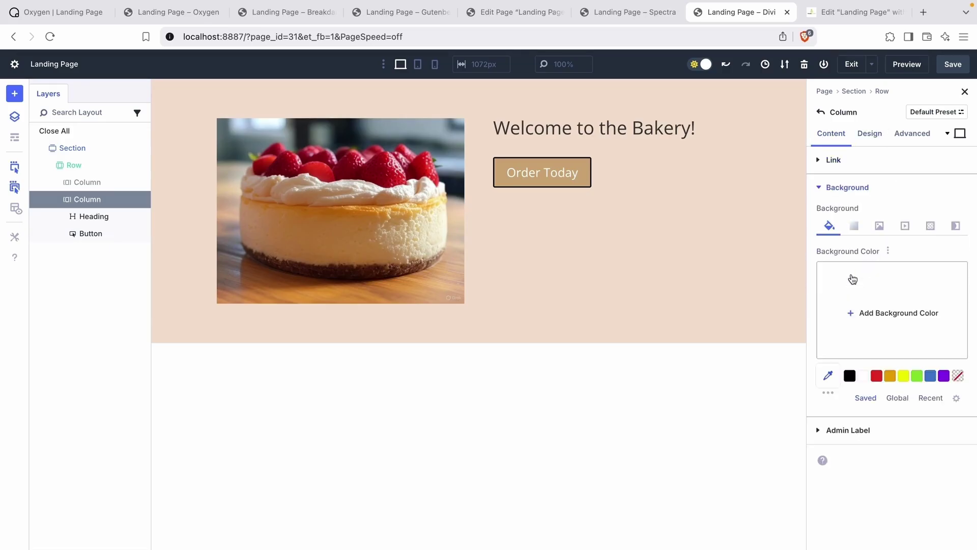
{"action": "left_click", "coordinate": [869, 133]}
Look through the column's border, box shadow, filter, transform and animation options.
{"action": "left_click", "coordinate": [864, 186]}
{"action": "left_click", "coordinate": [864, 186]}
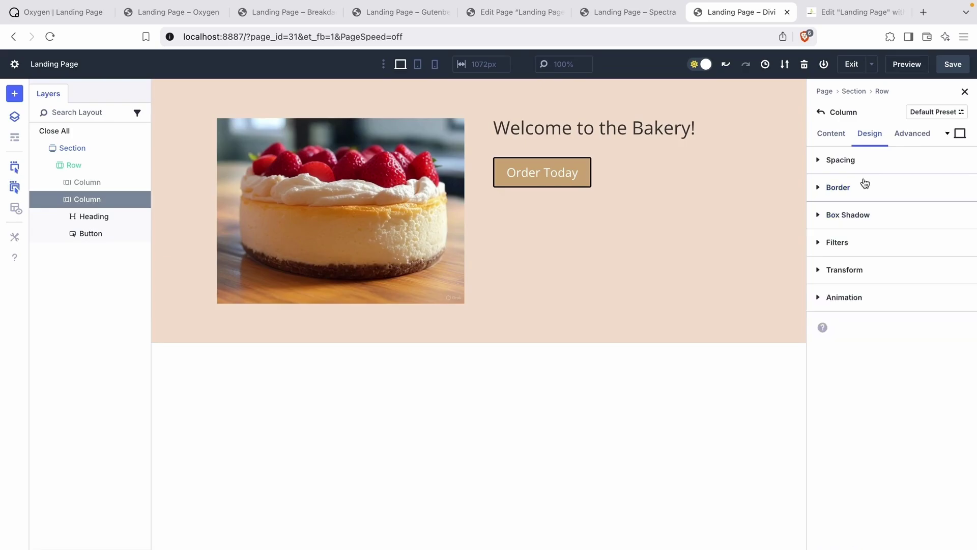
{"action": "left_click", "coordinate": [870, 217]}
{"action": "left_click", "coordinate": [871, 216]}
{"action": "left_click", "coordinate": [868, 243]}
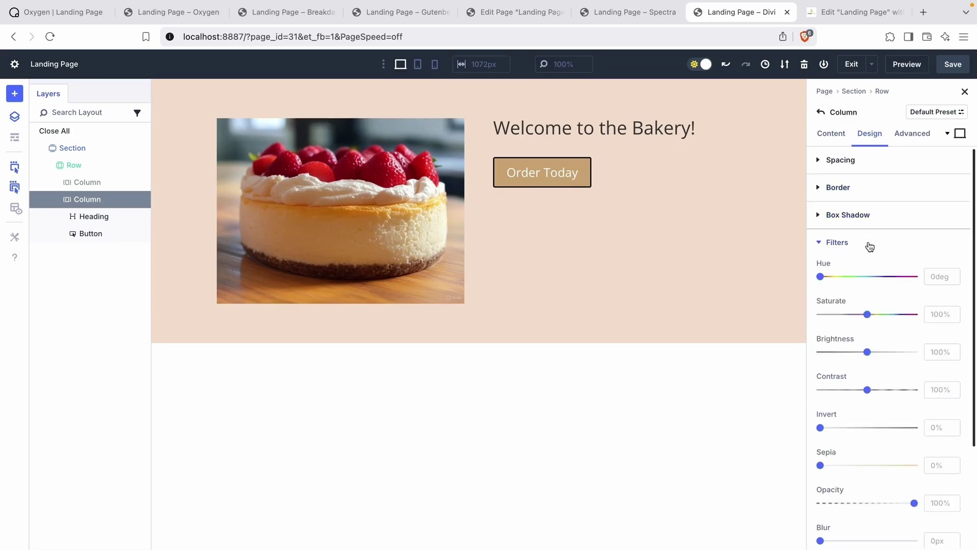
{"action": "left_click", "coordinate": [868, 243]}
{"action": "left_click", "coordinate": [867, 275]}
{"action": "left_click", "coordinate": [868, 278]}
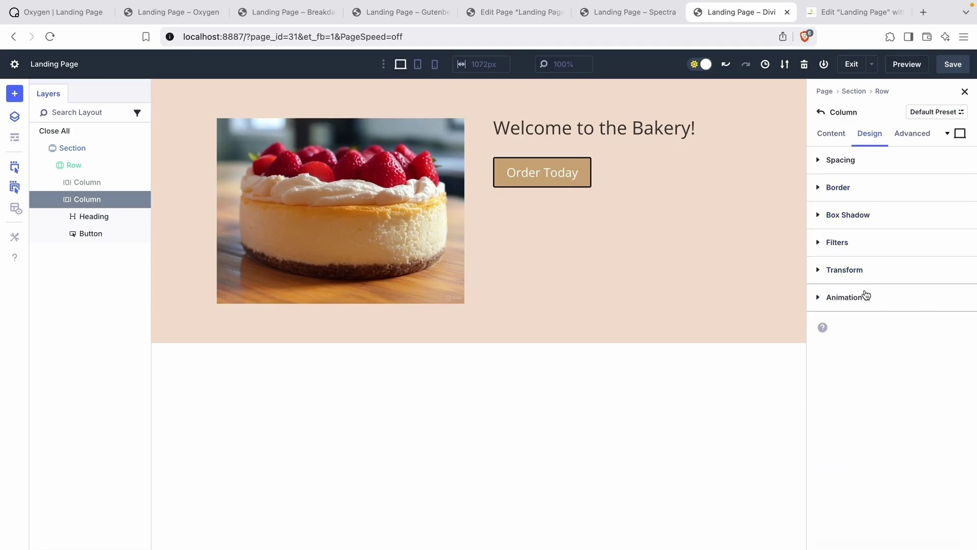
{"action": "left_click", "coordinate": [864, 296]}
{"action": "left_click", "coordinate": [864, 296]}
Review the column's advanced position options, then save the page and preview it.
{"action": "left_click", "coordinate": [911, 139]}
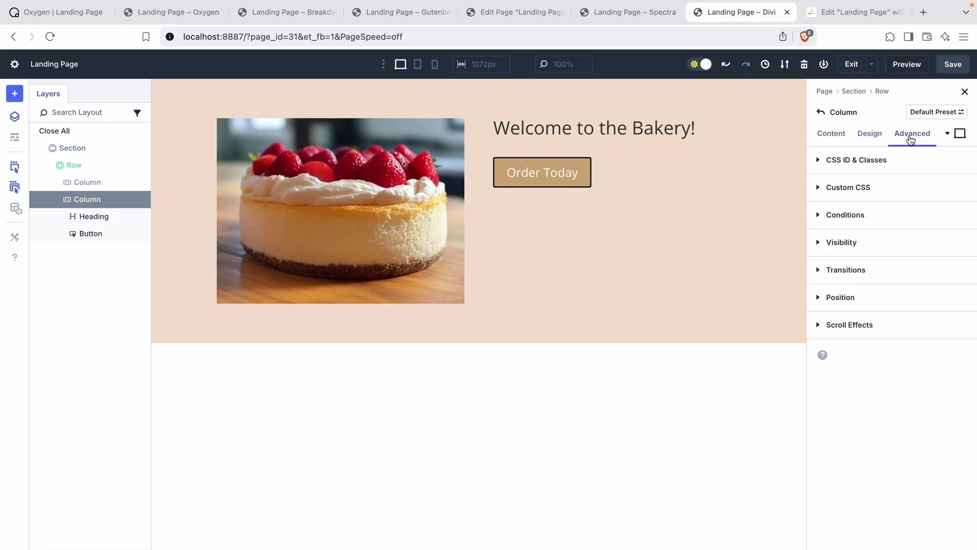
{"action": "left_click", "coordinate": [862, 299]}
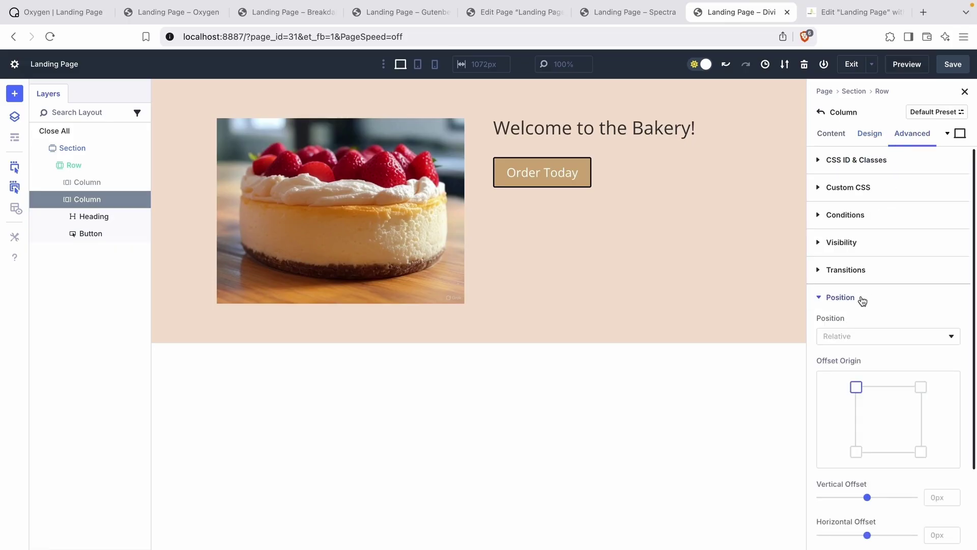
{"action": "scroll", "coordinate": [862, 300], "scroll_direction": "down", "scroll_amount": 2}
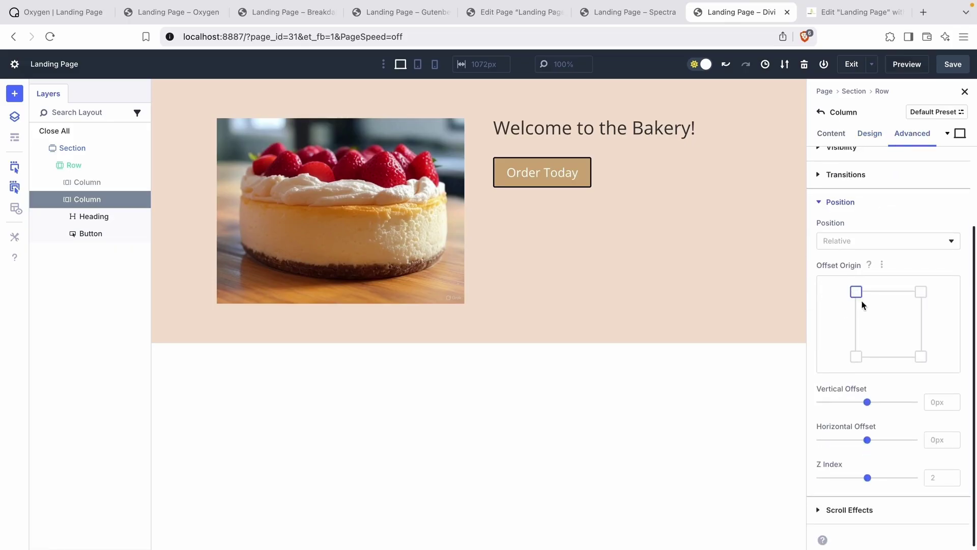
{"action": "scroll", "coordinate": [886, 249], "scroll_direction": "up", "scroll_amount": 2}
{"action": "left_click", "coordinate": [882, 91]}
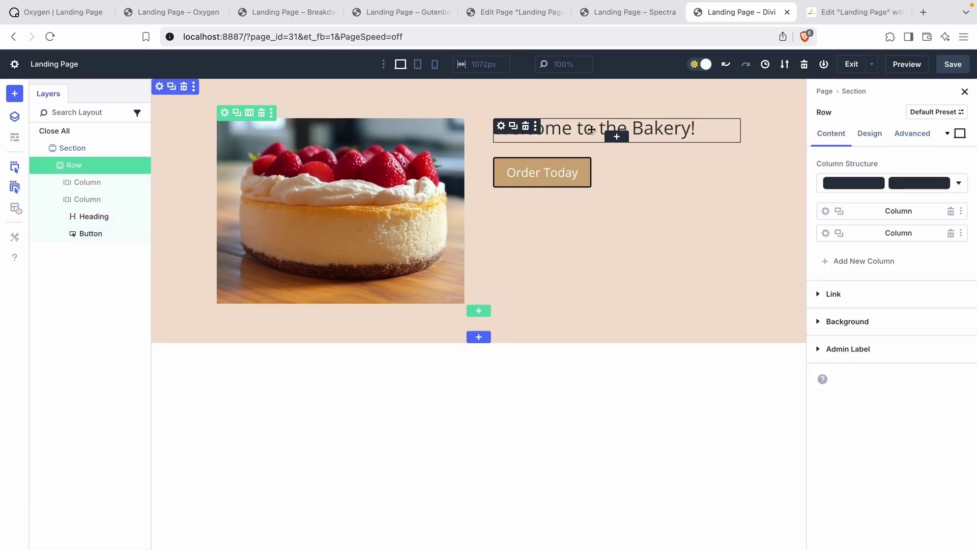
{"action": "left_click", "coordinate": [103, 199]}
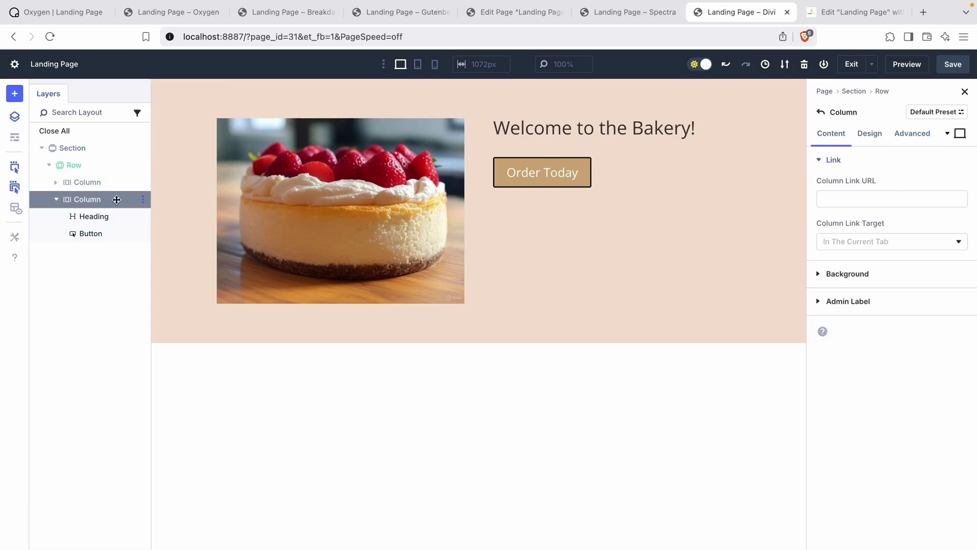
{"action": "left_click", "coordinate": [950, 65]}
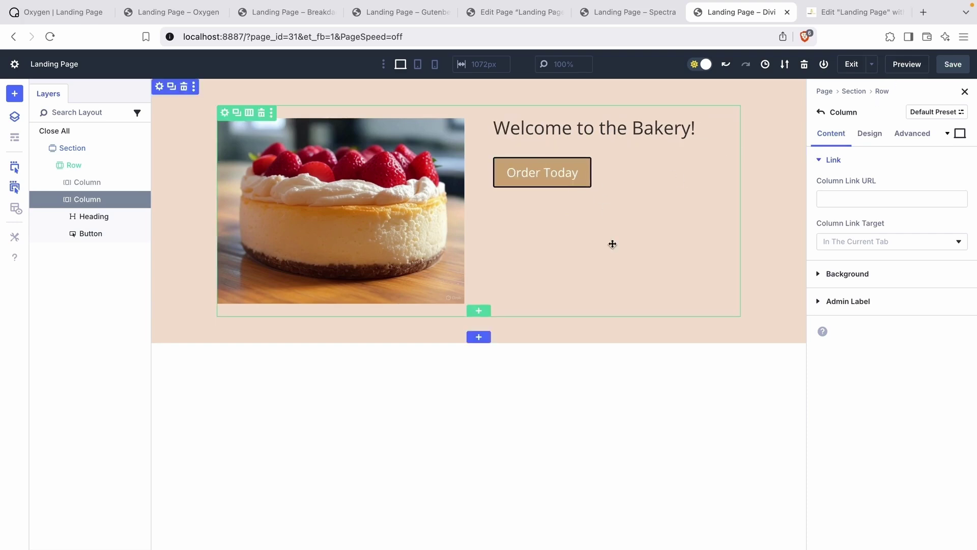
{"action": "left_click", "coordinate": [909, 64]}
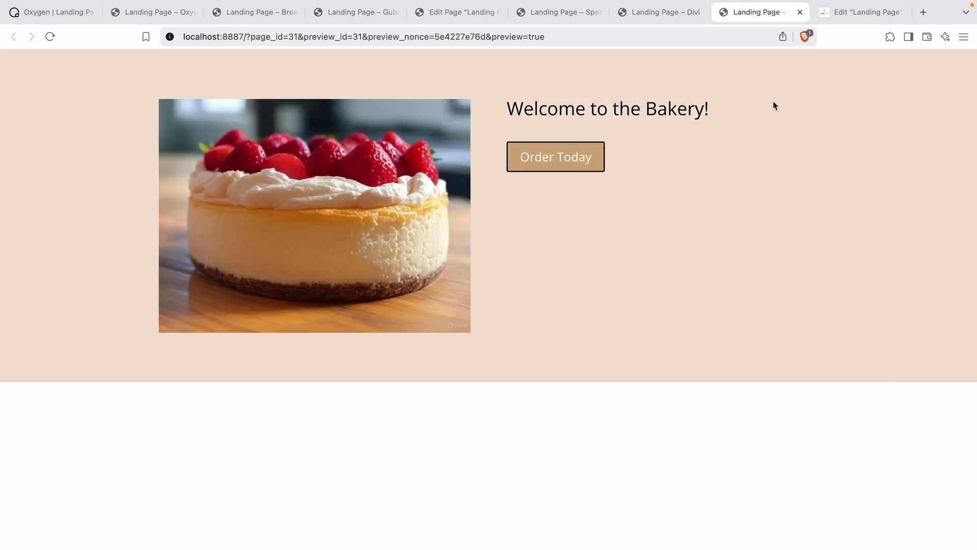
Inspect the preview in Brave DevTools and select the et_pb_section_0 div to show its #f2dcc9 background.
{"action": "right_click", "coordinate": [633, 197]}
{"action": "left_click", "coordinate": [680, 407]}
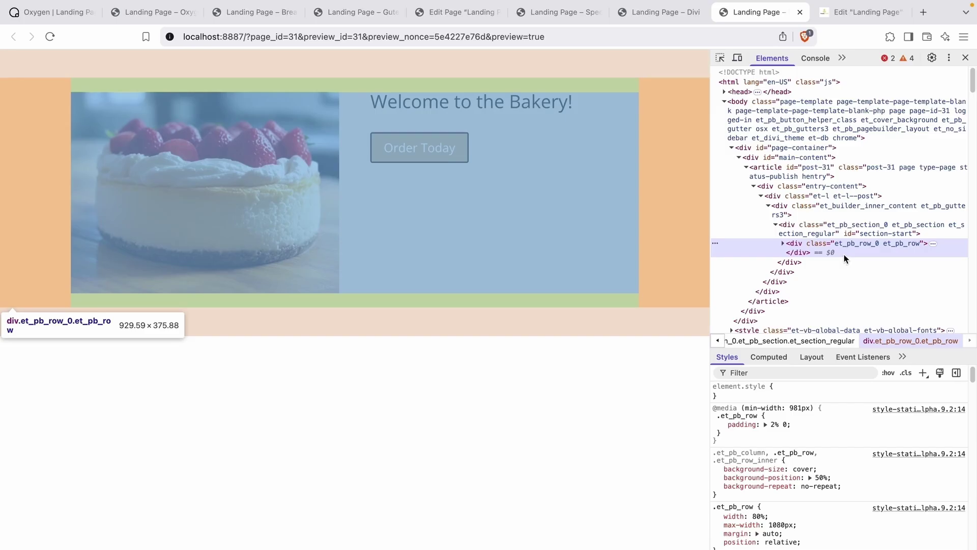
{"action": "left_click", "coordinate": [863, 231]}
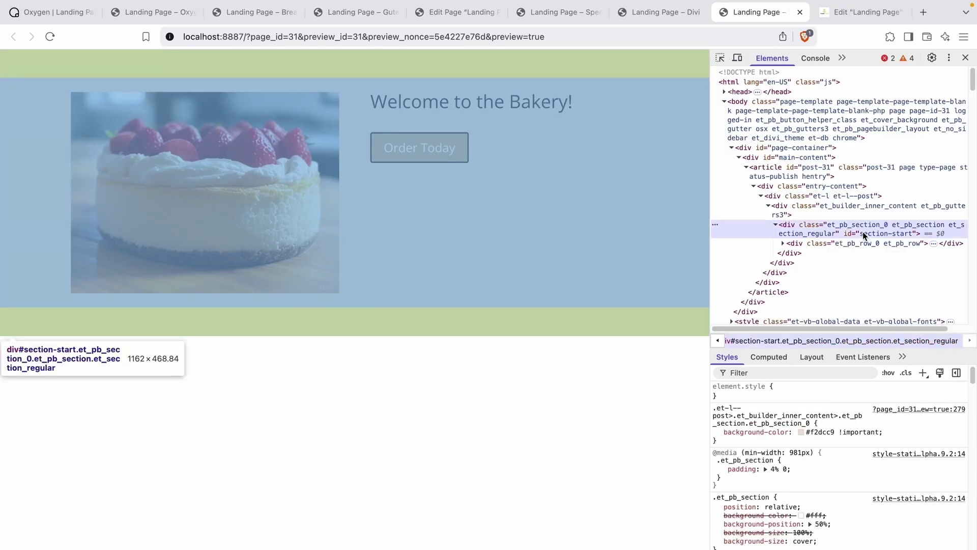
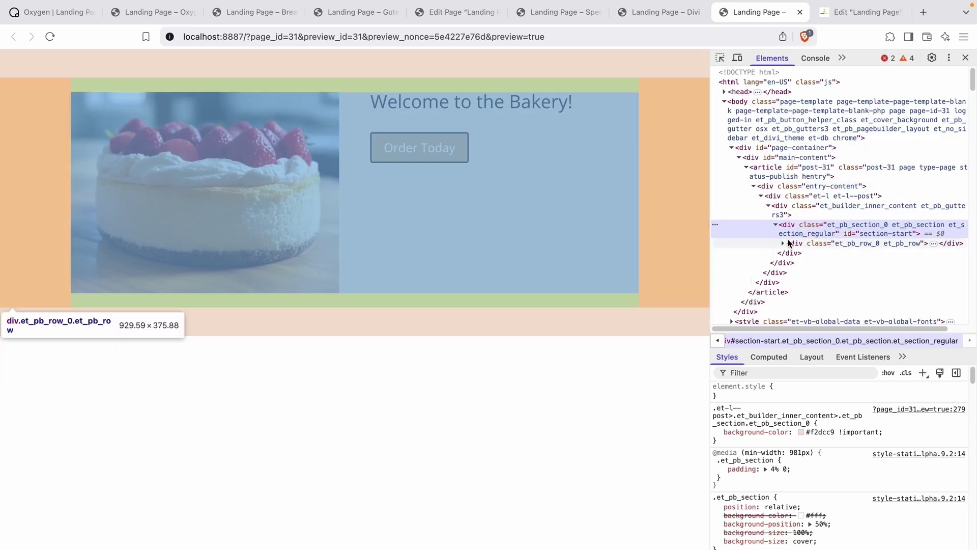
Expand the Divi row, column_0, et_pb_image_0 and its wrap, then select img.wp-image-20 (cheesecake.jpg).
{"action": "left_click", "coordinate": [783, 242]}
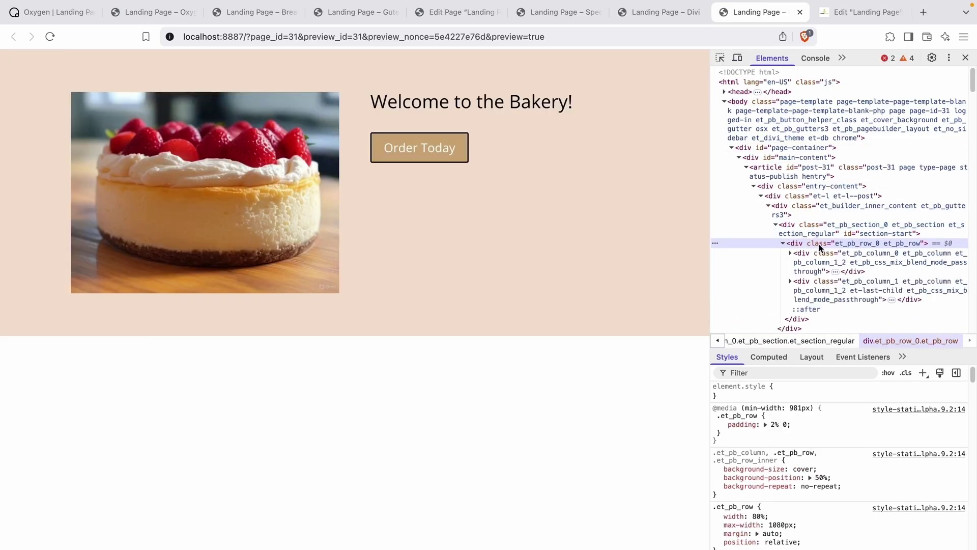
{"action": "scroll", "coordinate": [819, 243], "scroll_direction": "down", "scroll_amount": 3}
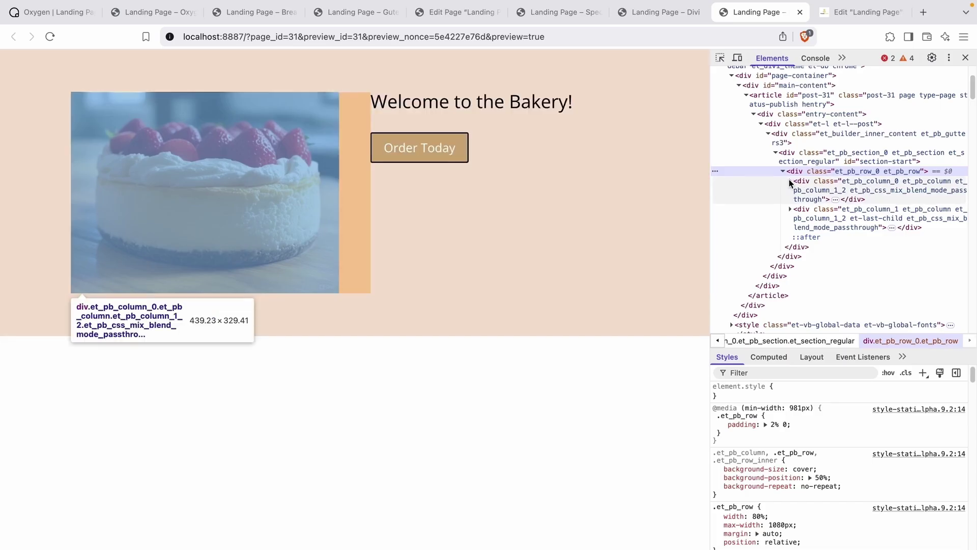
{"action": "left_click", "coordinate": [790, 180]}
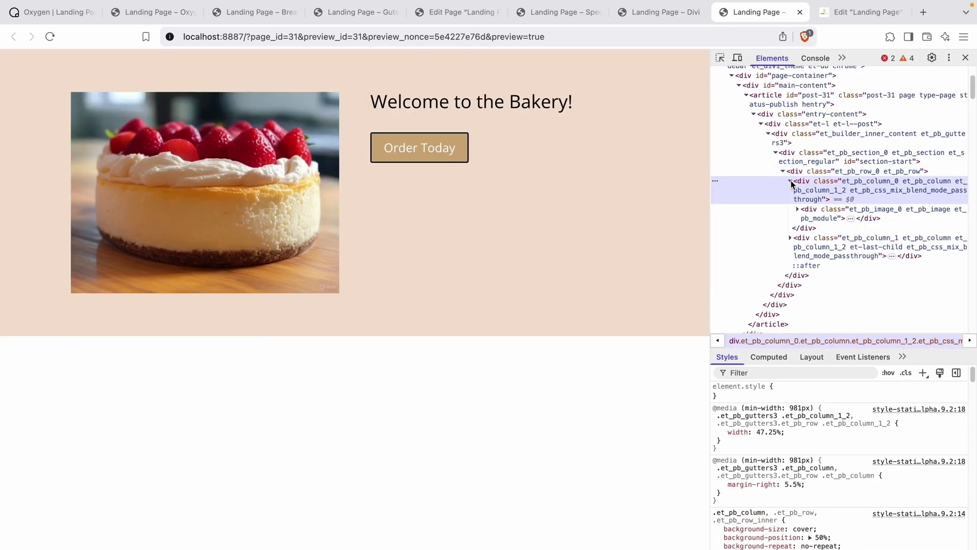
{"action": "left_click", "coordinate": [798, 210]}
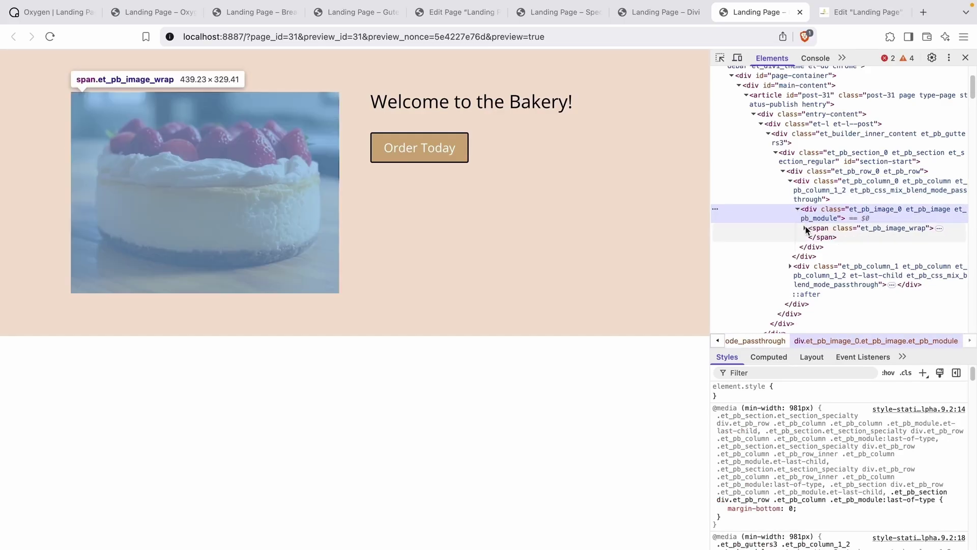
{"action": "left_click", "coordinate": [804, 227]}
{"action": "scroll", "coordinate": [814, 224], "scroll_direction": "down", "scroll_amount": 3}
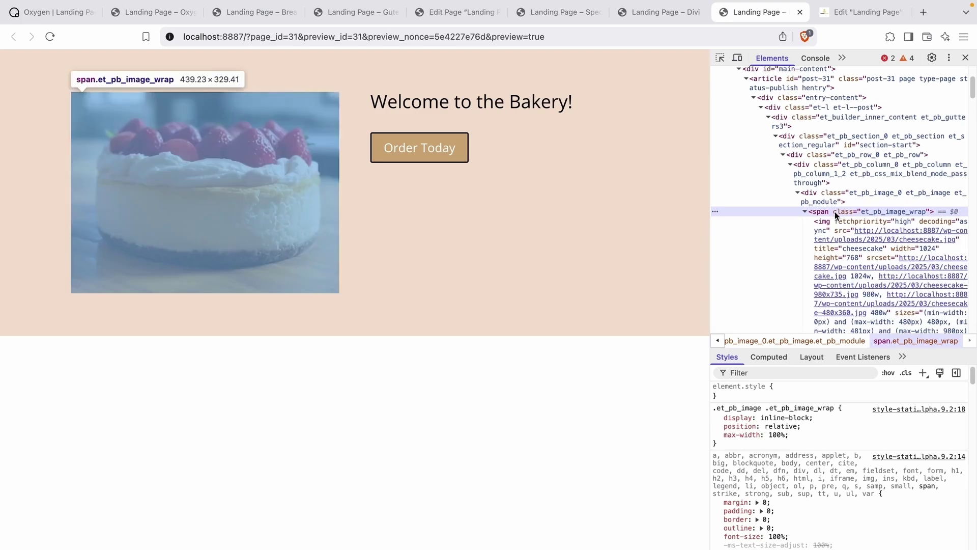
{"action": "left_click", "coordinate": [834, 211]}
{"action": "scroll", "coordinate": [837, 226], "scroll_direction": "down", "scroll_amount": 3}
{"action": "scroll", "coordinate": [837, 225], "scroll_direction": "up", "scroll_amount": 3}
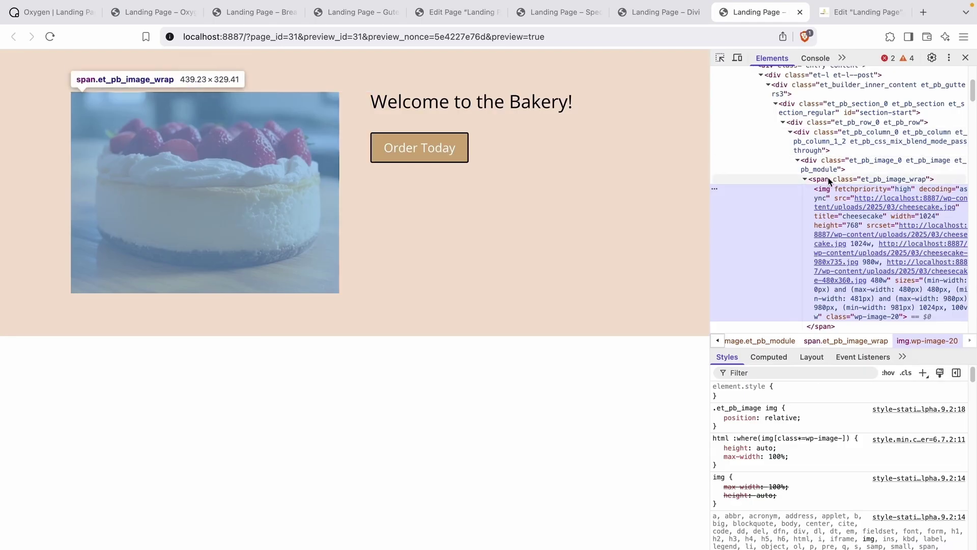
Collapse column_0 and expand column_1 down to the 'Welcome to the Bakery!' h1.
{"action": "left_click", "coordinate": [787, 133]}
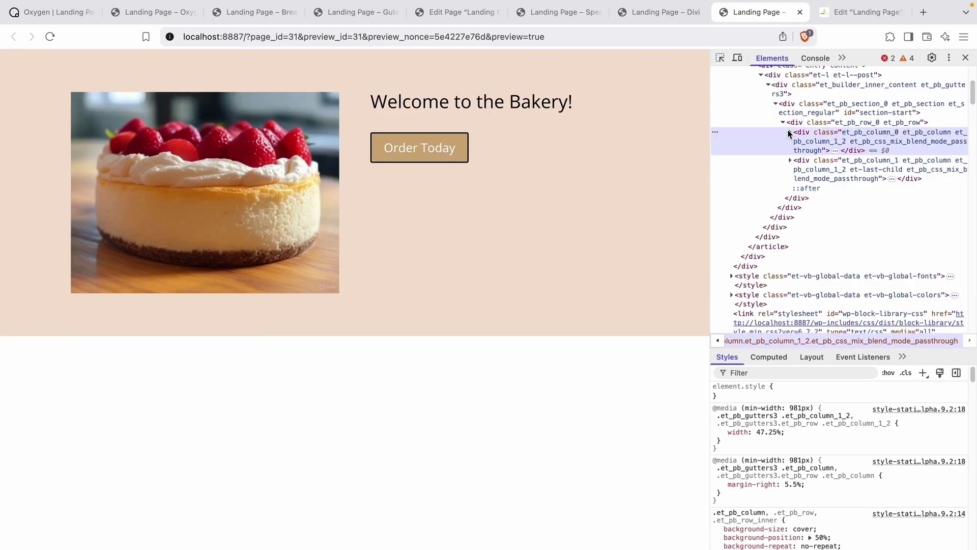
{"action": "left_click", "coordinate": [790, 160]}
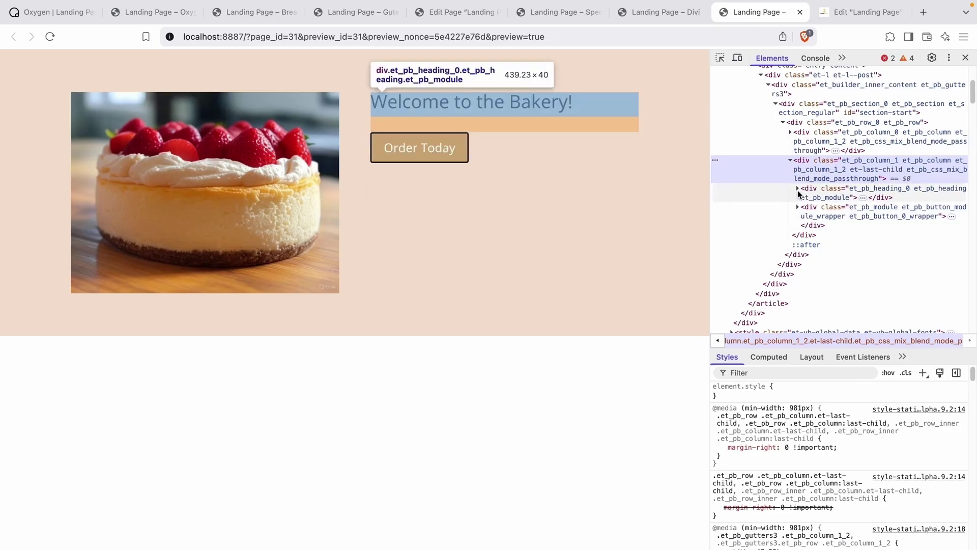
{"action": "left_click", "coordinate": [797, 189]}
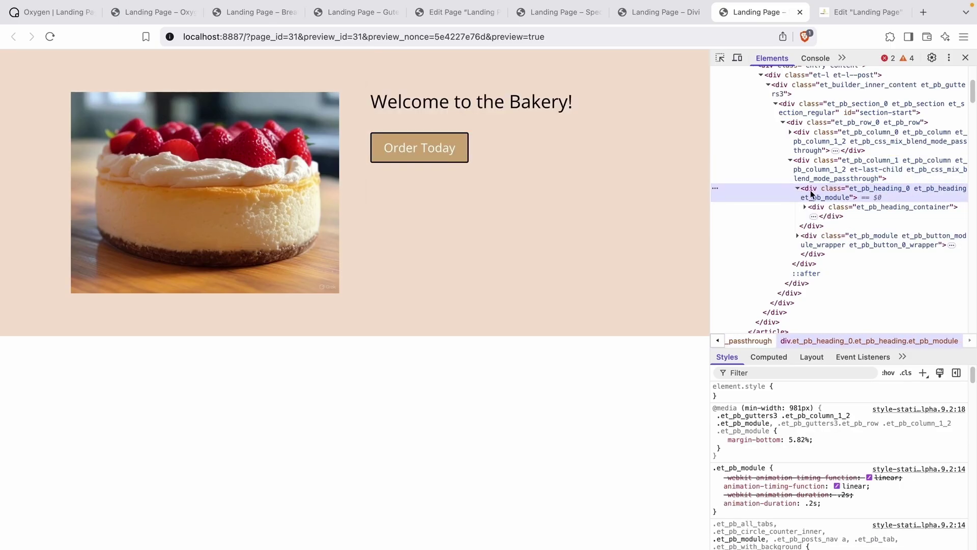
{"action": "left_click", "coordinate": [804, 206]}
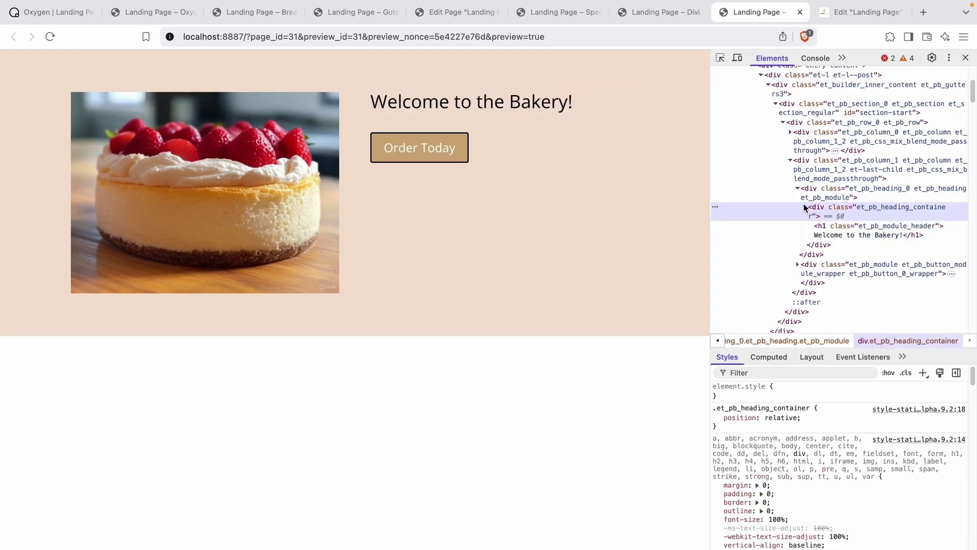
{"action": "left_click", "coordinate": [830, 226]}
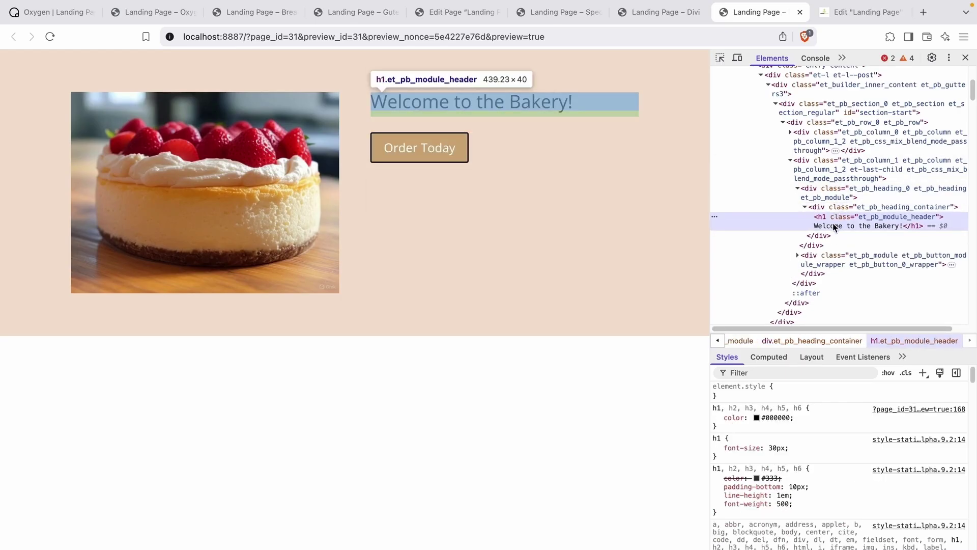
Inspect the Order Today button's wrapper and link markup, then switch to the Elementor editor.
{"action": "scroll", "coordinate": [832, 223], "scroll_direction": "down", "scroll_amount": 1}
{"action": "left_click", "coordinate": [797, 252]}
{"action": "scroll", "coordinate": [834, 255], "scroll_direction": "down", "scroll_amount": 1}
{"action": "key", "text": "Right"}
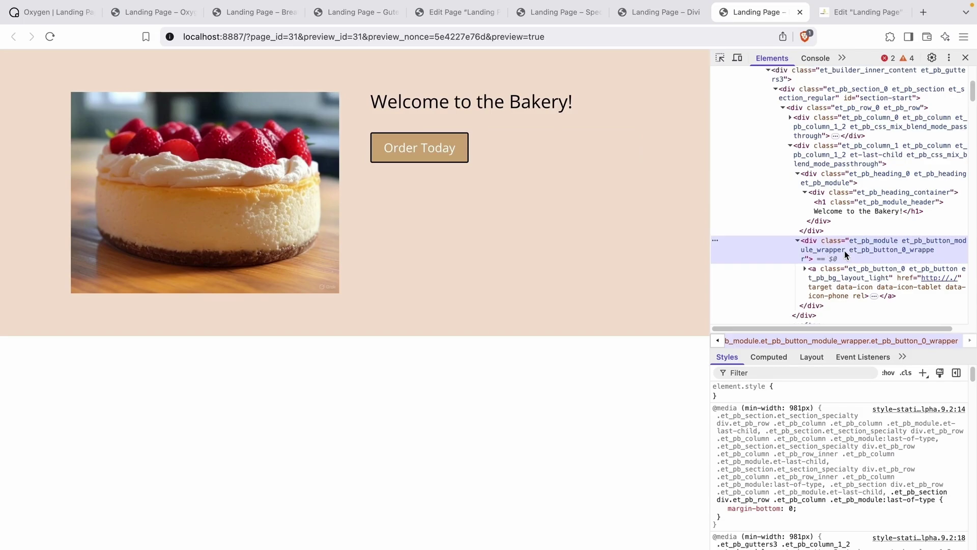
{"action": "left_click", "coordinate": [804, 265]}
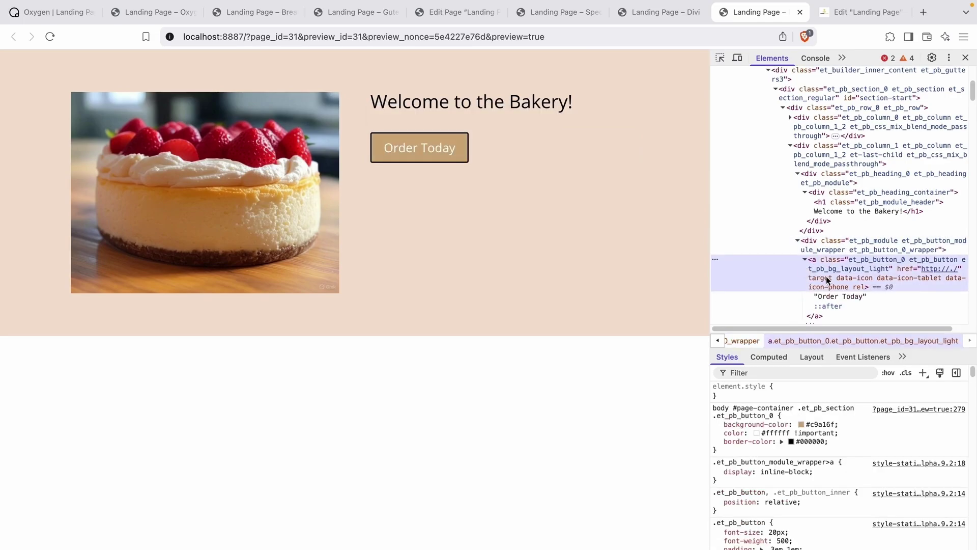
{"action": "scroll", "coordinate": [826, 276], "scroll_direction": "down", "scroll_amount": 1}
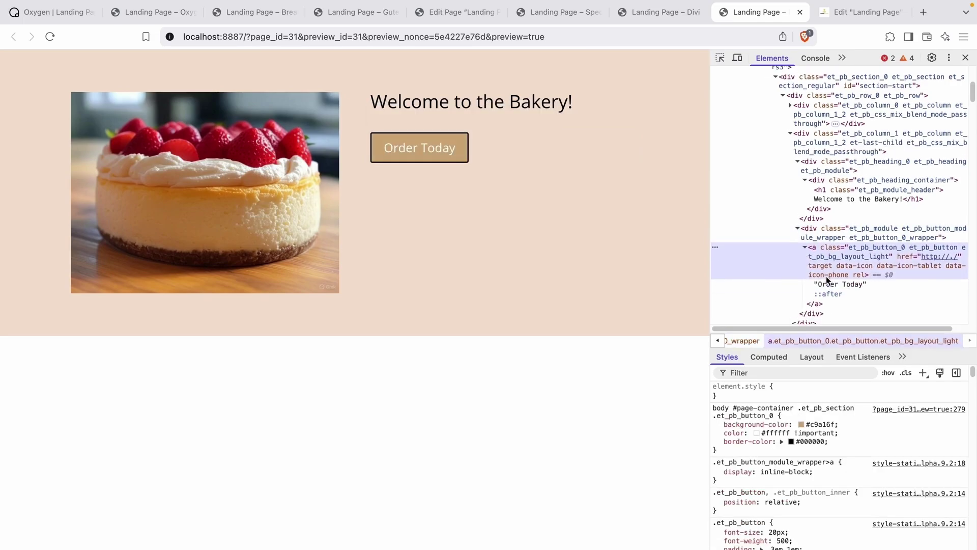
{"action": "left_click", "coordinate": [805, 246]}
{"action": "left_click", "coordinate": [834, 230]}
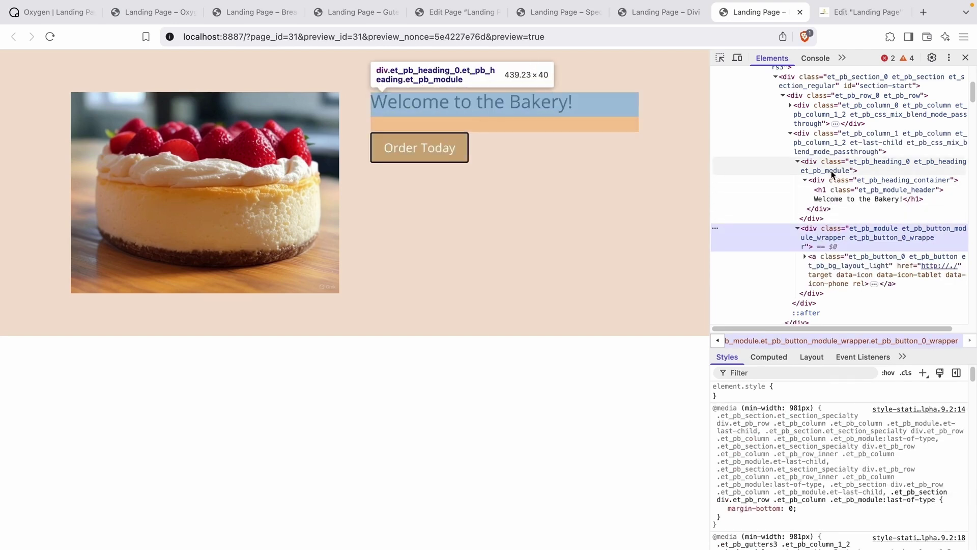
{"action": "key", "text": "ctrl+Tab"}
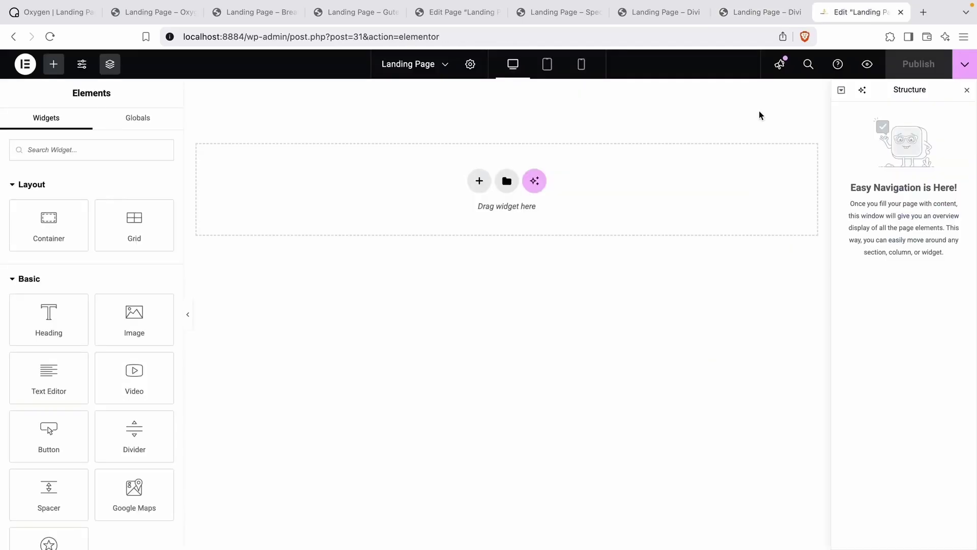
Add a two-column Grid container section to the empty Landing Page.
{"action": "left_click", "coordinate": [479, 186]}
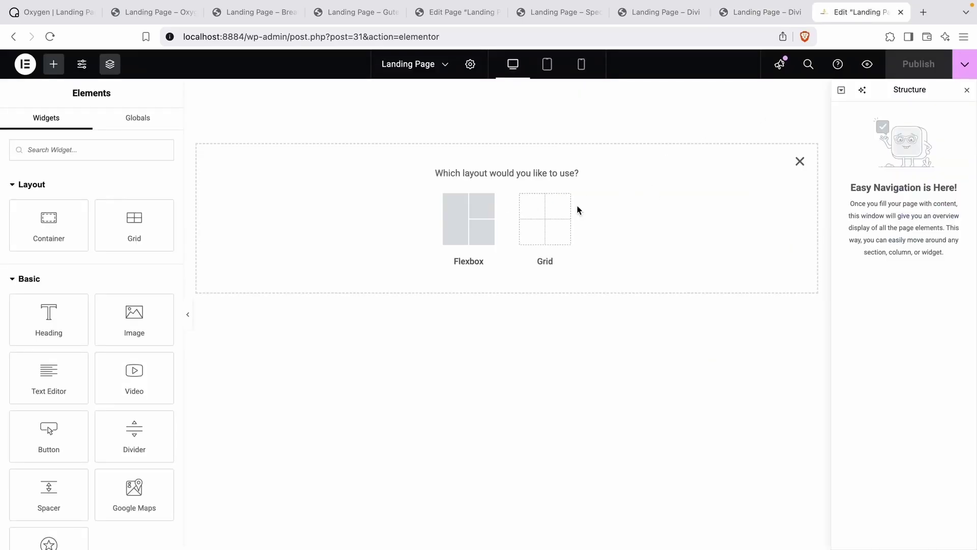
{"action": "left_click", "coordinate": [483, 212]}
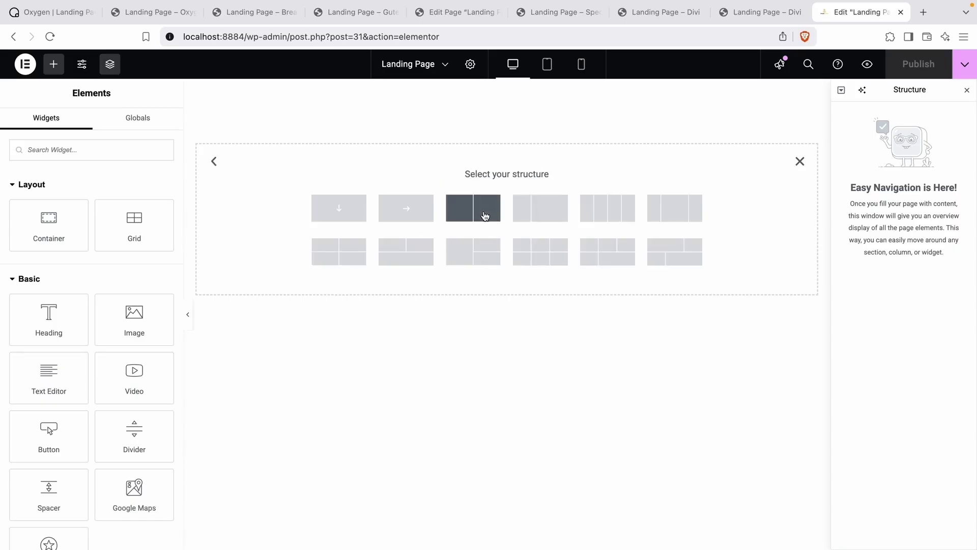
{"action": "left_click", "coordinate": [800, 161]}
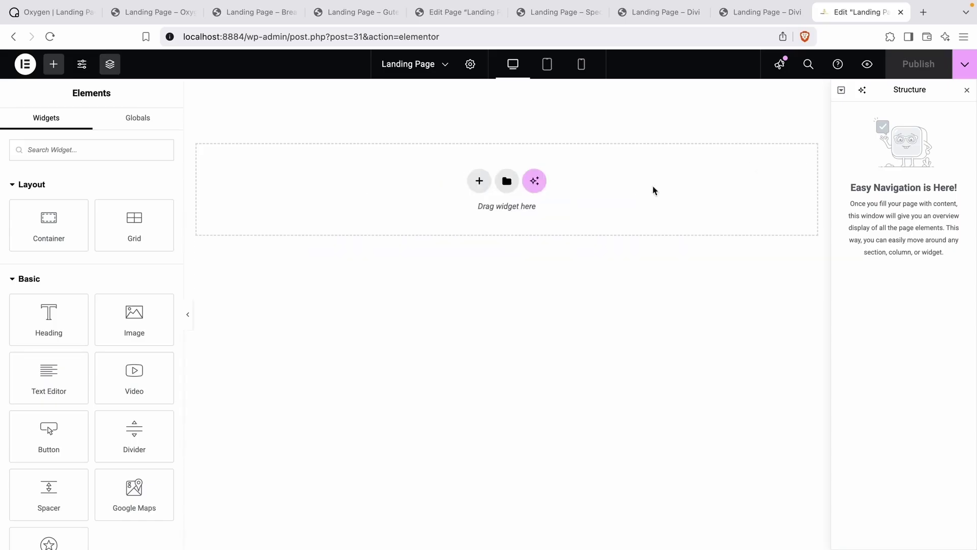
{"action": "left_click", "coordinate": [477, 181]}
{"action": "left_click", "coordinate": [570, 211]}
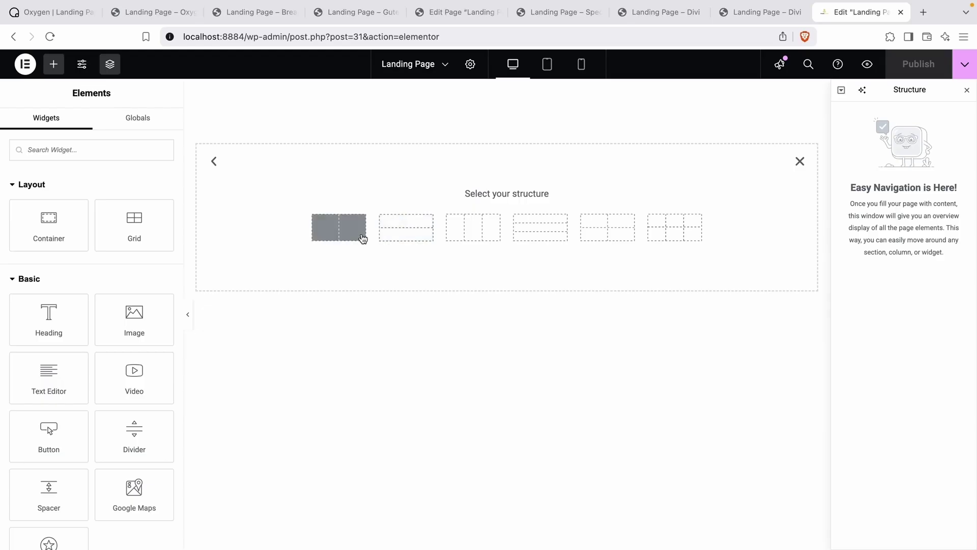
{"action": "left_click", "coordinate": [356, 234]}
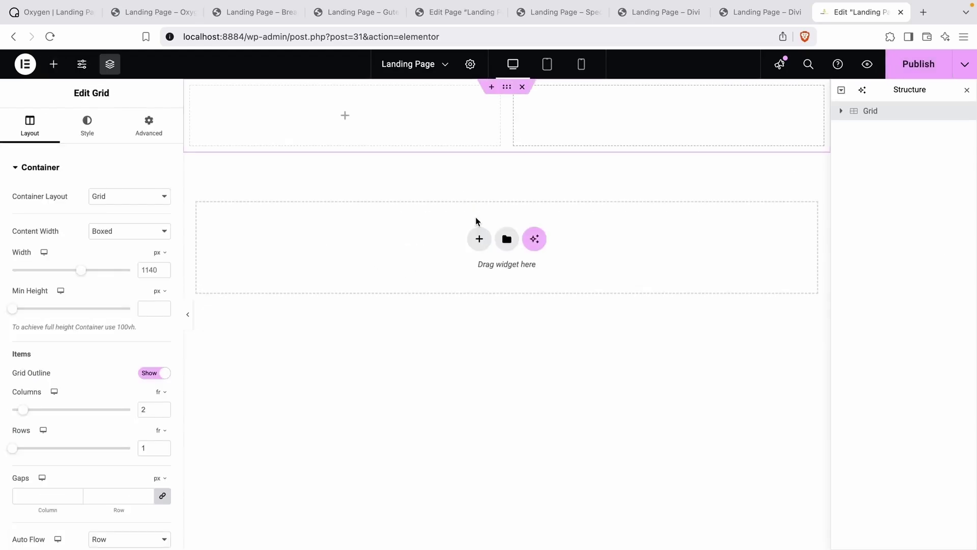
Place an Image widget in the first grid cell.
{"action": "left_click", "coordinate": [344, 117]}
{"action": "left_click", "coordinate": [125, 150]}
{"action": "type", "text": "image"}
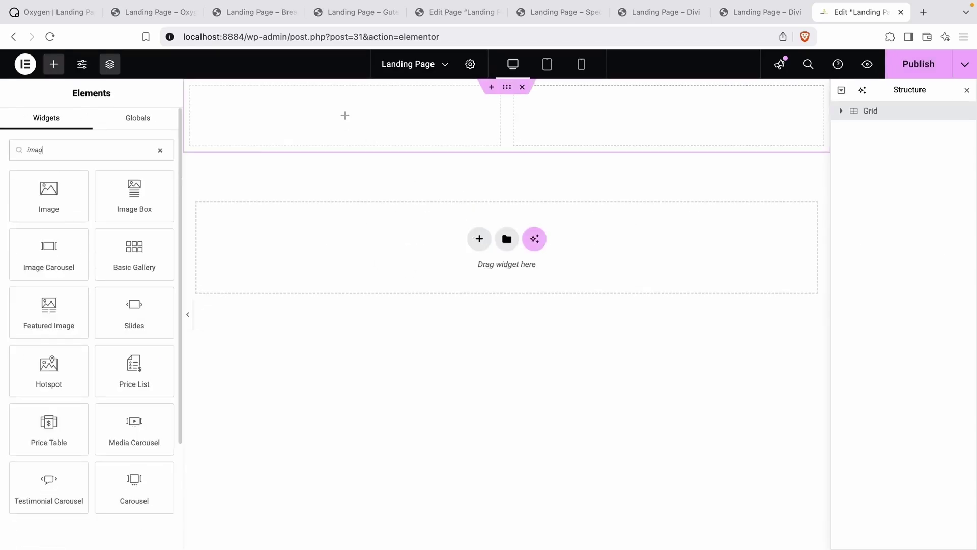
{"action": "left_click_drag", "start_coordinate": [18, 198], "coordinate": [319, 203]}
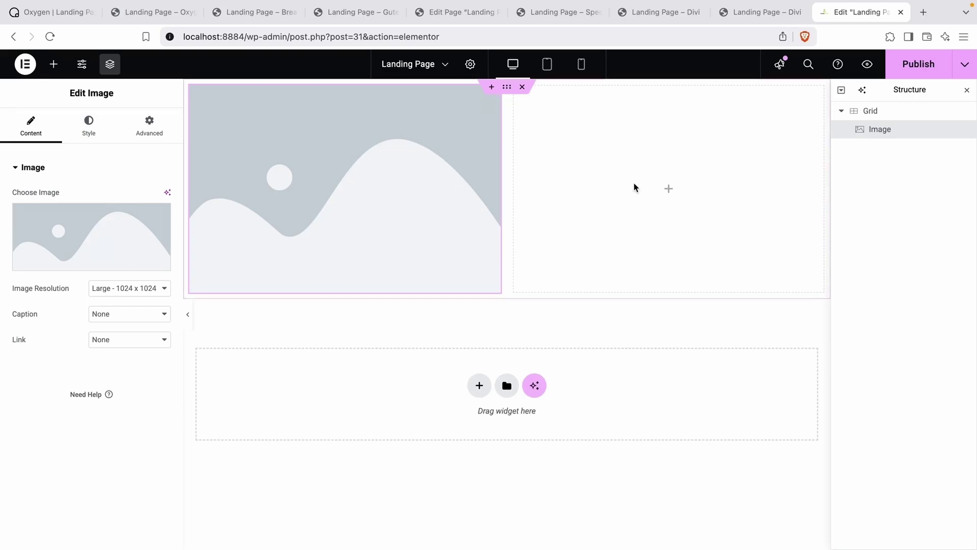
Add a Container to the second cell holding a Heading and a Button widget.
{"action": "left_click", "coordinate": [668, 189]}
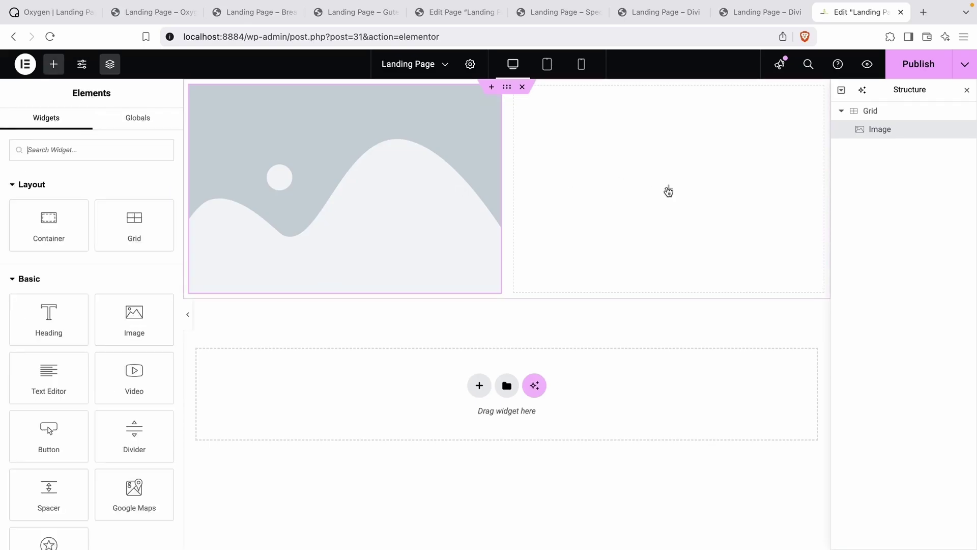
{"action": "left_click", "coordinate": [48, 225]}
{"action": "left_click", "coordinate": [53, 64]}
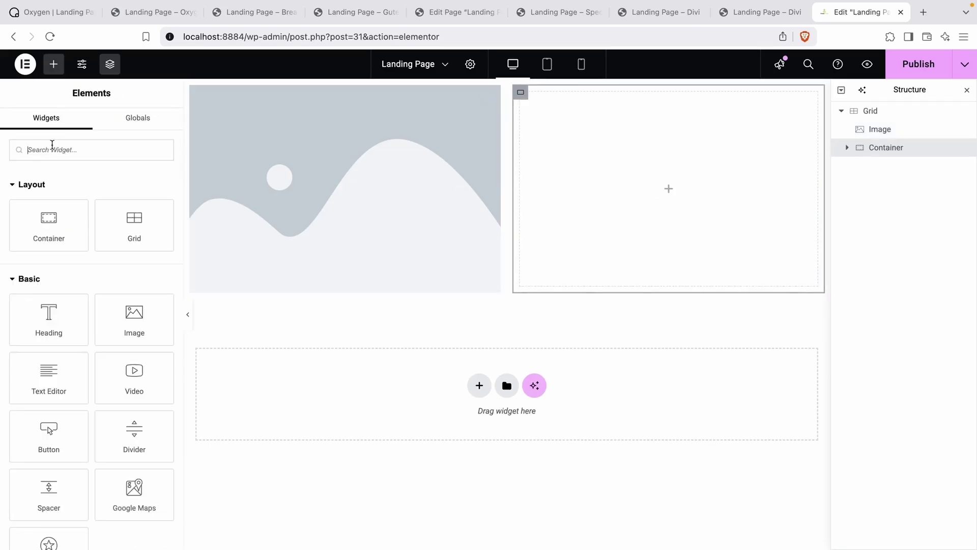
{"action": "left_click", "coordinate": [54, 315]}
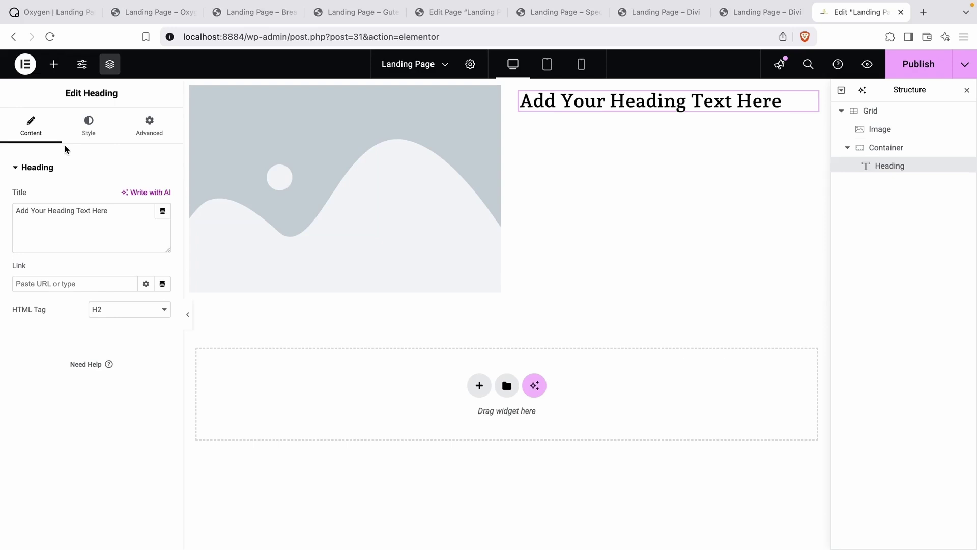
{"action": "left_click", "coordinate": [54, 64]}
{"action": "type", "text": "bud"}
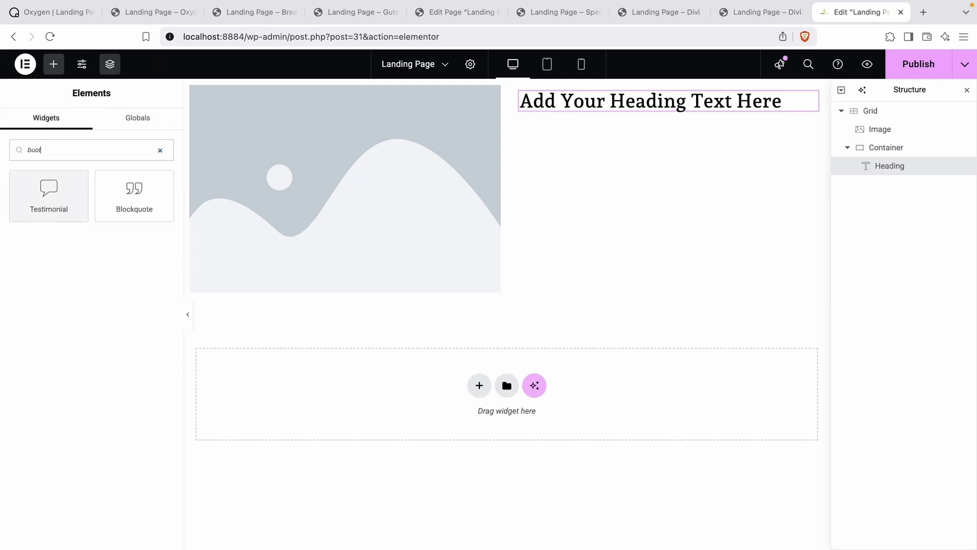
{"action": "type", "text": "t"}
{"action": "key", "text": "BackSpace"}
{"action": "type", "text": "tton"}
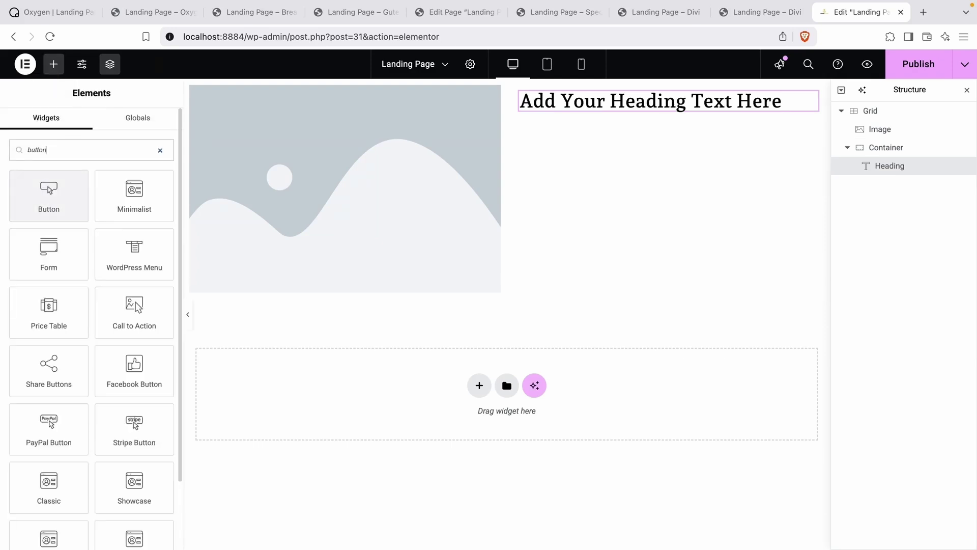
{"action": "left_click_drag", "start_coordinate": [49, 203], "coordinate": [676, 116]}
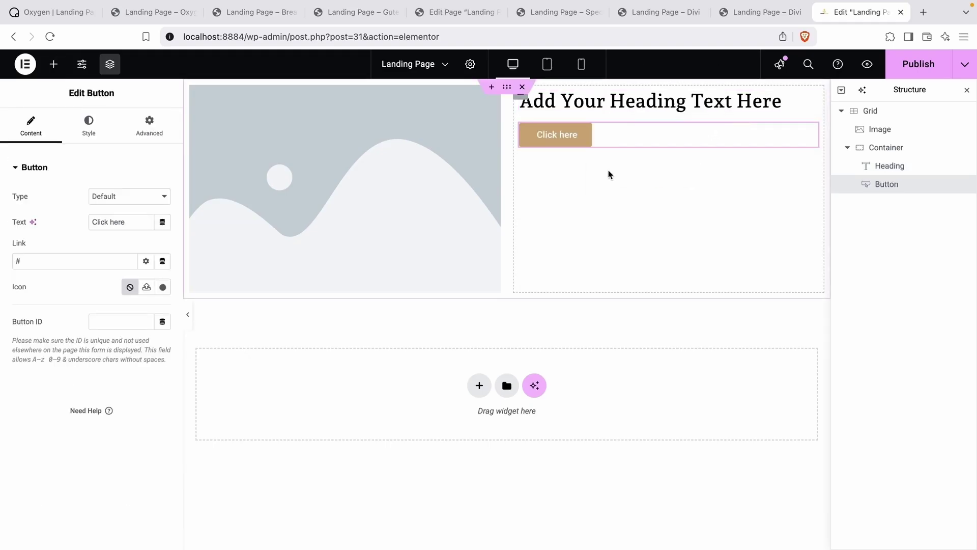
Replace the image placeholder with the cheesecake photo from the media library.
{"action": "left_click", "coordinate": [404, 148]}
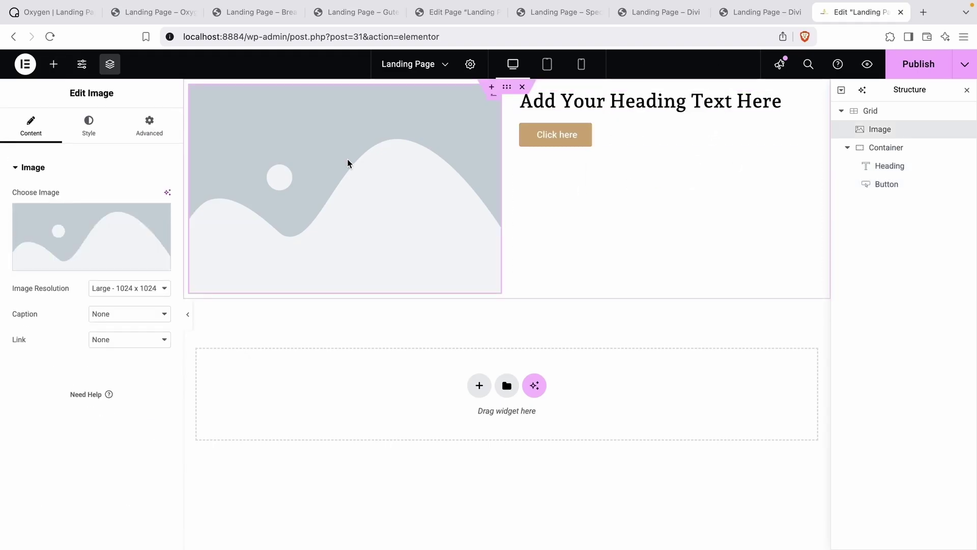
{"action": "left_click", "coordinate": [83, 241]}
{"action": "left_click", "coordinate": [545, 220]}
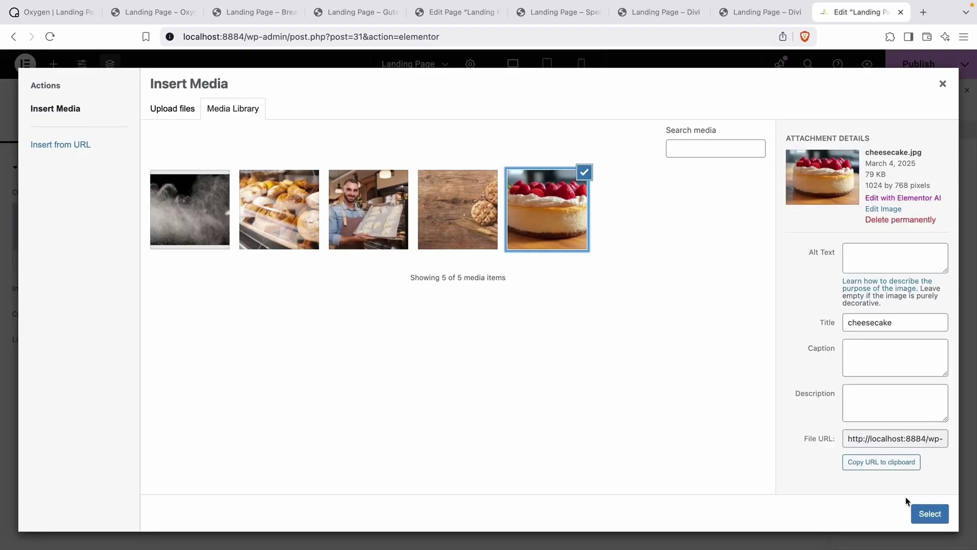
{"action": "left_click", "coordinate": [930, 513]}
Change the heading text to 'Welcome to the Bakery!'.
{"action": "triple_click", "coordinate": [642, 99]}
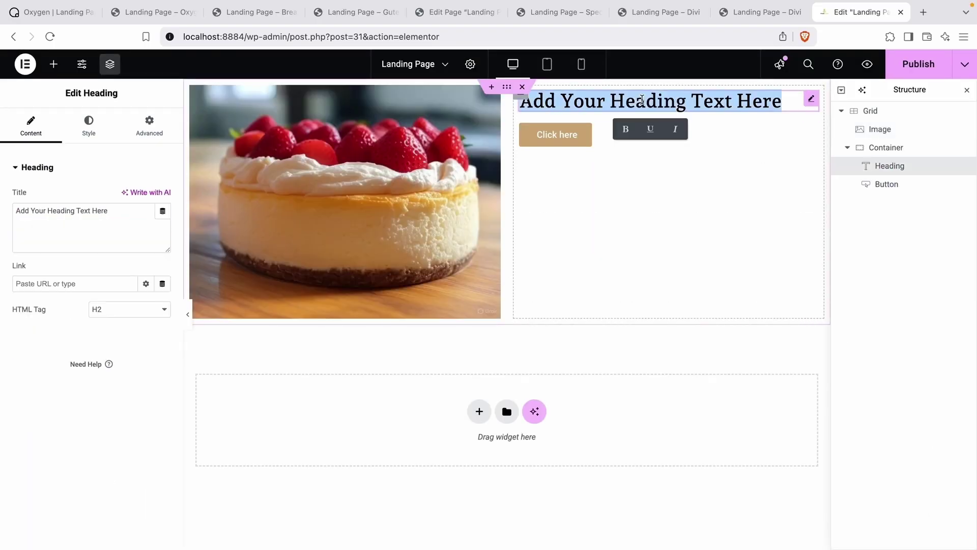
{"action": "type", "text": "Welcome to the Banker"}
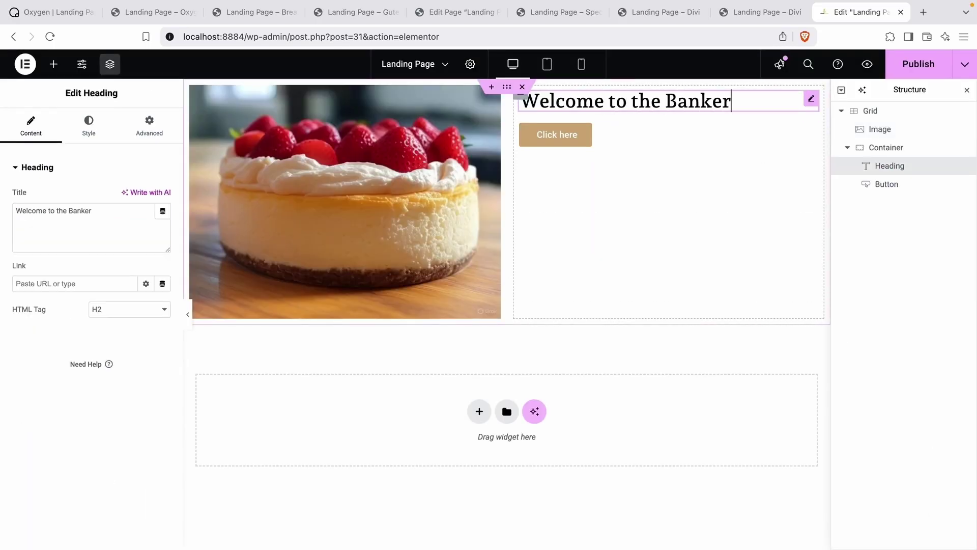
{"action": "key", "text": "BackSpace"}
{"action": "key", "text": "BackSpace"}
{"action": "key", "text": "BackSpace"}
{"action": "key", "text": "BackSpace"}
{"action": "type", "text": "kery!"}
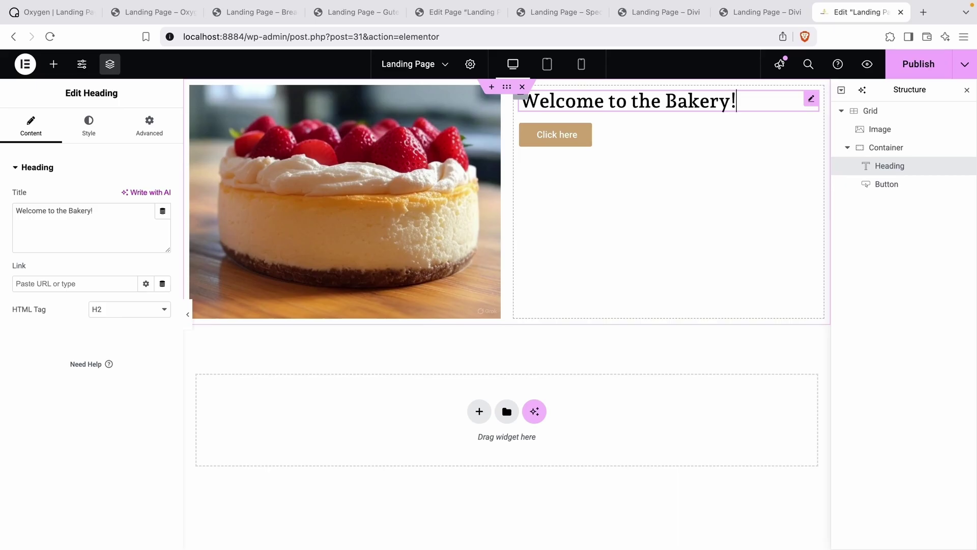
Change the button label to 'Order Today'.
{"action": "left_click", "coordinate": [555, 134]}
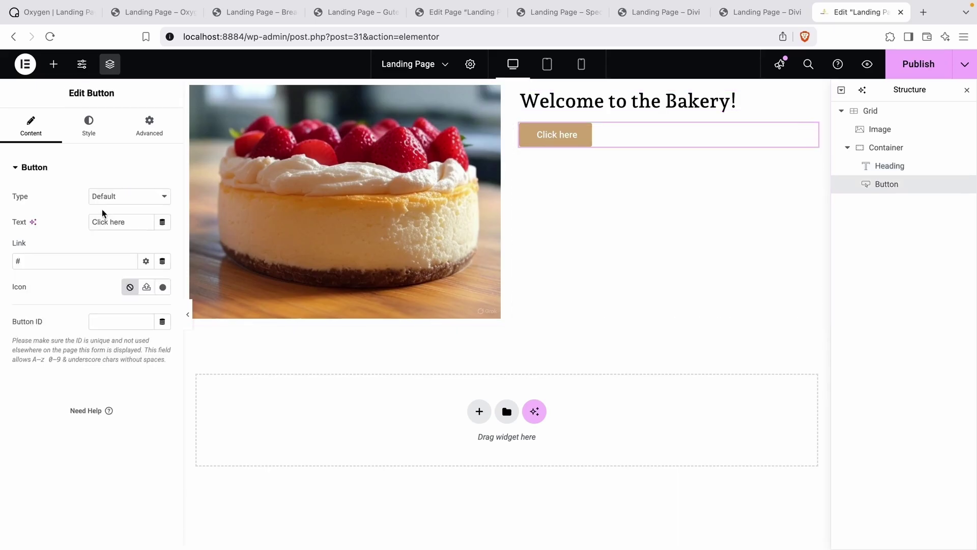
{"action": "left_click", "coordinate": [108, 221]}
{"action": "key", "text": "super+a"}
{"action": "type", "text": "Ord"}
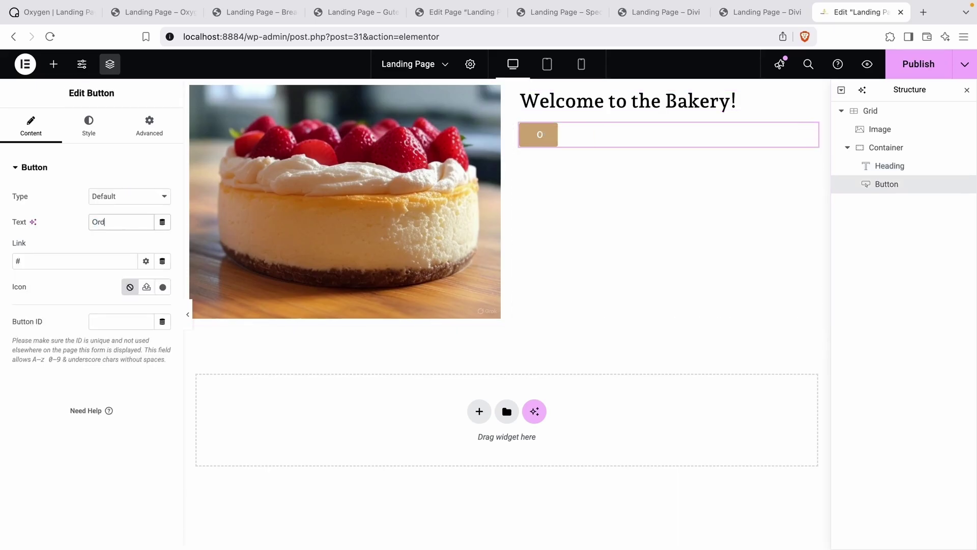
{"action": "type", "text": "er Today"}
{"action": "left_click", "coordinate": [102, 257]}
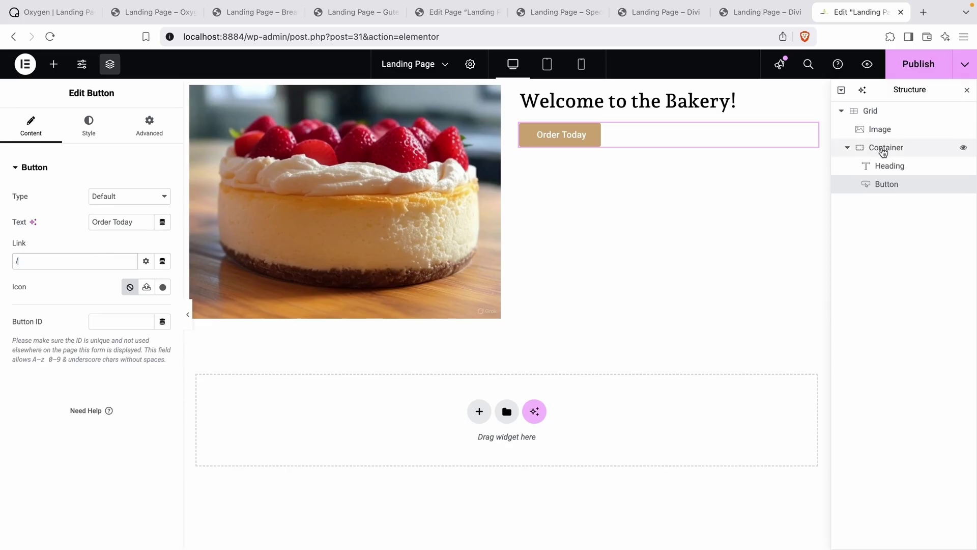
{"action": "left_click", "coordinate": [887, 149]}
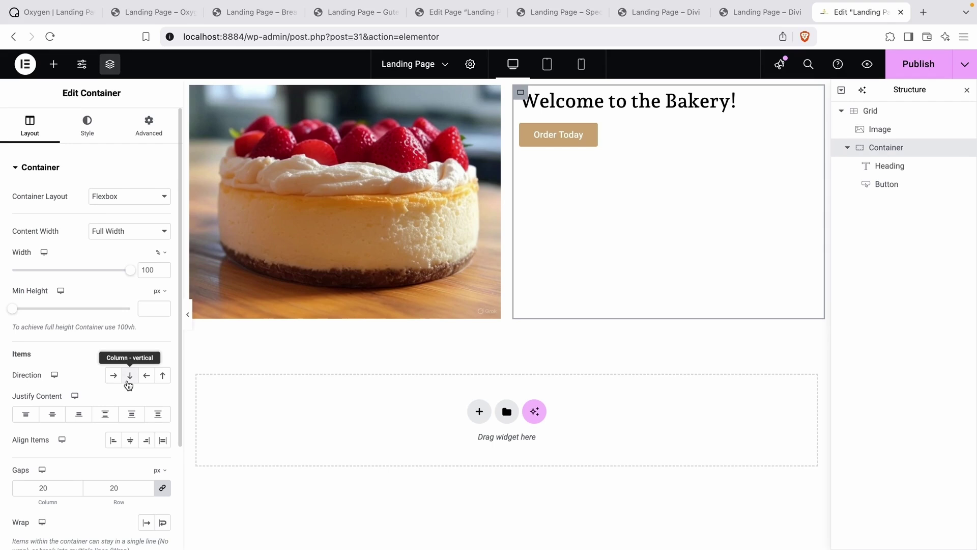
Center the heading and button in their column and give the grid CSS ID section-start.
{"action": "left_click", "coordinate": [52, 413]}
{"action": "left_click", "coordinate": [125, 442]}
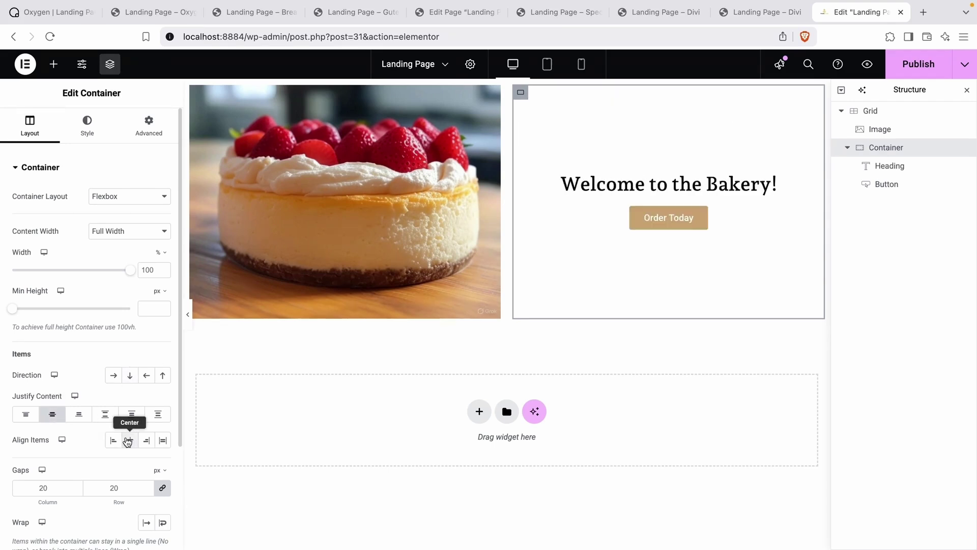
{"action": "left_click", "coordinate": [895, 115]}
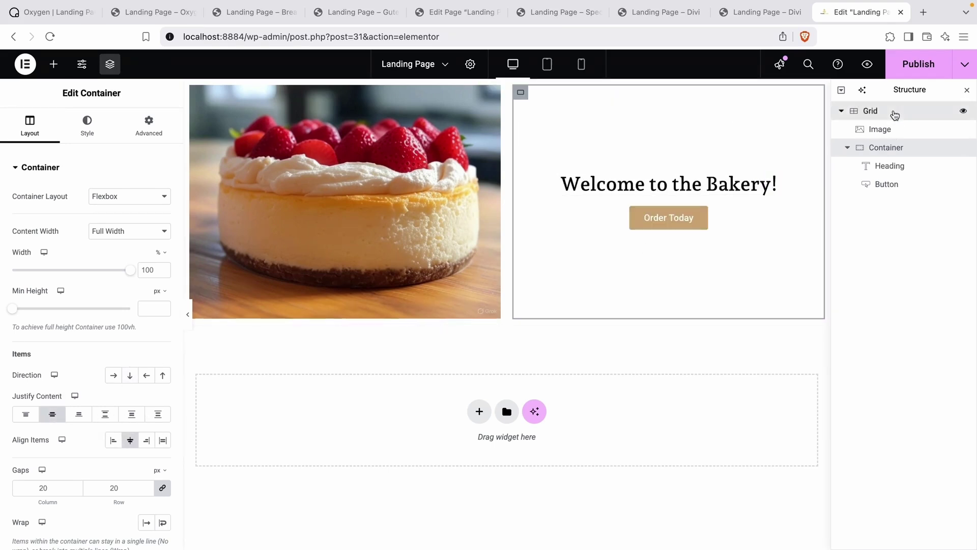
{"action": "left_click", "coordinate": [147, 125]}
{"action": "scroll", "coordinate": [98, 373], "scroll_direction": "down", "scroll_amount": 3}
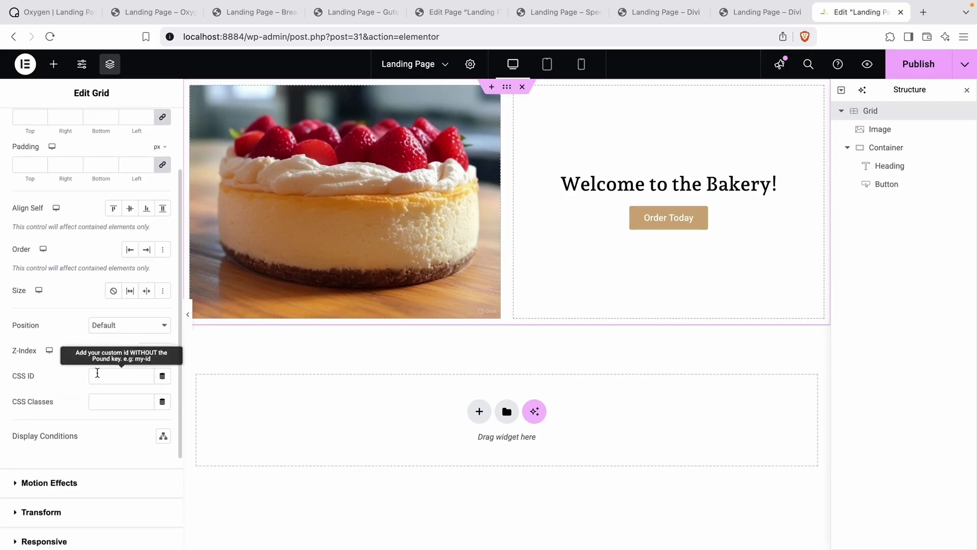
{"action": "left_click", "coordinate": [93, 377]}
{"action": "type", "text": "section-start"}
{"action": "scroll", "coordinate": [87, 251], "scroll_direction": "up", "scroll_amount": 5}
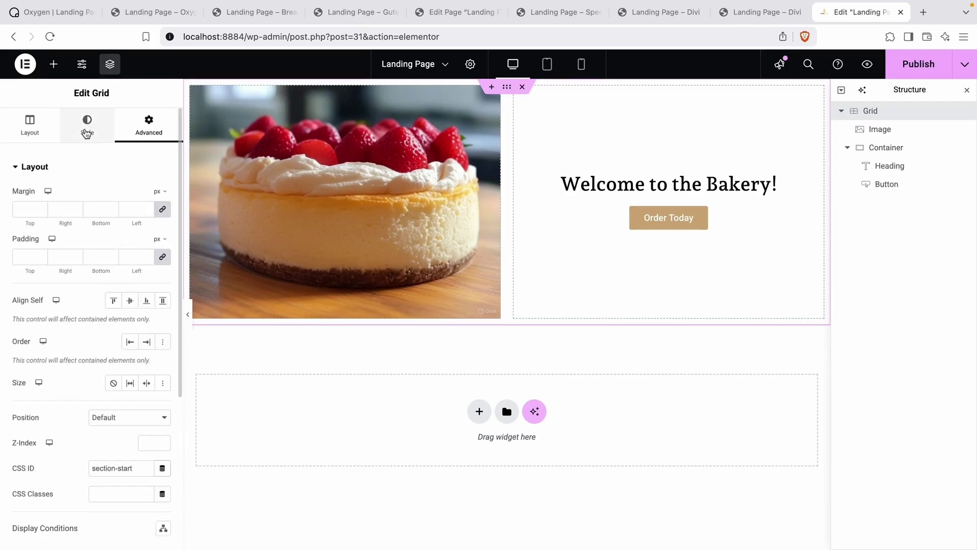
{"action": "left_click", "coordinate": [87, 127]}
Give the hero grid a Classic background colour of pale cream #F1E7DB.
{"action": "left_click", "coordinate": [113, 223]}
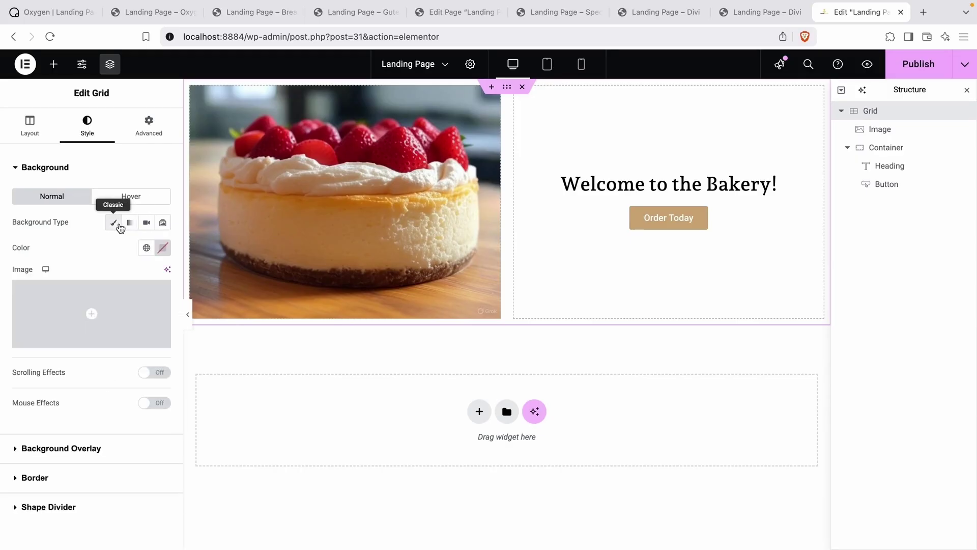
{"action": "left_click", "coordinate": [101, 307]}
{"action": "key", "text": "Escape"}
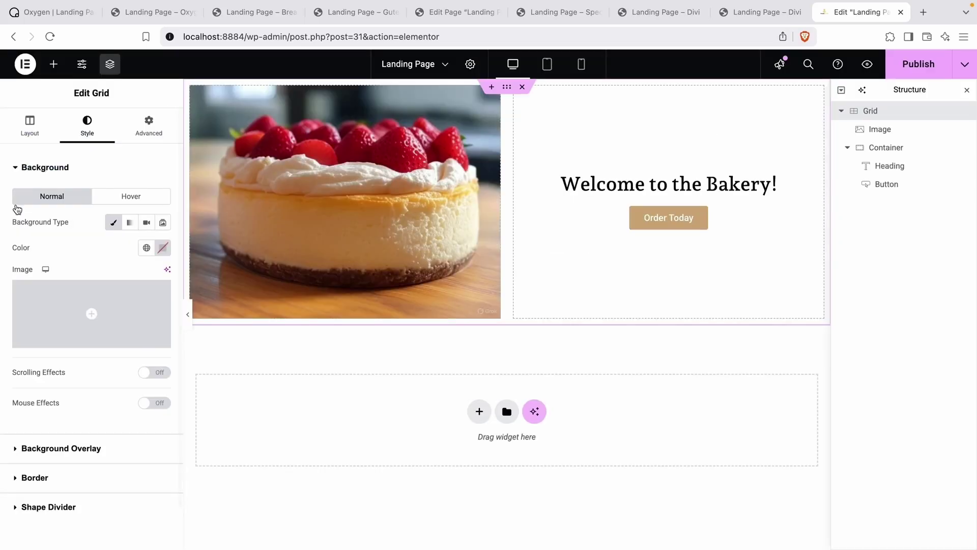
{"action": "left_click", "coordinate": [146, 248]}
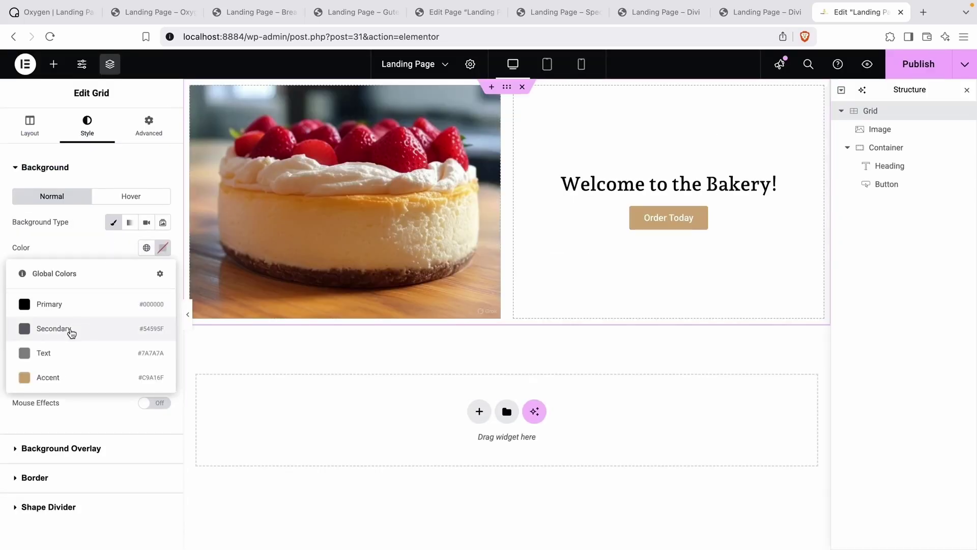
{"action": "left_click", "coordinate": [57, 377]}
{"action": "left_click", "coordinate": [163, 247]}
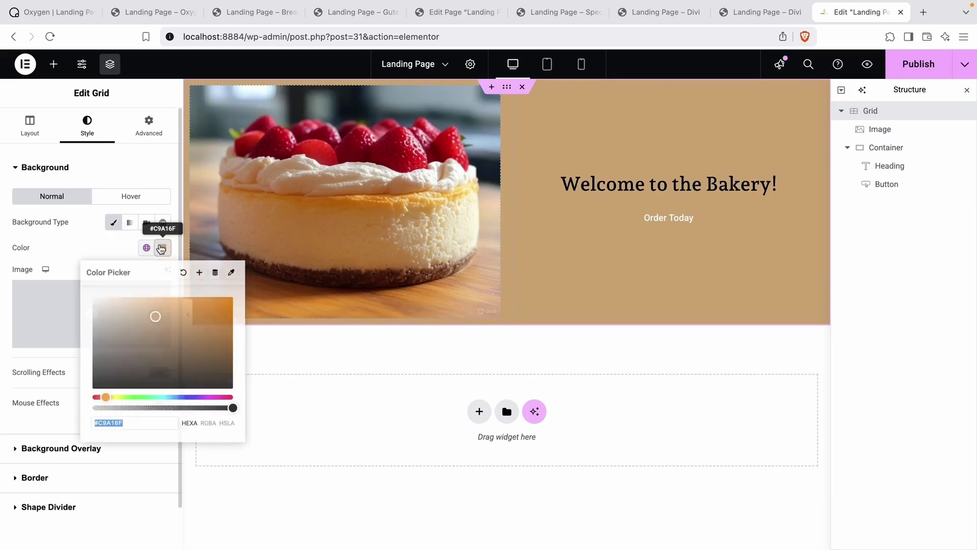
{"action": "left_click", "coordinate": [132, 306]}
{"action": "left_click_drag", "start_coordinate": [132, 305], "coordinate": [111, 303]}
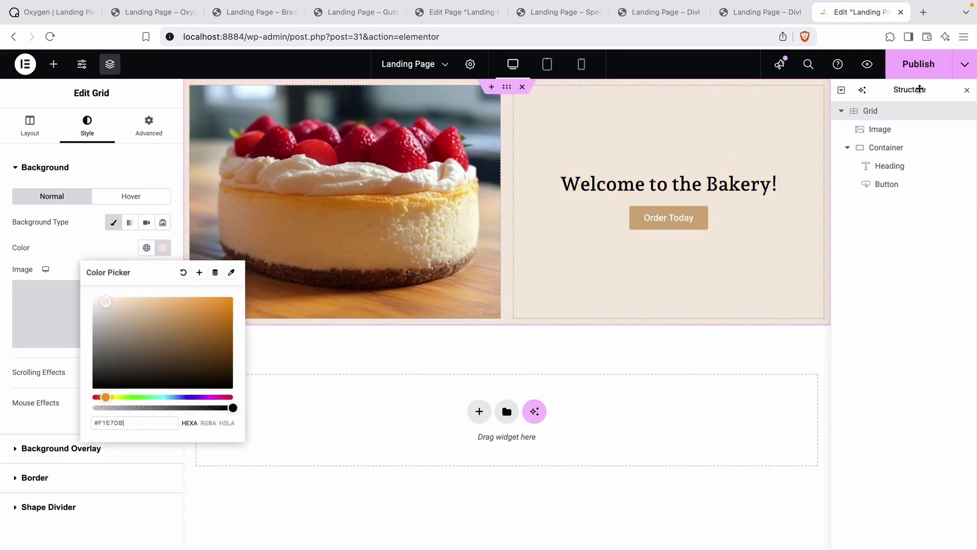
Publish the page and view it live in a new tab.
{"action": "left_click", "coordinate": [918, 64]}
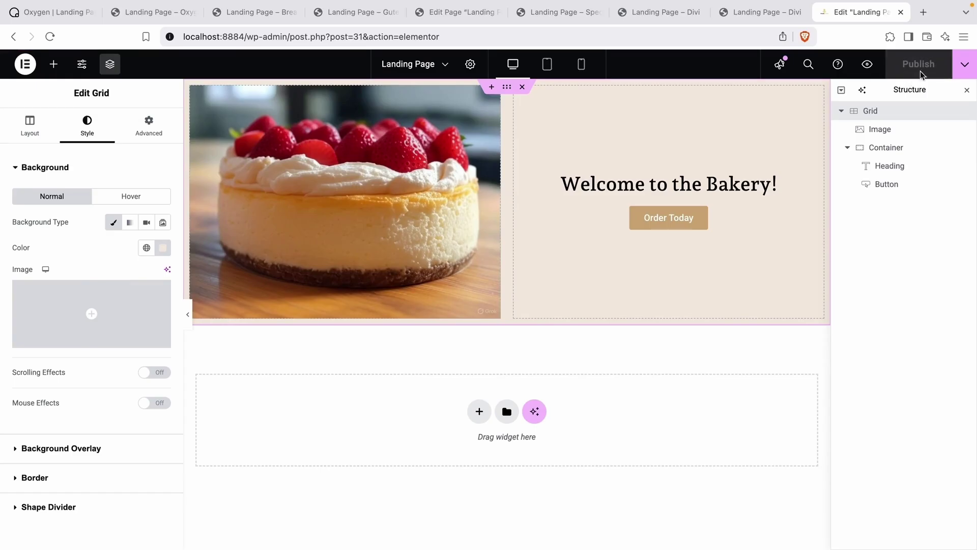
{"action": "left_click", "coordinate": [963, 68]}
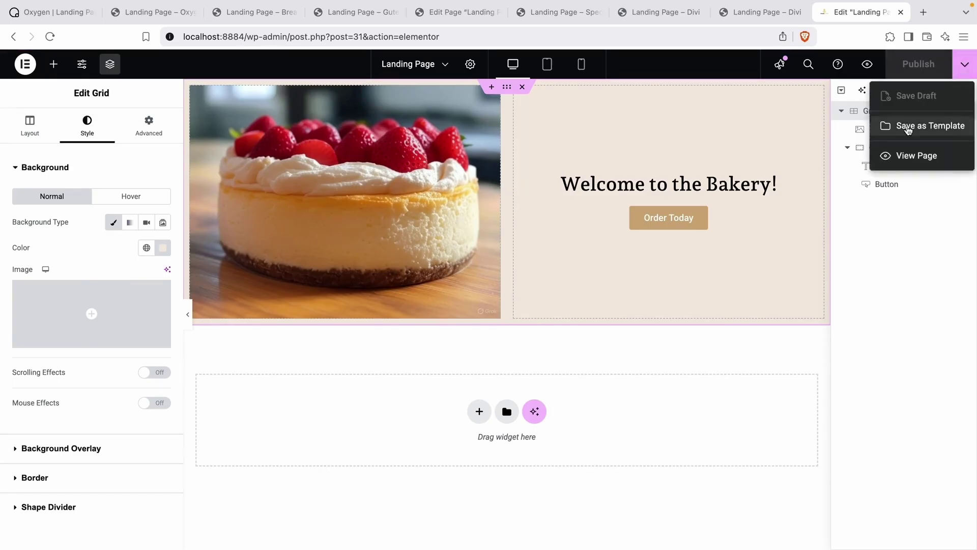
{"action": "left_click", "coordinate": [907, 152]}
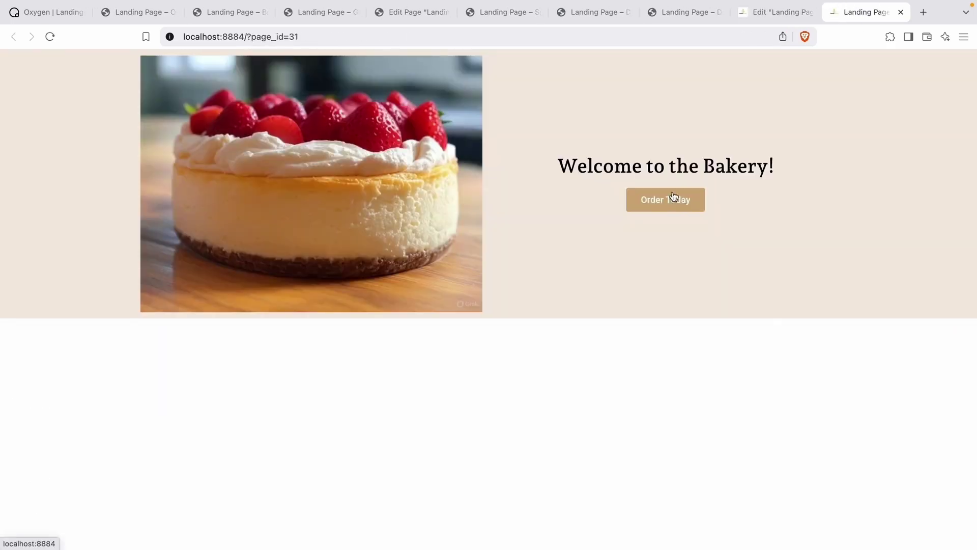
Open Inspect on the live page and expand the grid's image widget down to the cheesecake img.
{"action": "right_click", "coordinate": [621, 264]}
{"action": "left_click", "coordinate": [658, 471]}
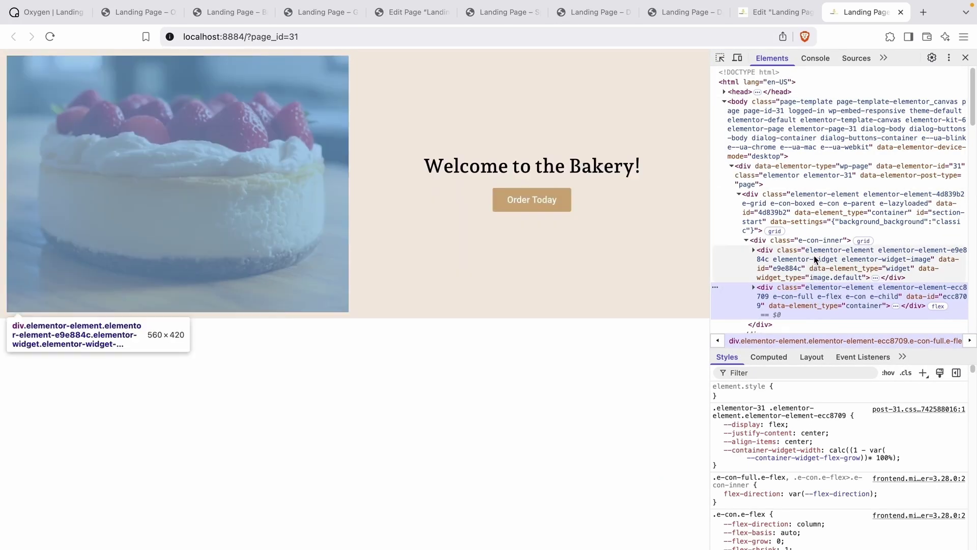
{"action": "left_click", "coordinate": [807, 198]}
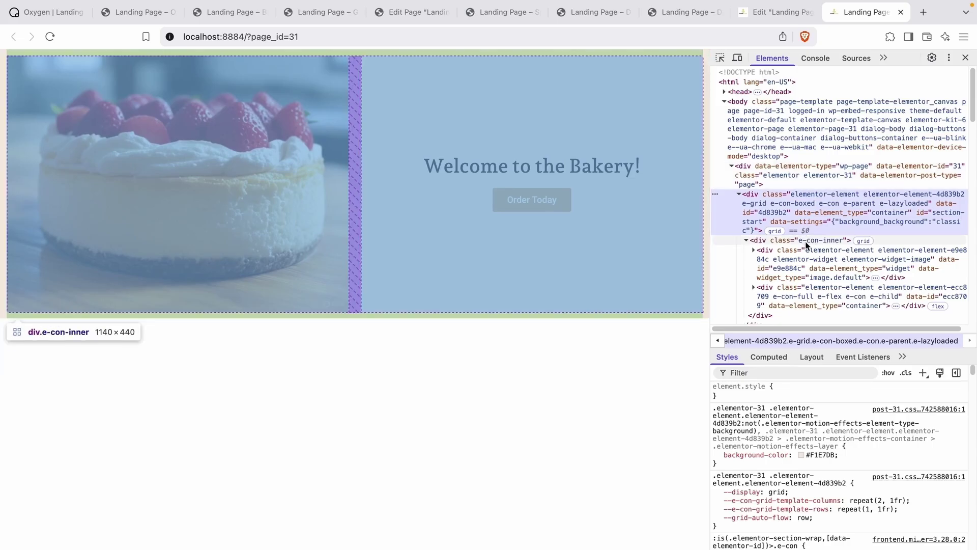
{"action": "scroll", "coordinate": [805, 242], "scroll_direction": "down", "scroll_amount": 2}
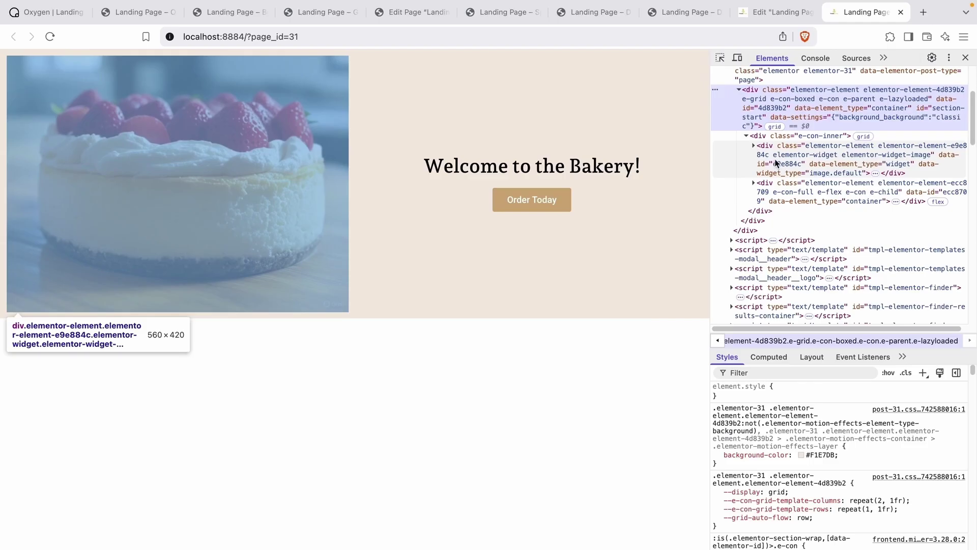
{"action": "left_click", "coordinate": [807, 152]}
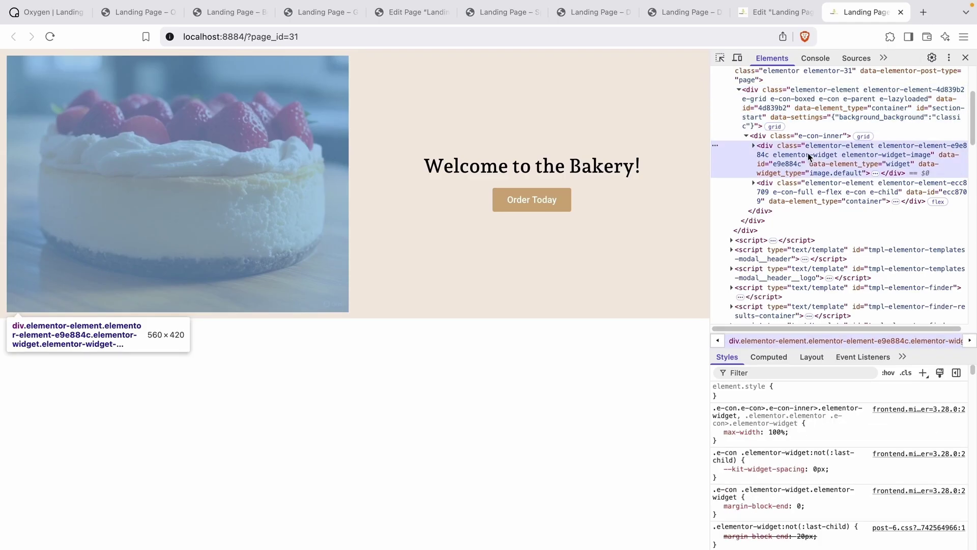
{"action": "left_click", "coordinate": [754, 146]}
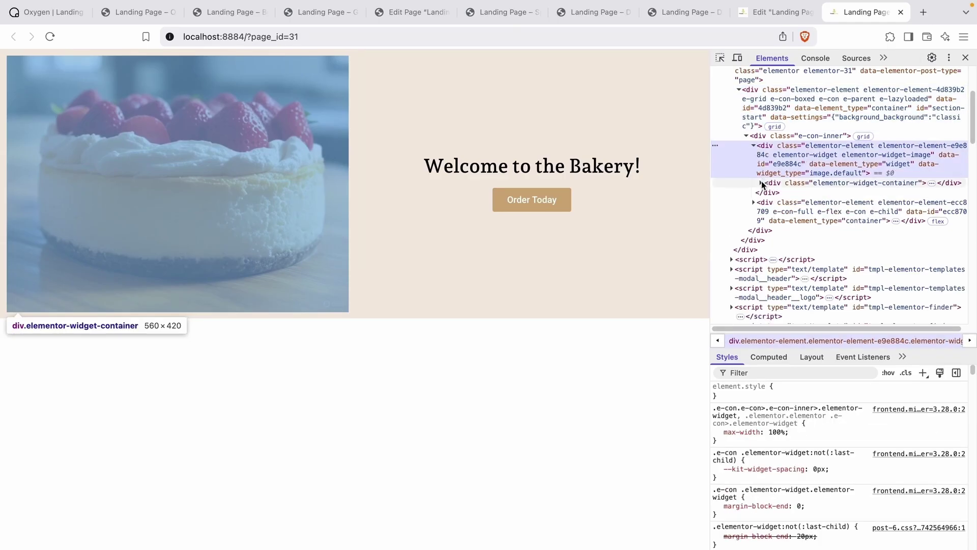
{"action": "left_click", "coordinate": [762, 183]}
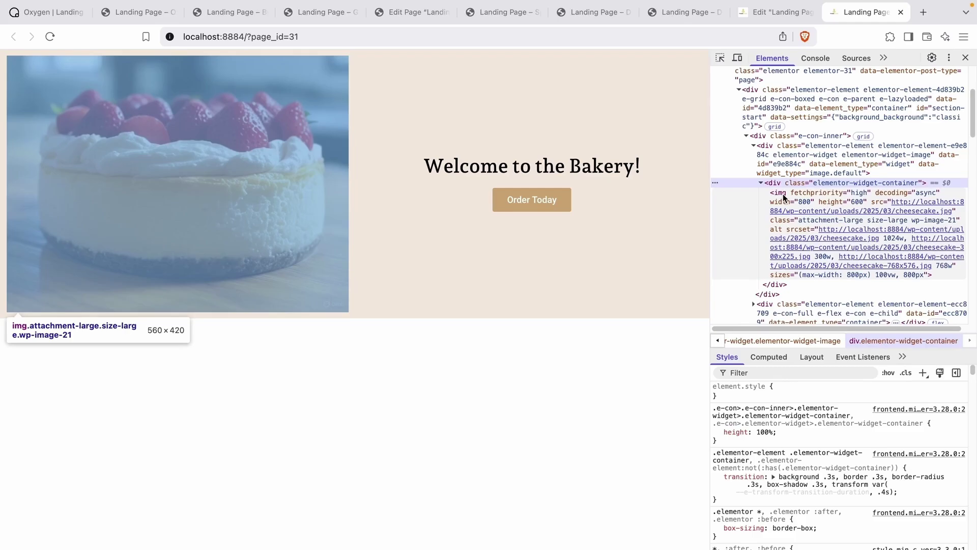
{"action": "left_click", "coordinate": [783, 197]}
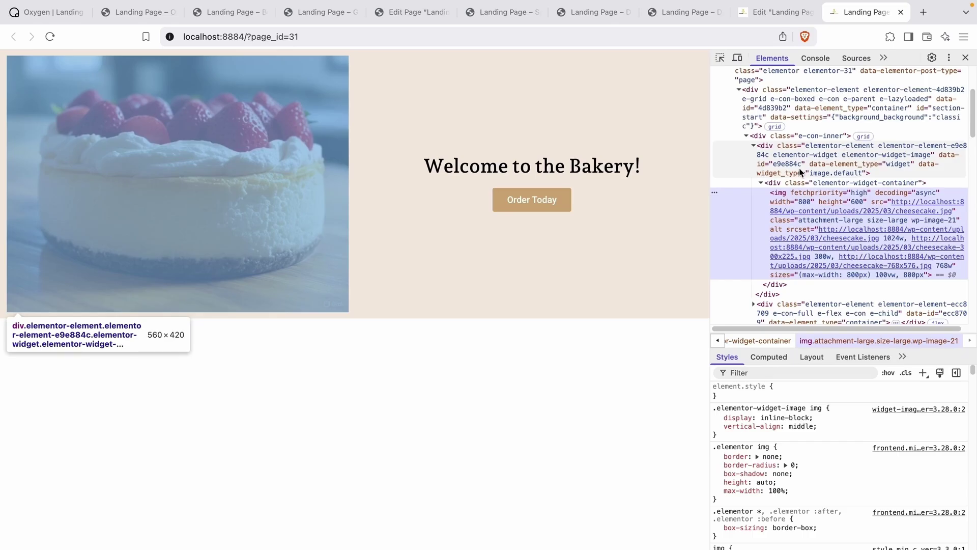
Expand the ecc8709 container and heading widget down to the 'Welcome to the Bakery!' h2.
{"action": "scroll", "coordinate": [795, 168], "scroll_direction": "down", "scroll_amount": 3}
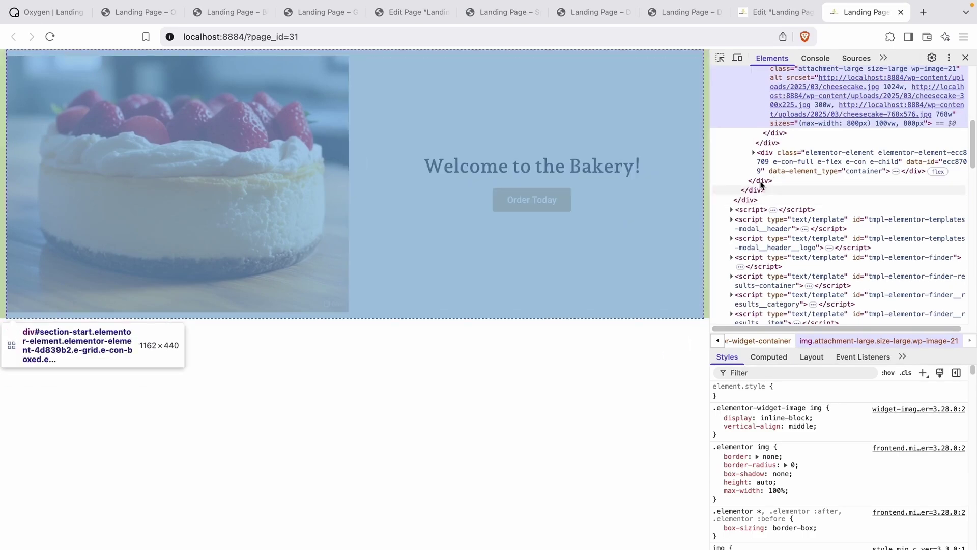
{"action": "left_click", "coordinate": [753, 156]}
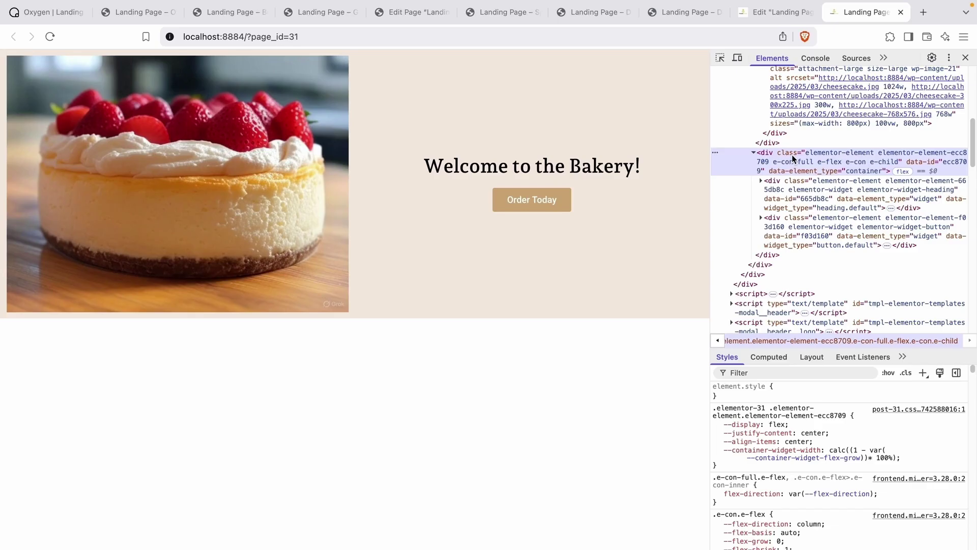
{"action": "left_click", "coordinate": [761, 180]}
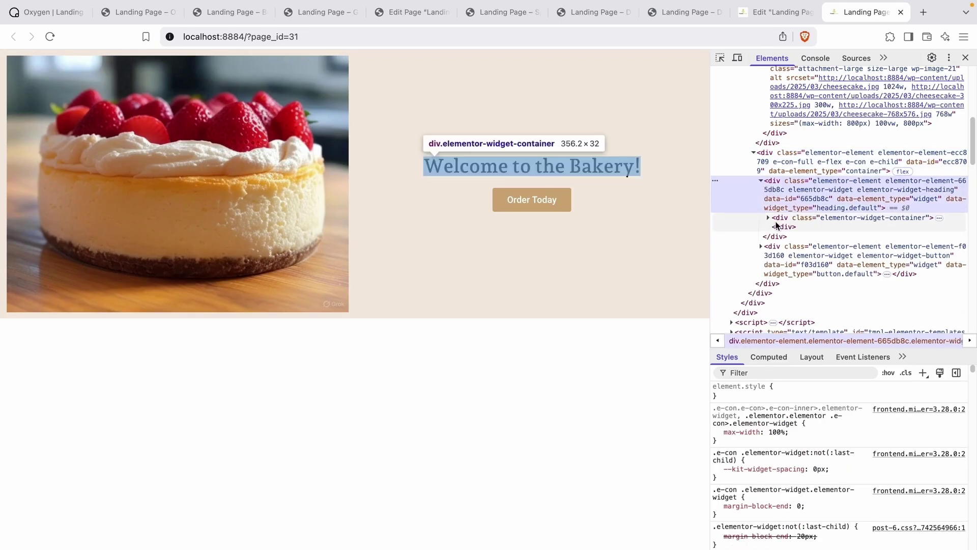
{"action": "left_click", "coordinate": [776, 220]}
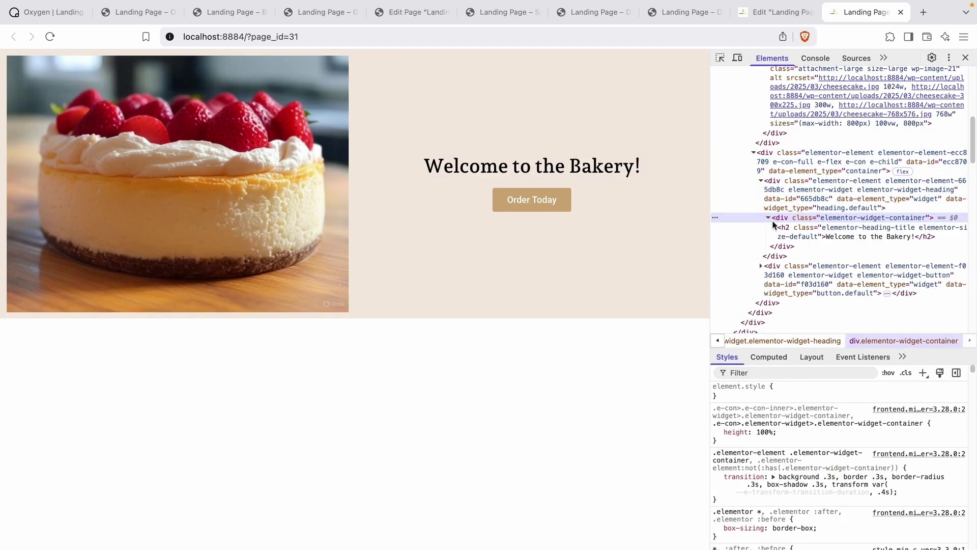
{"action": "left_click", "coordinate": [786, 232]}
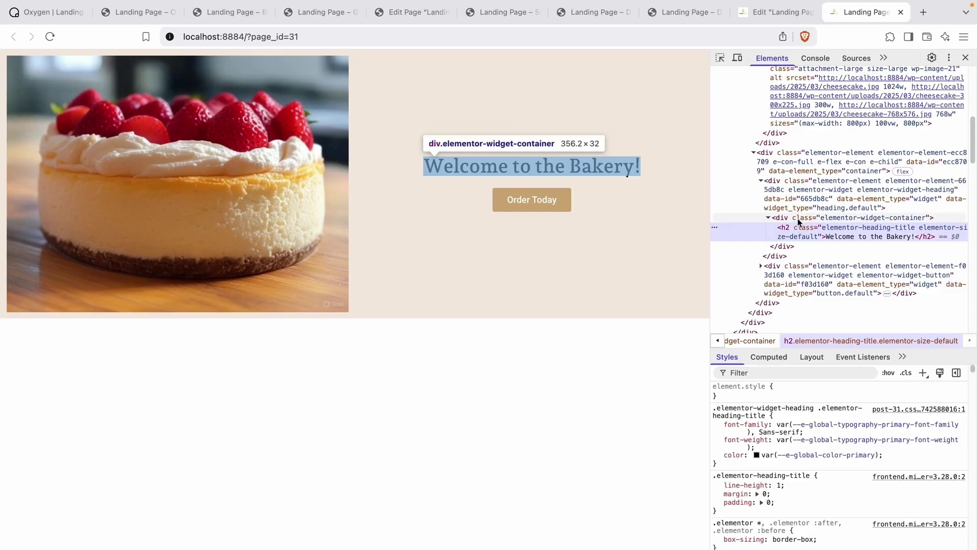
{"action": "left_click", "coordinate": [801, 201]}
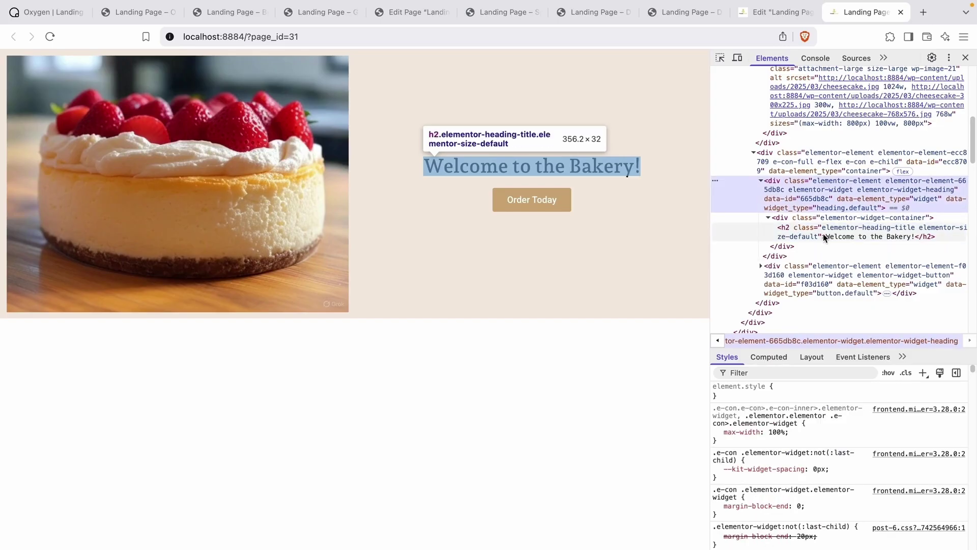
{"action": "scroll", "coordinate": [824, 240], "scroll_direction": "up", "scroll_amount": 5}
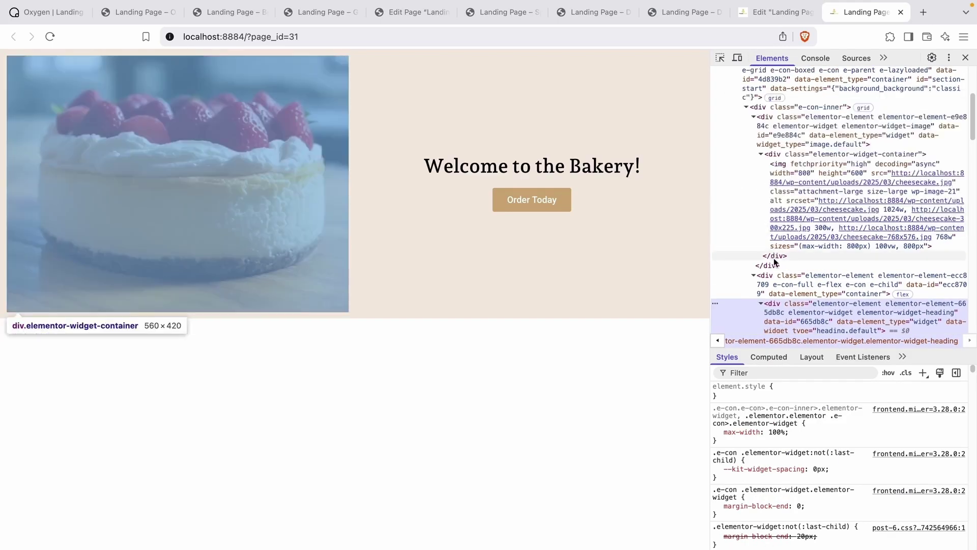
{"action": "scroll", "coordinate": [794, 153], "scroll_direction": "up", "scroll_amount": 1}
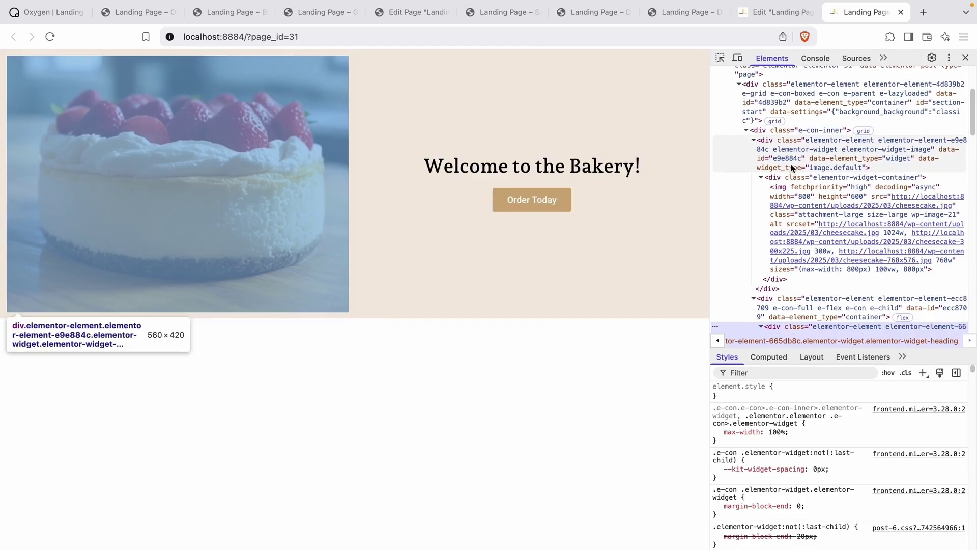
{"action": "scroll", "coordinate": [788, 151], "scroll_direction": "down", "scroll_amount": 10}
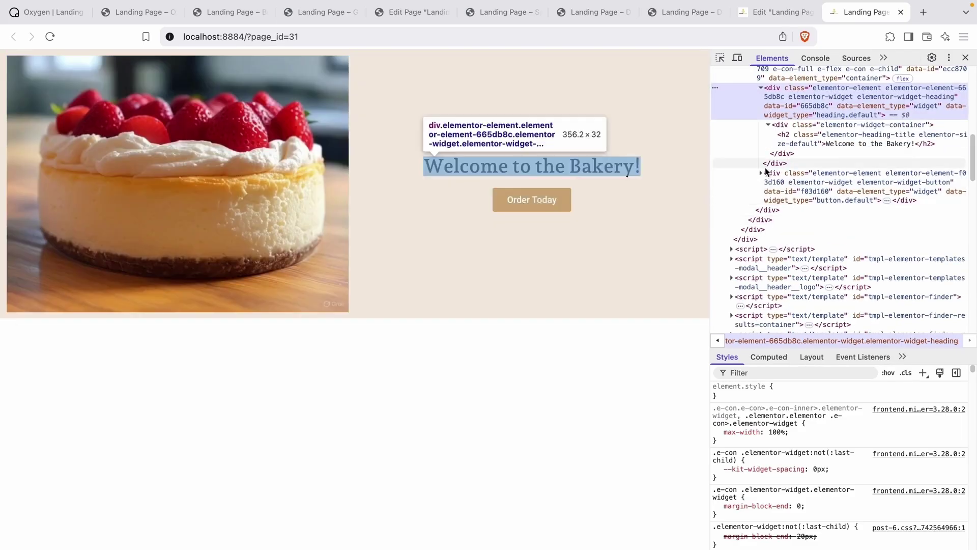
Expand the button widget's wrapper, link and content wrapper down to the Order Today text span.
{"action": "left_click", "coordinate": [762, 174]}
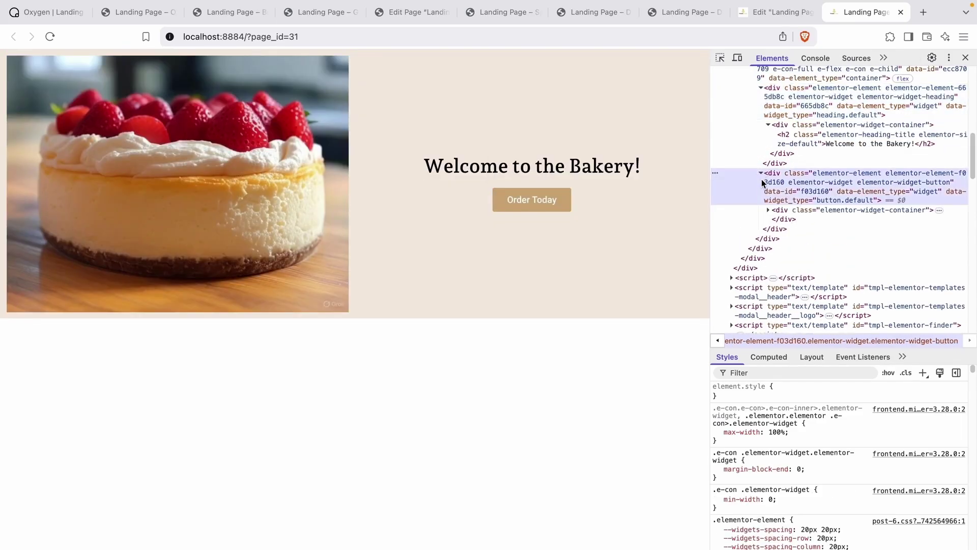
{"action": "left_click", "coordinate": [768, 210]}
{"action": "left_click", "coordinate": [775, 220]}
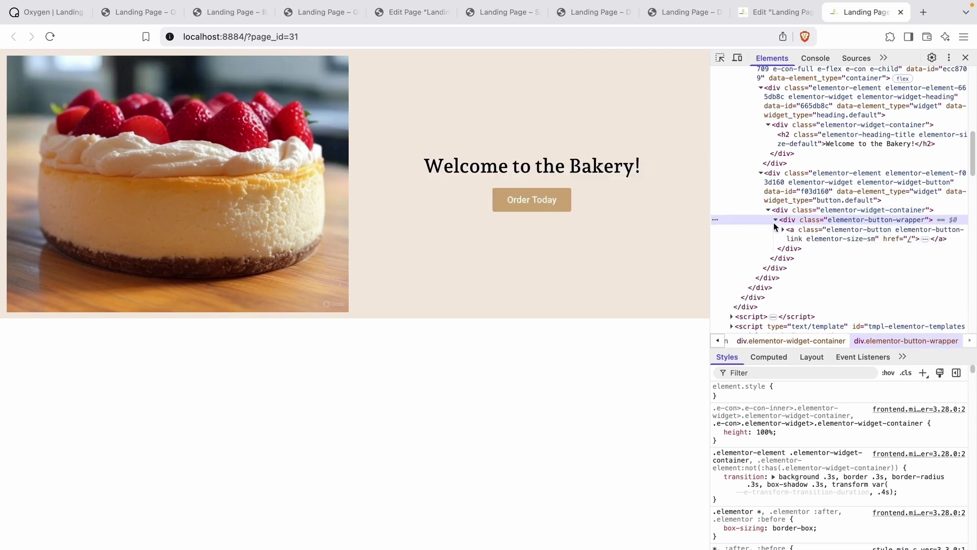
{"action": "left_click", "coordinate": [781, 228]}
{"action": "left_click", "coordinate": [791, 249]}
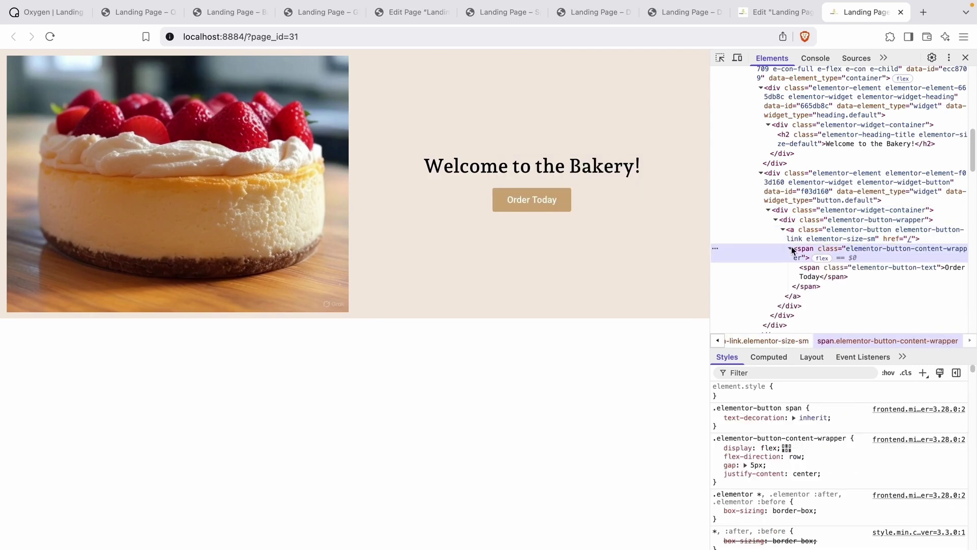
{"action": "left_click", "coordinate": [827, 277]}
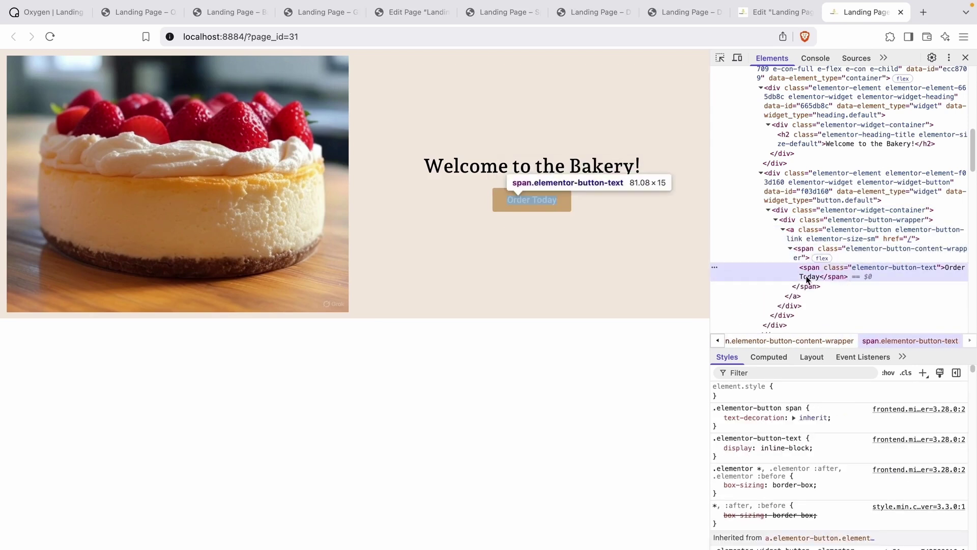
Step back up to the button widget, then re-inspect its link, content wrapper and text span.
{"action": "left_click", "coordinate": [808, 252]}
{"action": "left_click", "coordinate": [811, 233]}
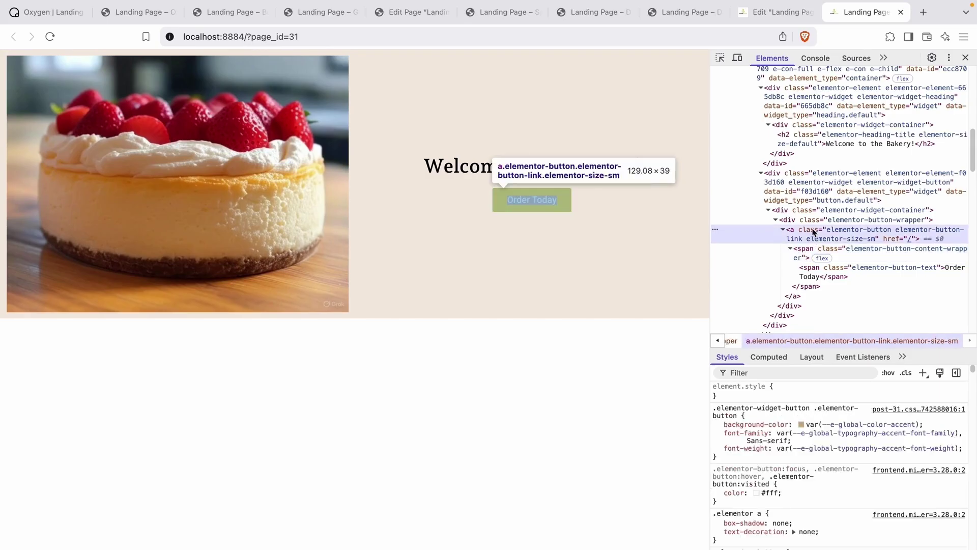
{"action": "left_click", "coordinate": [814, 223]}
{"action": "left_click", "coordinate": [803, 210]}
{"action": "left_click", "coordinate": [789, 201]}
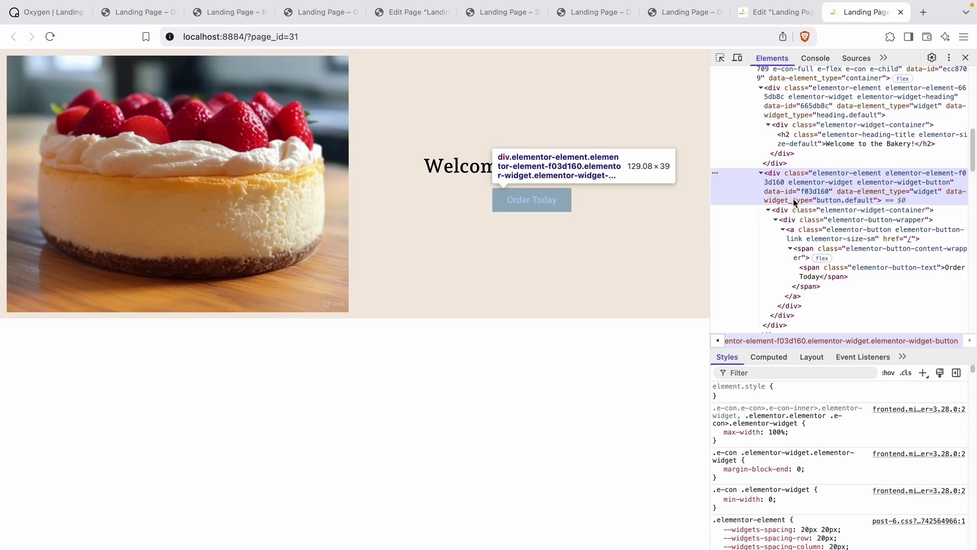
{"action": "left_click", "coordinate": [802, 231]}
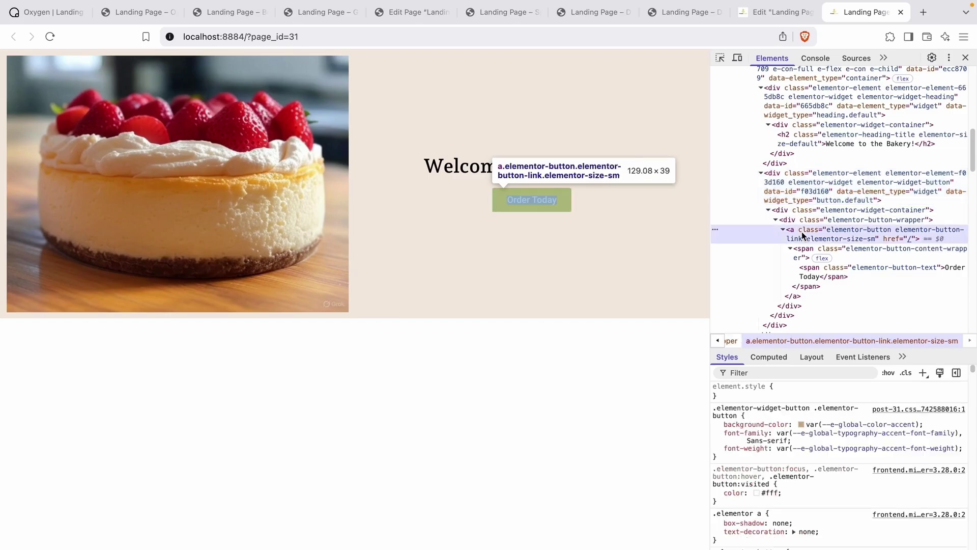
{"action": "left_click", "coordinate": [840, 255]}
{"action": "left_click", "coordinate": [848, 272]}
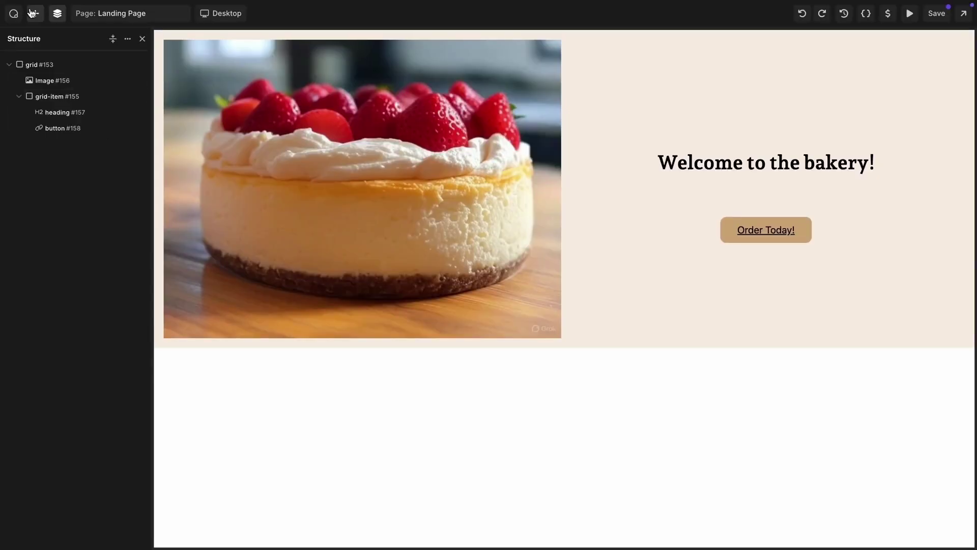
In Oxygen, add a Rich Text block, a Container and two Images below the hero.
{"action": "left_click", "coordinate": [48, 57]}
{"action": "left_click", "coordinate": [35, 13]}
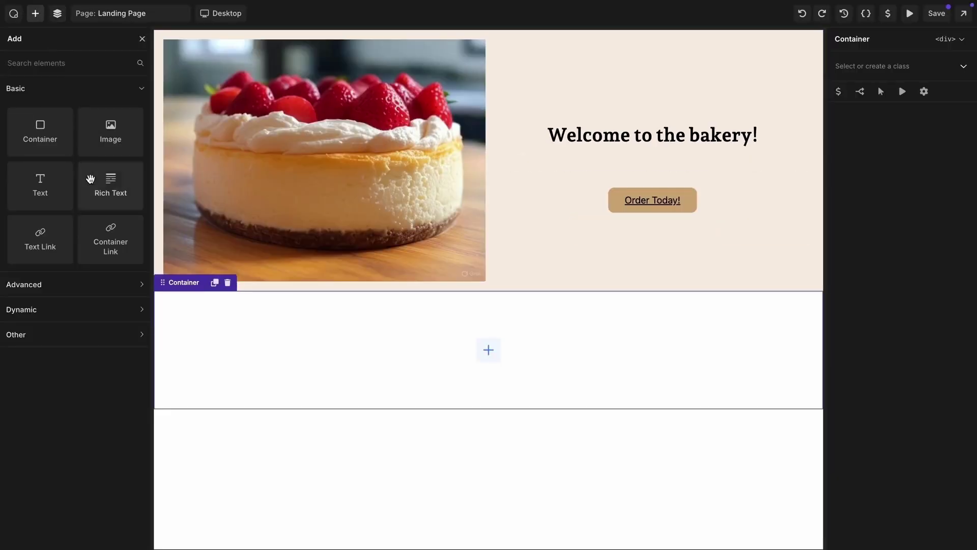
{"action": "left_click_drag", "start_coordinate": [111, 186], "coordinate": [321, 310]}
{"action": "left_click_drag", "start_coordinate": [40, 131], "coordinate": [165, 324]}
{"action": "left_click_drag", "start_coordinate": [110, 132], "coordinate": [531, 383]}
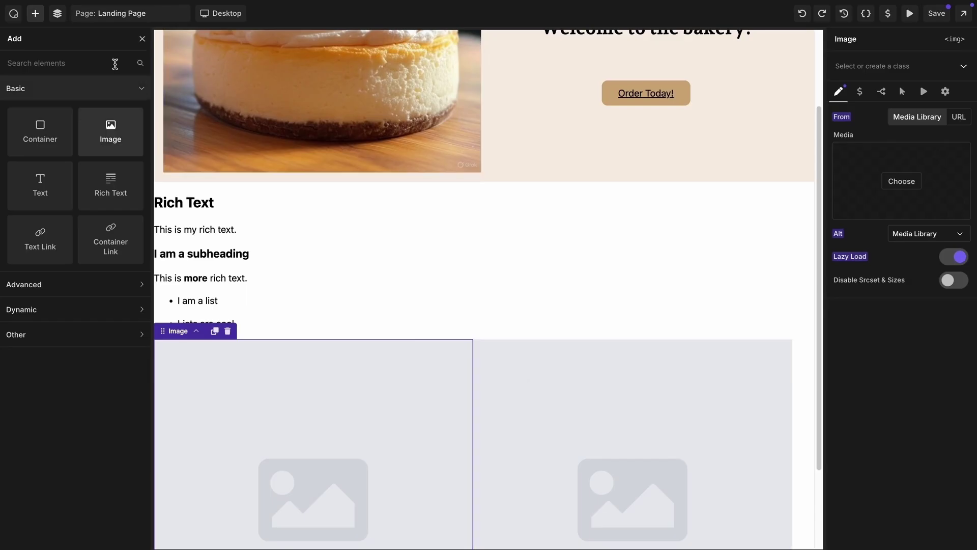
Apply class grid-2-3 to container #179 and grid-item-2 to the Rich Text.
{"action": "left_click", "coordinate": [57, 13]}
{"action": "left_click", "coordinate": [49, 144]}
{"action": "left_click", "coordinate": [872, 66]}
{"action": "left_click", "coordinate": [851, 212]}
{"action": "left_click", "coordinate": [57, 160]}
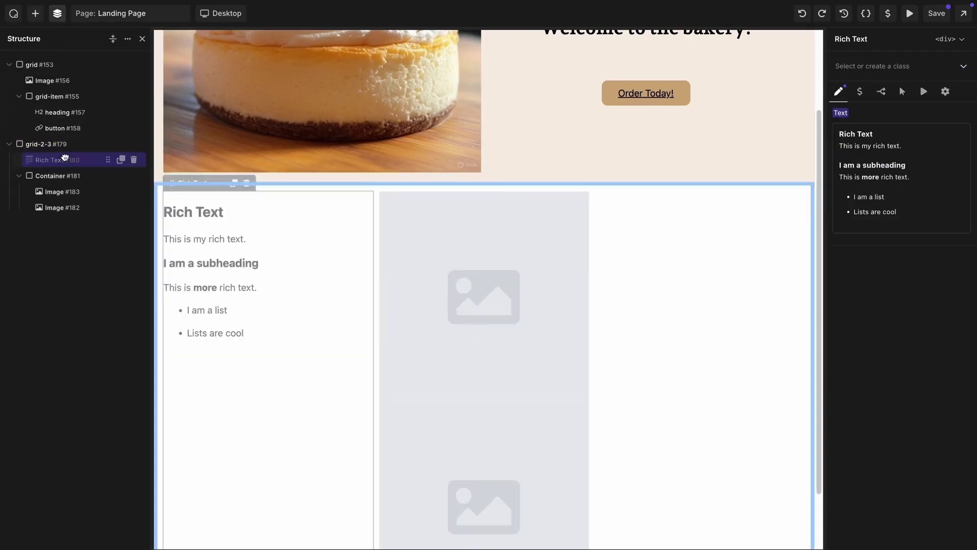
{"action": "left_click", "coordinate": [872, 66]}
{"action": "left_click", "coordinate": [856, 231]}
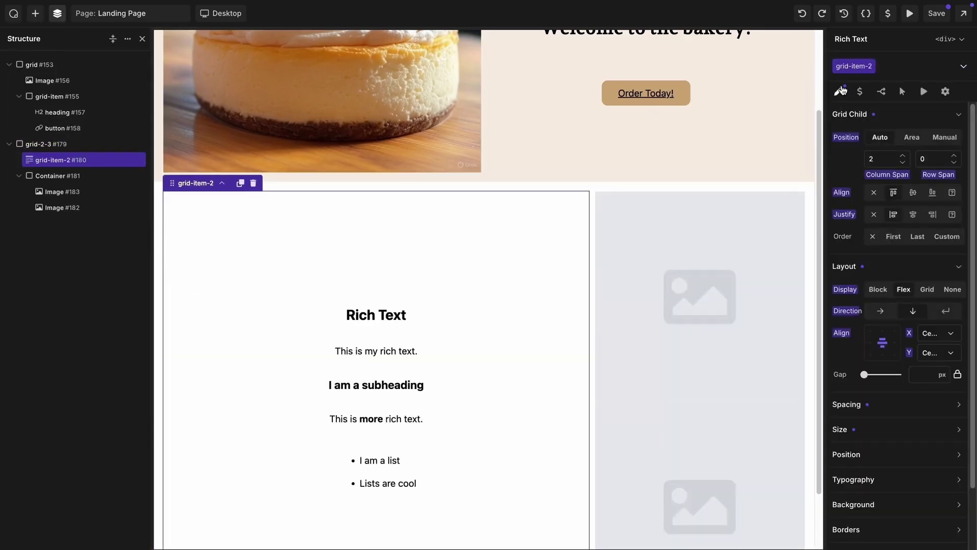
Replace the Rich Text placeholder with the four pasted bakery paragraphs.
{"action": "left_click", "coordinate": [838, 91]}
{"action": "left_click", "coordinate": [951, 134]}
{"action": "key", "text": "ctrl+a"}
{"action": "type", "text": "At Bakery, we believe that the best moments in life are shared over freshly baked bread, sweet pastries, and warm, comforting treats. Nestled in the heart of Anywhere, our bakery is more than just a place to grab a quick bite—it’s a home for food lovers, a haven for tradition, and a celebration of the art of baking. From the crackling crust of our artisan loaves to the delicate flakiness of our croissants, every creation is handcrafted with care, using only the finest ingredients. Whether you’re looking for a cozy morning pastry, a custom cake for a special occasion, or a daily dose of homemade goodness, we are here to serve you with love and dedication. At Bakery, we honor the timeless craft of baking while embracing new flavors and ideas. Our commitment to quality and community means we source local ingredients whenever possible, ensuring that each bite is not only delicious but also supports our neighbors and local farmers. Come visit us today and experience the irresistible aroma of fresh-baked bread, the comforting taste of tradition, and the warmth of a bakery that feels like home."}
{"action": "left_click", "coordinate": [786, 260]}
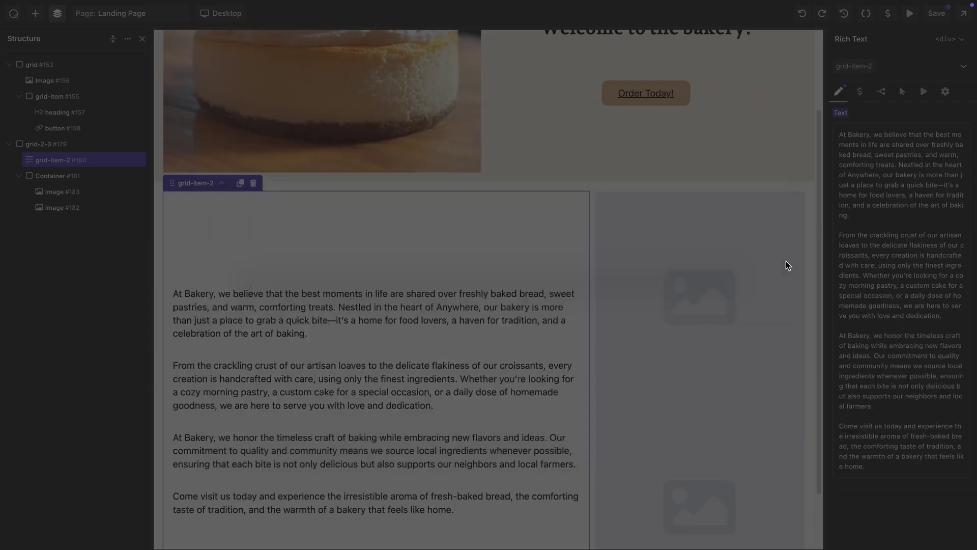
Apply the aspect-16-9 class to both images #183 and #182.
{"action": "left_click", "coordinate": [785, 260]}
{"action": "left_click", "coordinate": [863, 70]}
{"action": "left_click", "coordinate": [858, 251]}
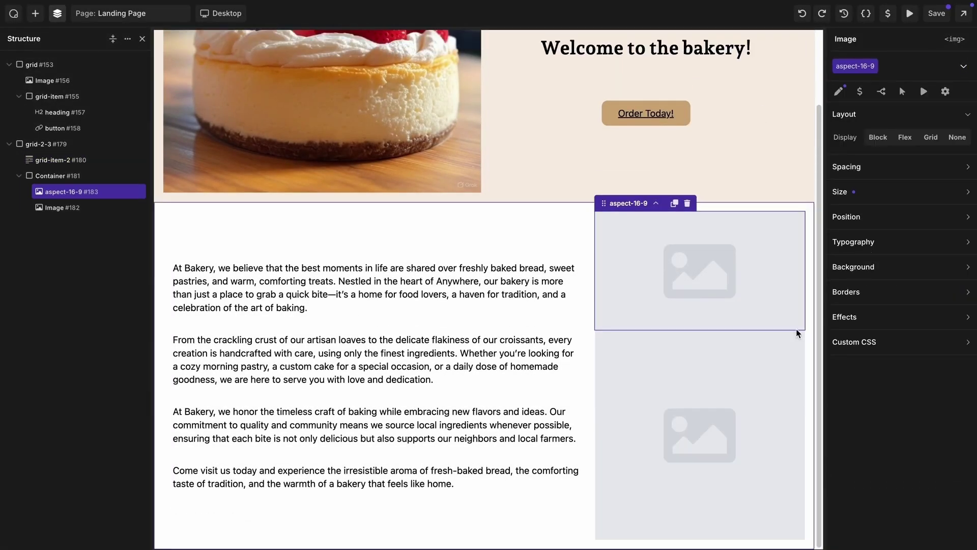
{"action": "left_click", "coordinate": [712, 407]}
{"action": "left_click", "coordinate": [865, 66]}
{"action": "left_click", "coordinate": [876, 255]}
Set image #182 to the pastry display photo and image #183 to the baker photo.
{"action": "left_click", "coordinate": [845, 93]}
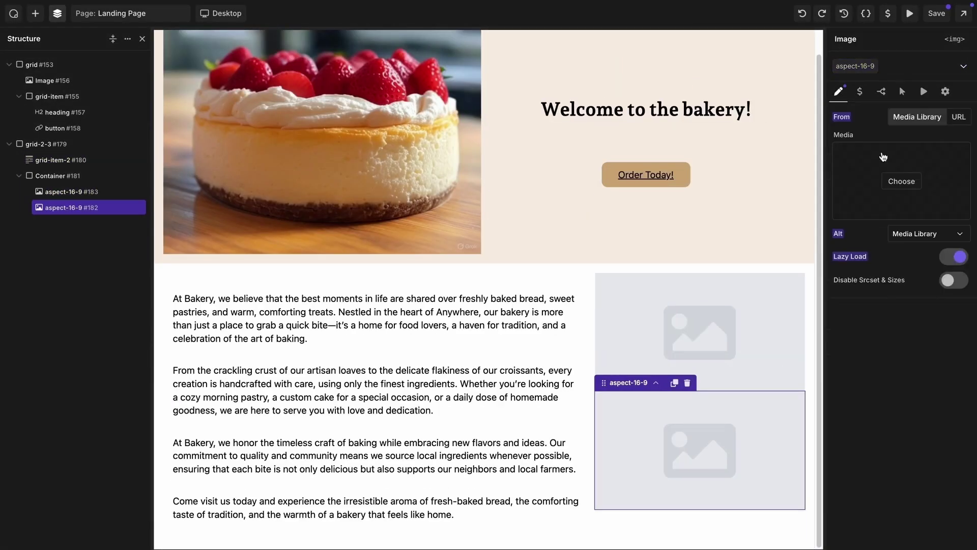
{"action": "left_click", "coordinate": [866, 163]}
{"action": "left_click", "coordinate": [467, 193]}
{"action": "left_click", "coordinate": [913, 512]}
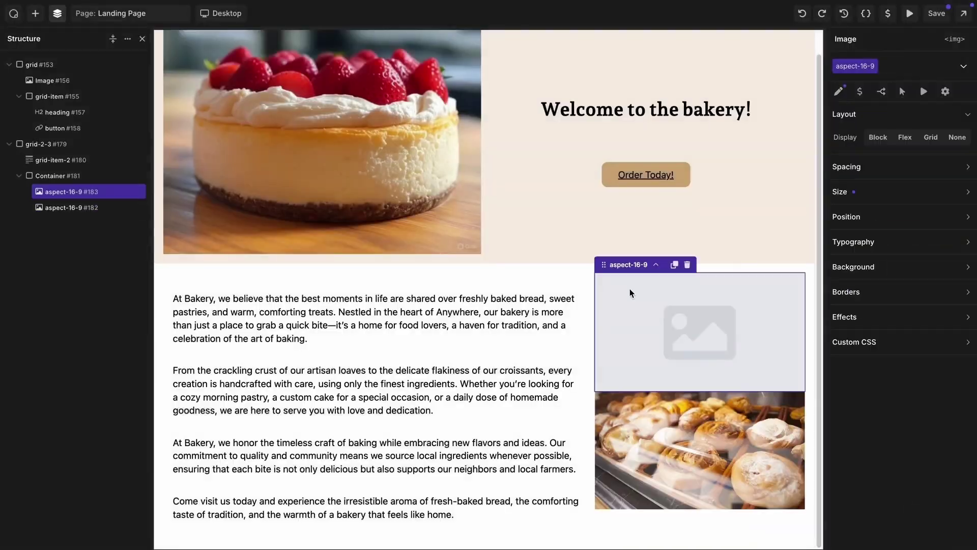
{"action": "left_click", "coordinate": [913, 174]}
{"action": "left_click", "coordinate": [300, 163]}
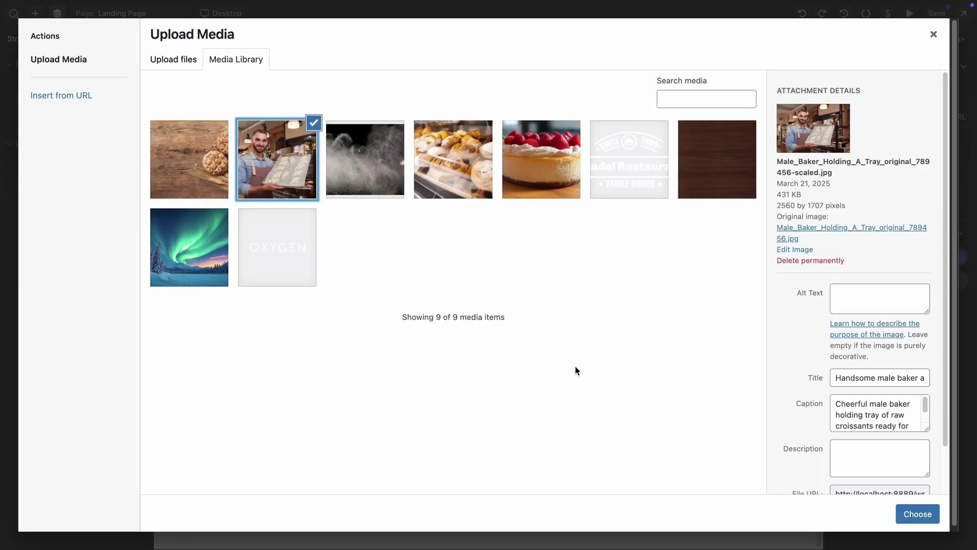
{"action": "left_click", "coordinate": [916, 515]}
Apply the grid-item class to image container #181.
{"action": "left_click", "coordinate": [57, 175]}
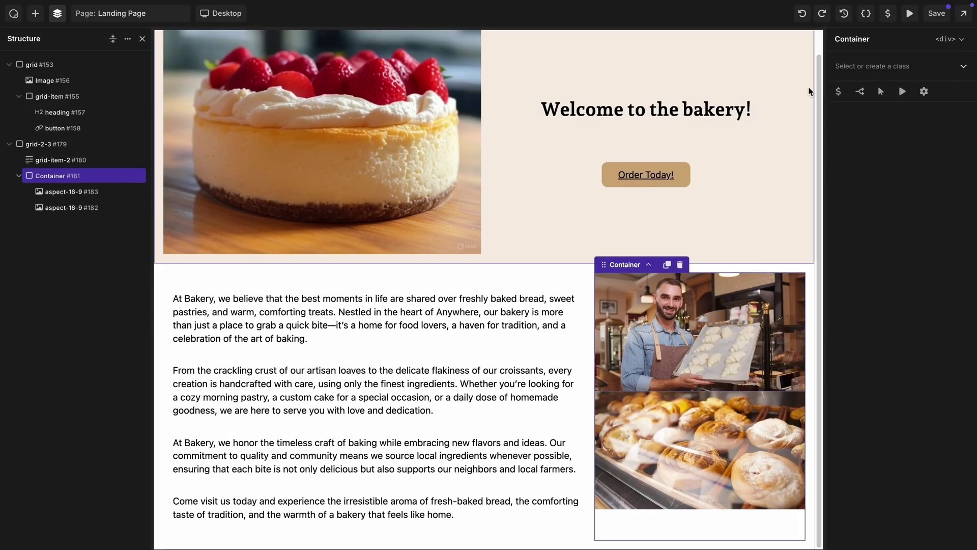
{"action": "left_click", "coordinate": [865, 66]}
{"action": "left_click", "coordinate": [864, 118]}
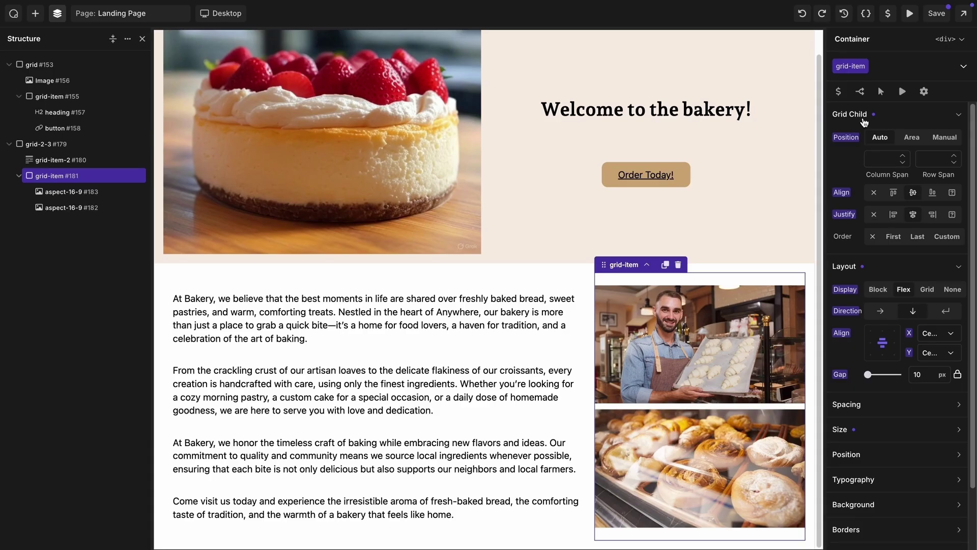